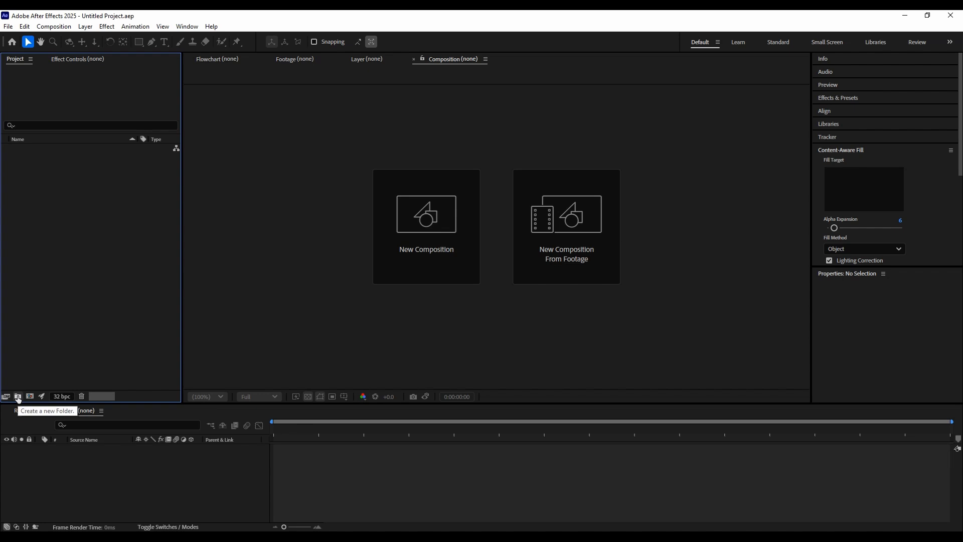
Step: Import the GA_01_010 EXR plate as an OpenEXR sequence from the Event_Version 1_0002_0001 folder inside 01_PLATE
{"action": "double_click", "coordinate": [96, 272]}
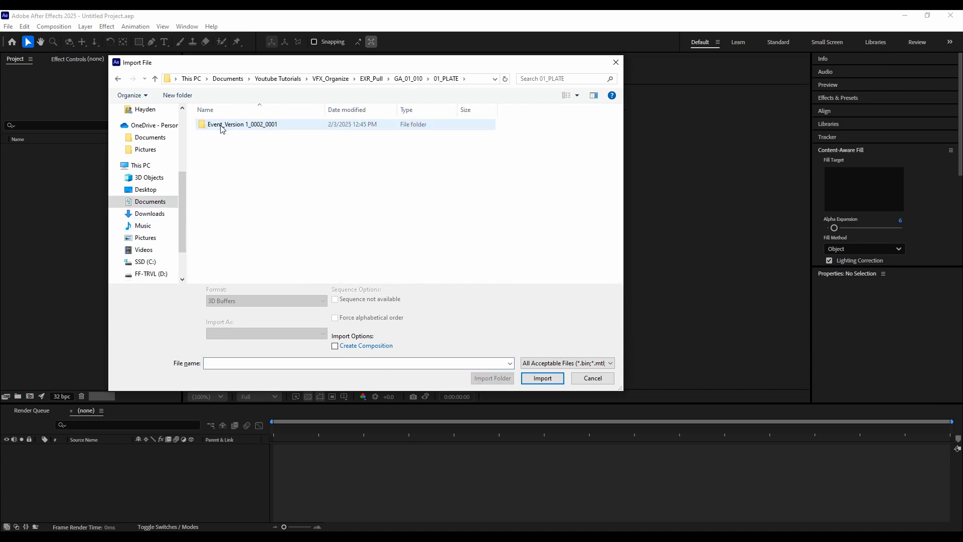
{"action": "double_click", "coordinate": [219, 129]}
{"action": "left_click", "coordinate": [221, 131]}
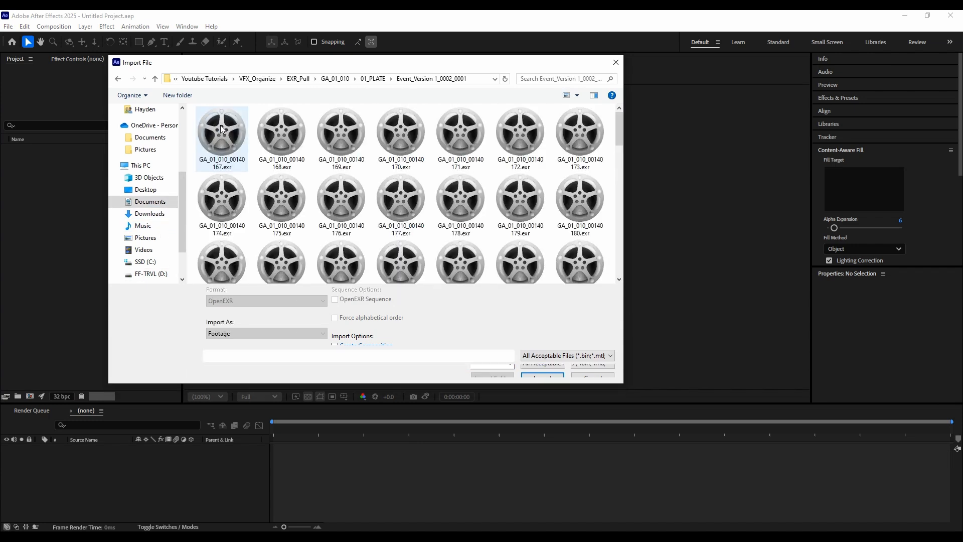
{"action": "left_click", "coordinate": [533, 371]}
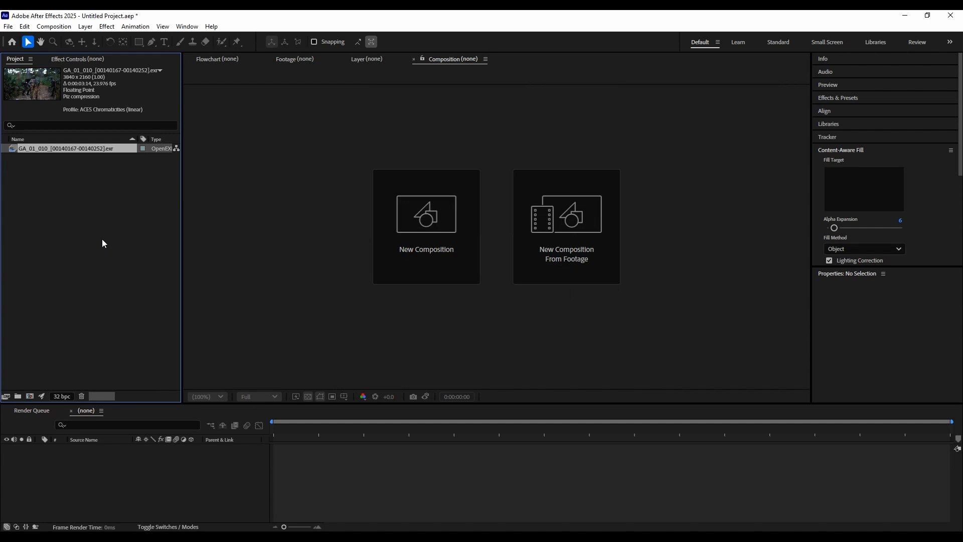
Step: Preview the GA_01_010 sequence in the footage viewer and turn off display color management there
{"action": "double_click", "coordinate": [15, 152]}
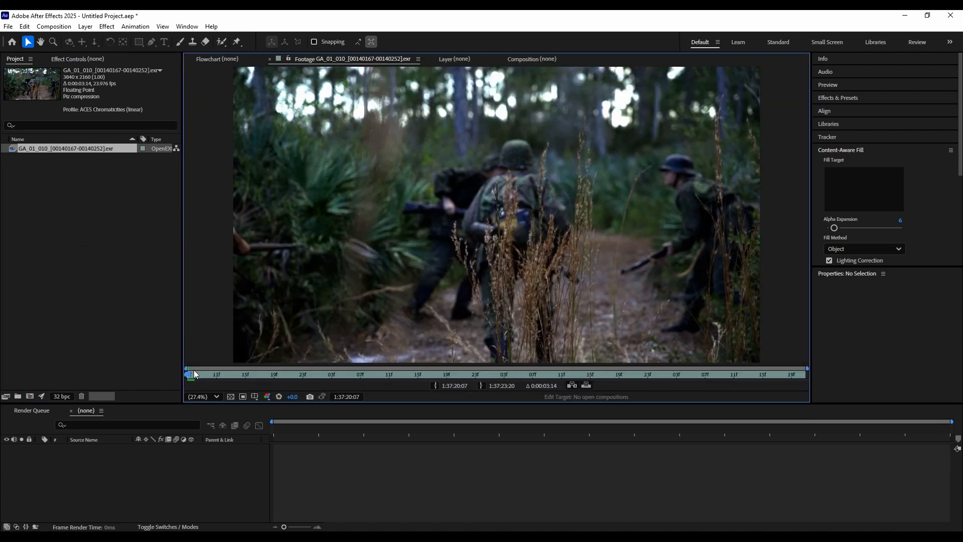
{"action": "left_click_drag", "start_coordinate": [190, 375], "coordinate": [155, 364]}
{"action": "left_click", "coordinate": [267, 397]}
{"action": "left_click", "coordinate": [303, 493]}
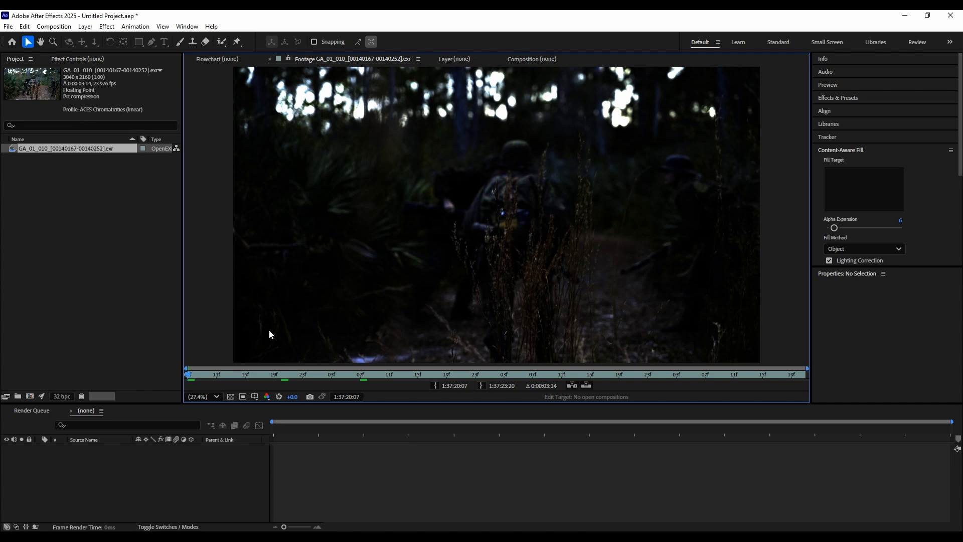
{"action": "right_click", "coordinate": [13, 148]}
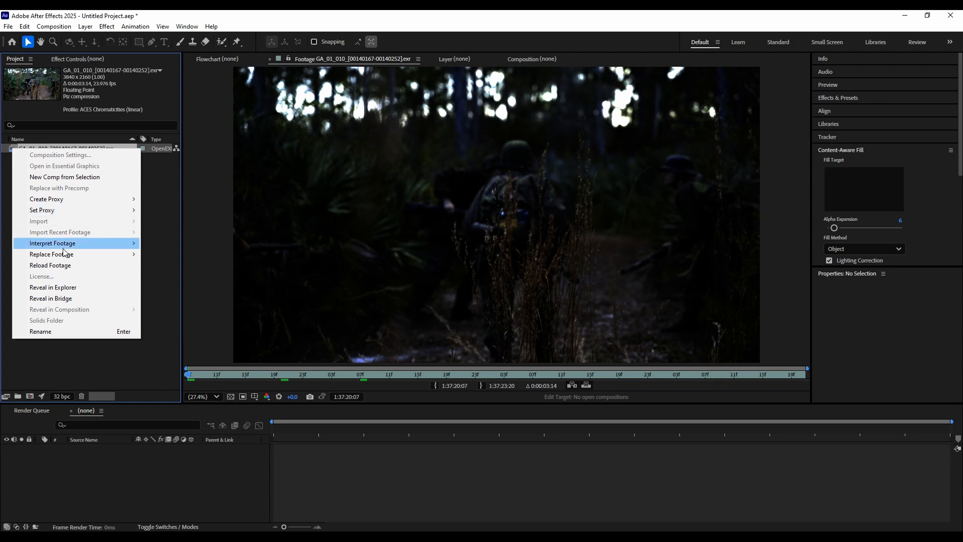
{"action": "mouse_move", "coordinate": [65, 244]}
{"action": "left_click", "coordinate": [153, 244]}
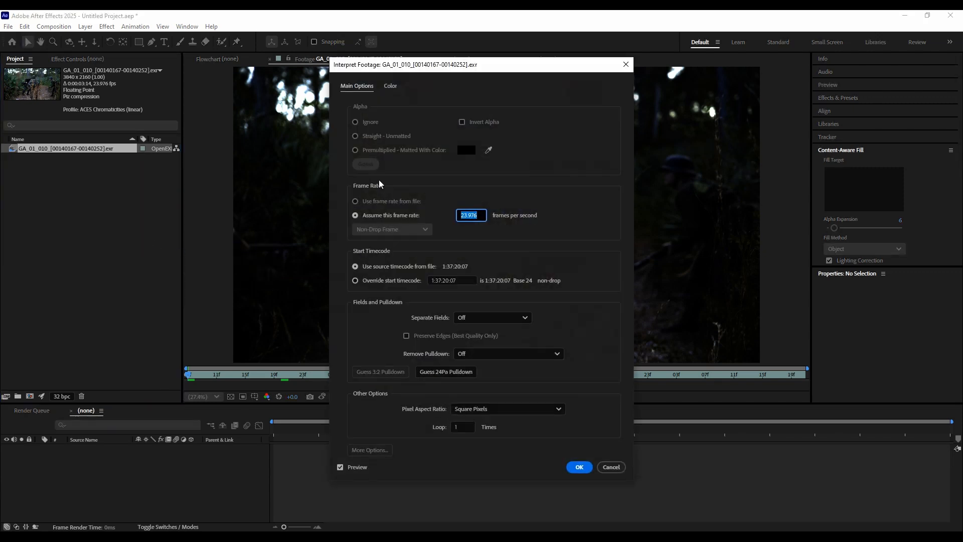
{"action": "left_click_drag", "start_coordinate": [475, 69], "coordinate": [353, 96]}
{"action": "left_click", "coordinate": [270, 114]}
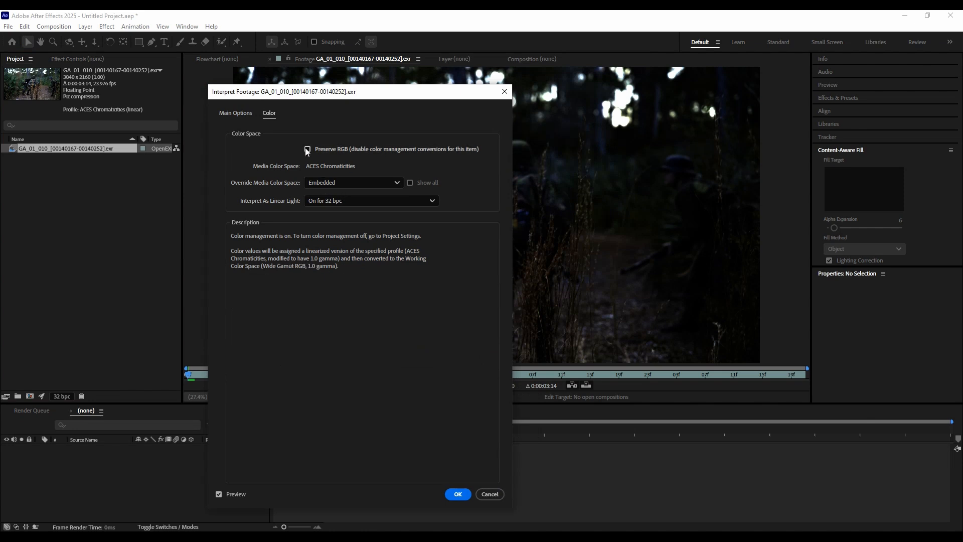
{"action": "left_click", "coordinate": [234, 114]}
{"action": "left_click", "coordinate": [491, 494]}
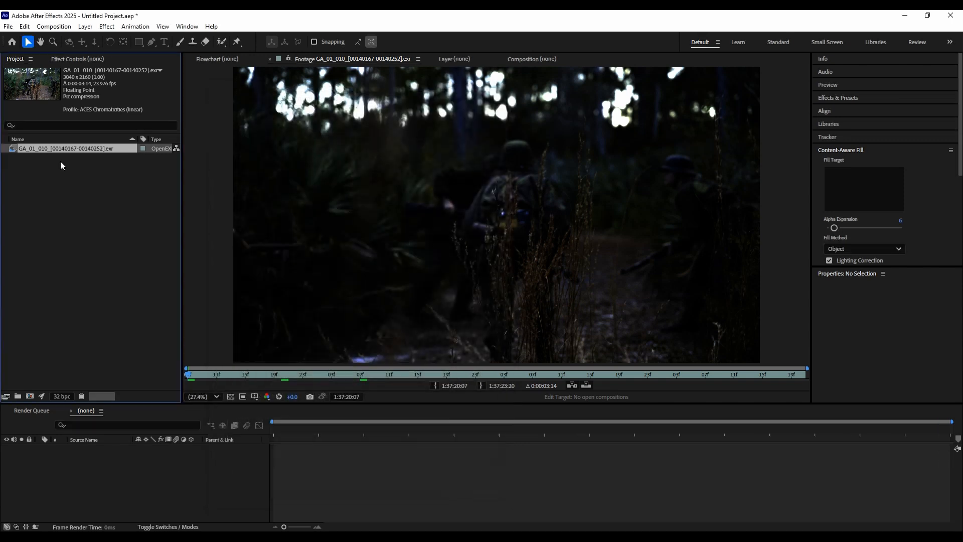
Step: Interpret the GA_01_010 footage with Preserve RGB enabled so color management conversions are disabled for it
{"action": "right_click", "coordinate": [16, 148]}
{"action": "mouse_move", "coordinate": [65, 242]}
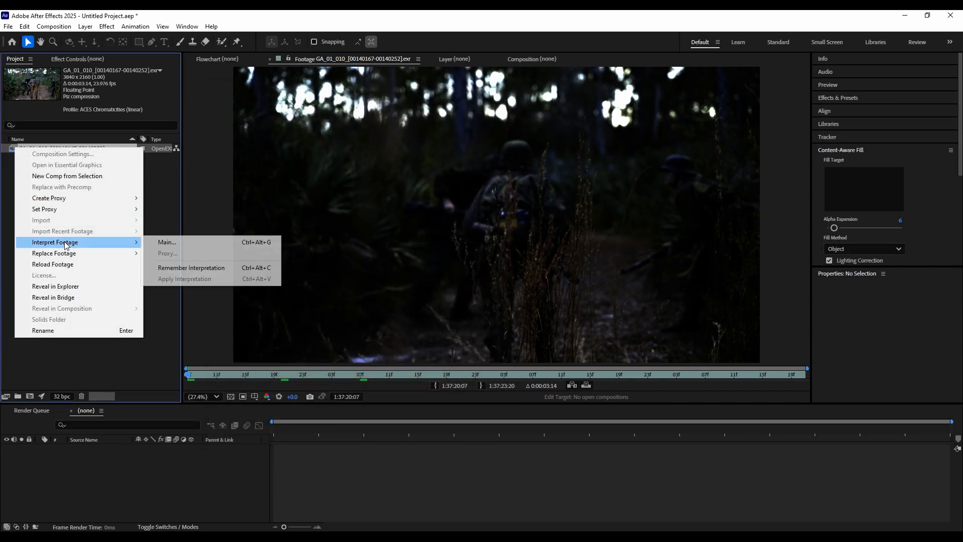
{"action": "left_click", "coordinate": [167, 242]}
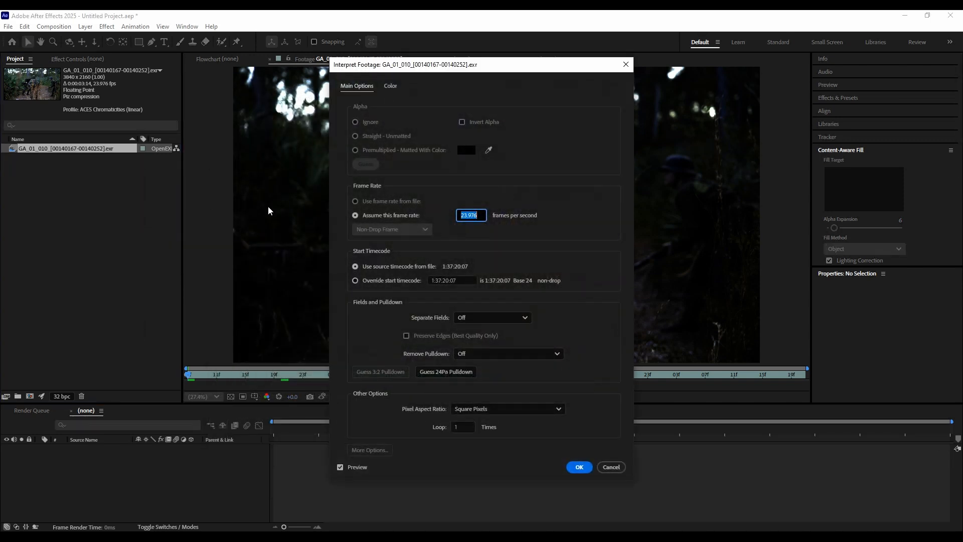
{"action": "left_click", "coordinate": [388, 86]}
{"action": "left_click", "coordinate": [428, 122]}
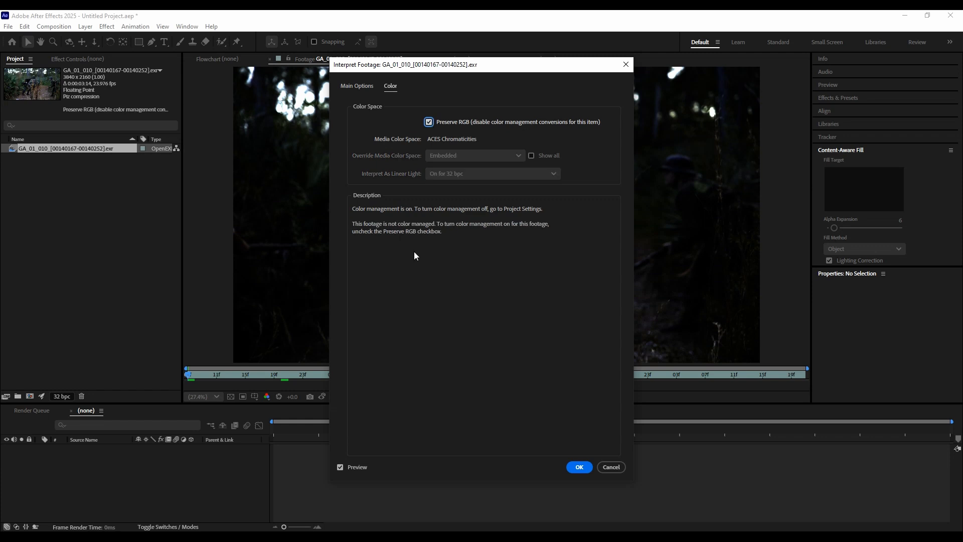
{"action": "left_click", "coordinate": [580, 467]}
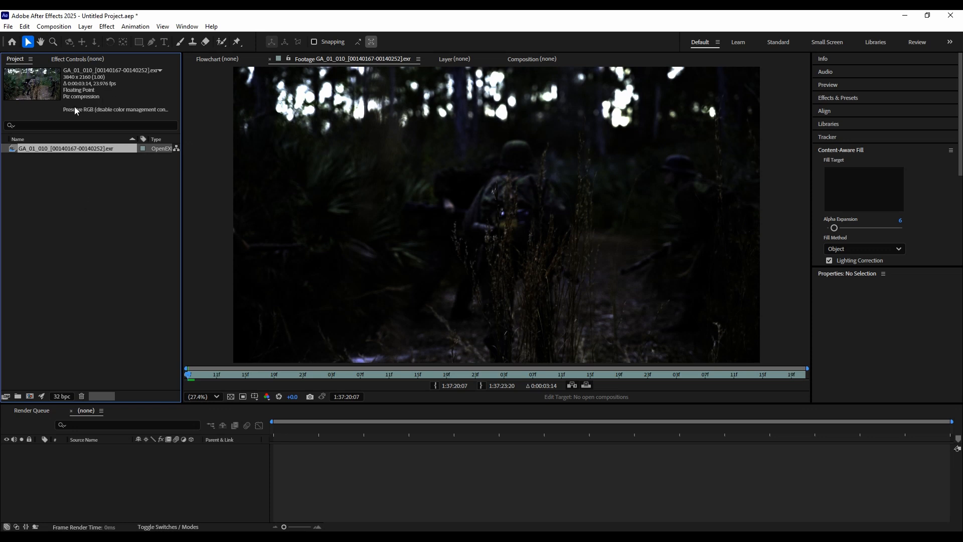
{"action": "left_click", "coordinate": [56, 198]}
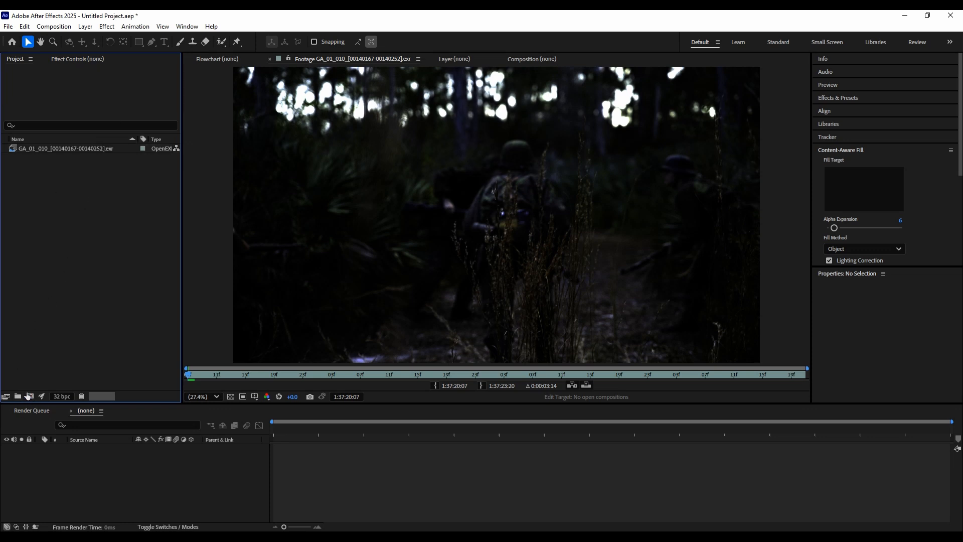
Step: Import the GA_01_020 EXR plate as an OpenEXR sequence from the Event_Version 1_0002_0002 folder under EXR_Pull
{"action": "double_click", "coordinate": [64, 289]}
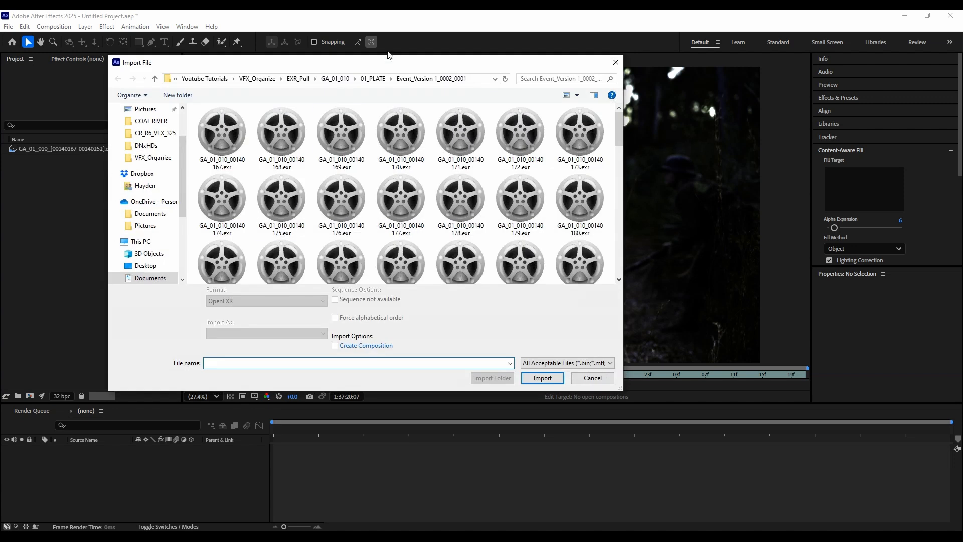
{"action": "left_click", "coordinate": [297, 79]}
{"action": "left_click", "coordinate": [235, 135]}
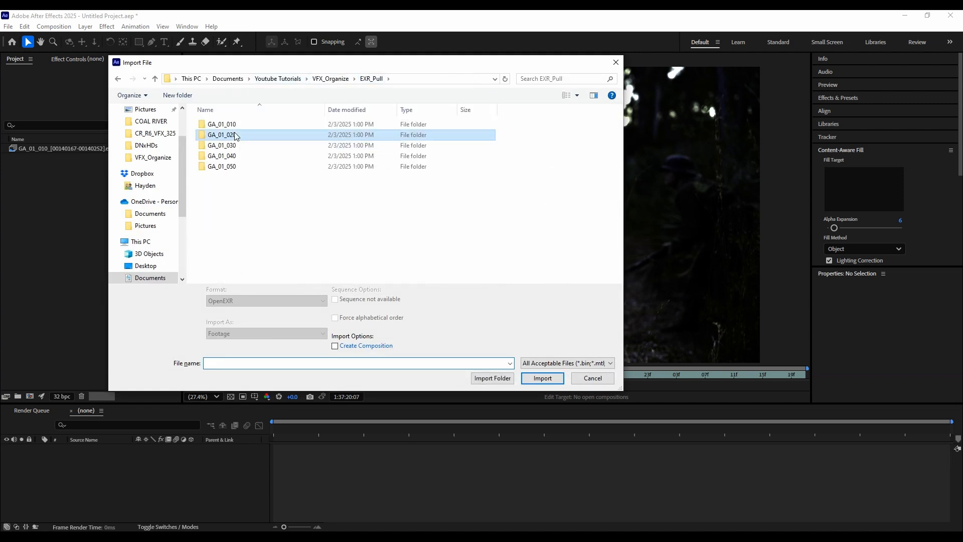
{"action": "double_click", "coordinate": [234, 136]}
{"action": "double_click", "coordinate": [220, 125]}
{"action": "double_click", "coordinate": [225, 125]}
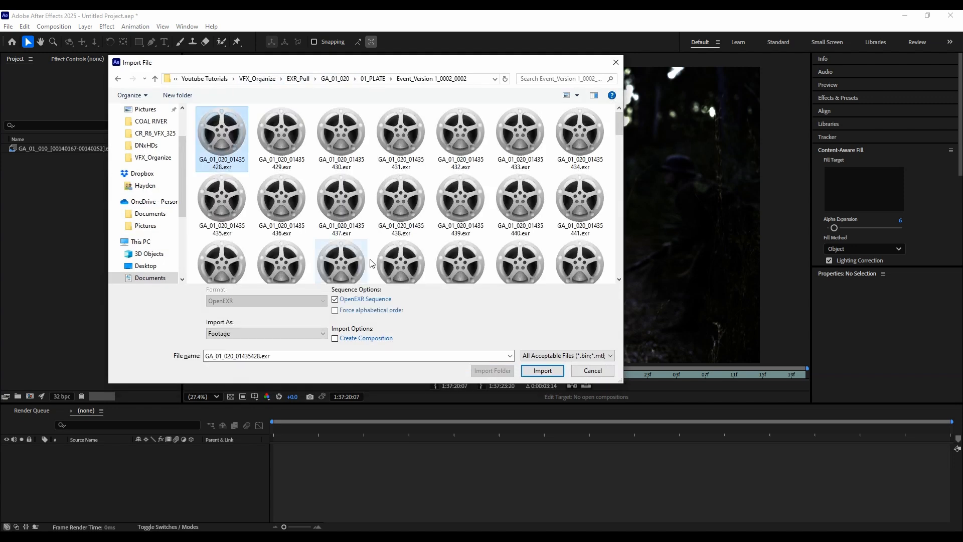
{"action": "left_click", "coordinate": [542, 370]}
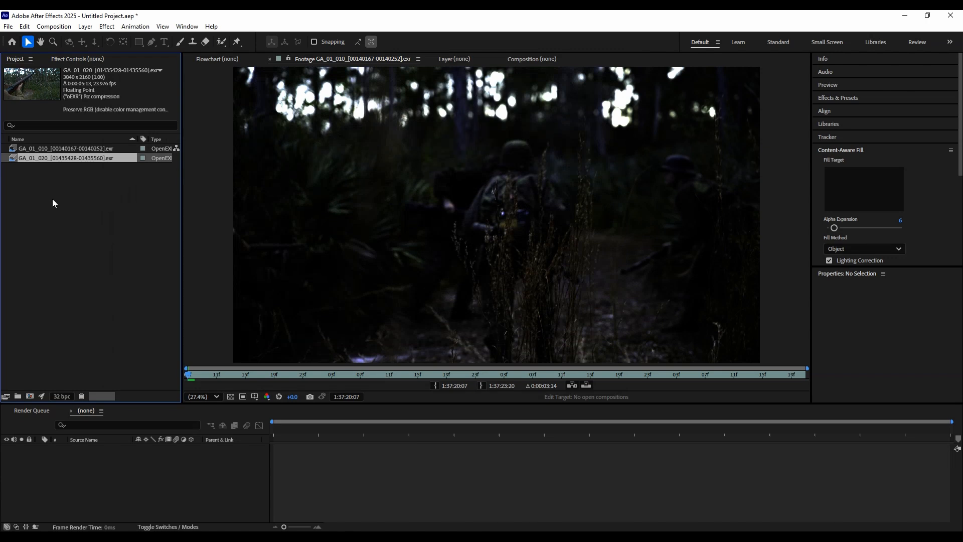
{"action": "left_click", "coordinate": [33, 148]}
{"action": "left_click", "coordinate": [42, 158]}
{"action": "left_click", "coordinate": [55, 211]}
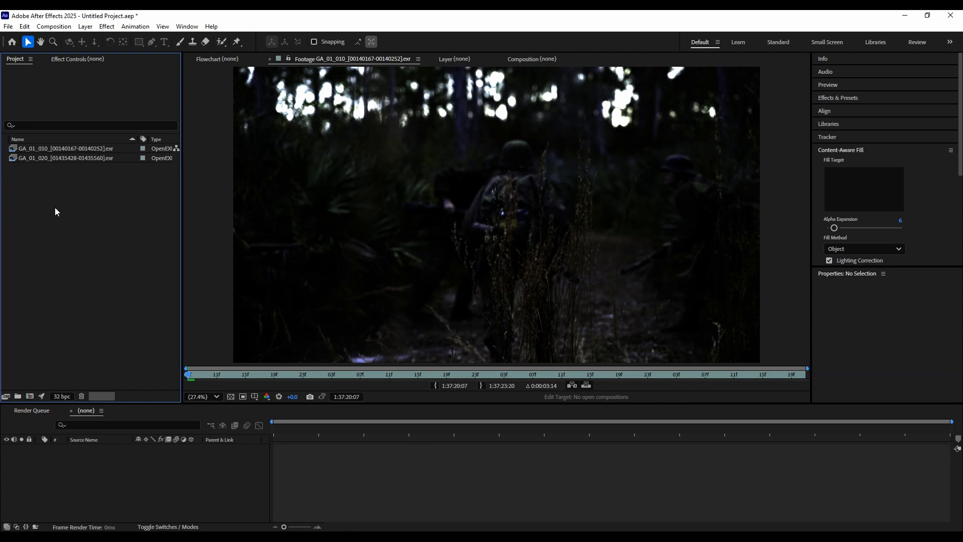
Step: Create a composition from the GA_01_010 EXR sequence and rename it GA_01_010_COMP
{"action": "left_click", "coordinate": [14, 150]}
{"action": "left_click_drag", "start_coordinate": [12, 152], "coordinate": [29, 396]}
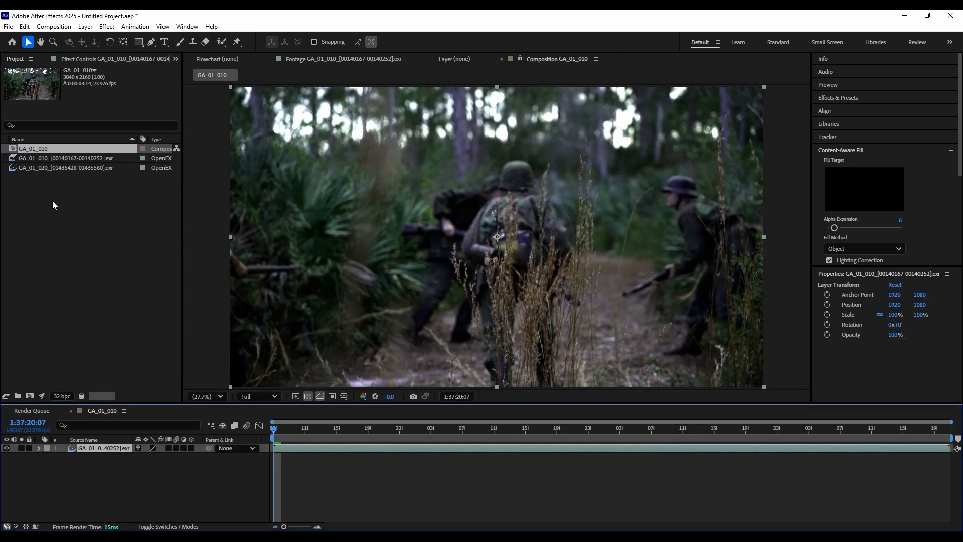
{"action": "right_click", "coordinate": [35, 148]}
{"action": "left_click", "coordinate": [55, 331]}
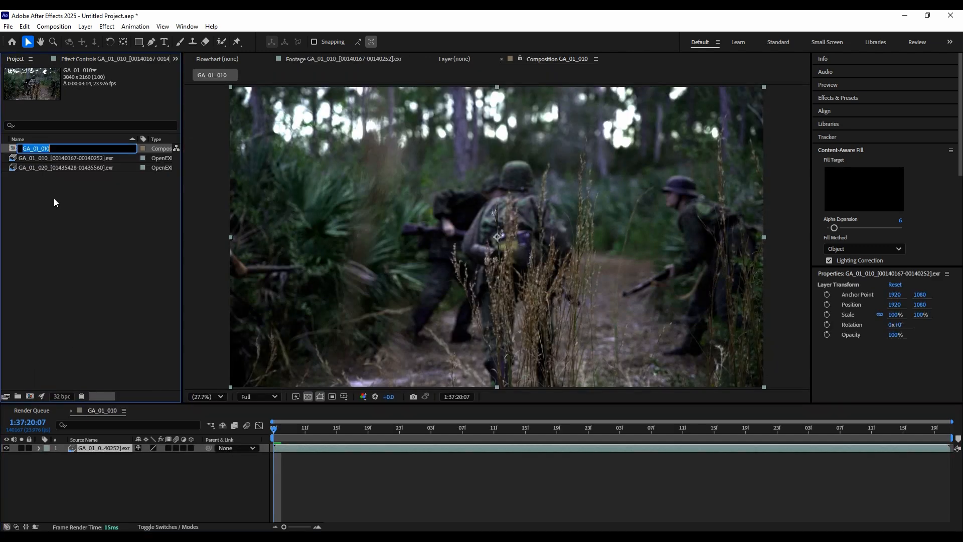
{"action": "left_click", "coordinate": [58, 147]}
{"action": "type", "text": "_"}
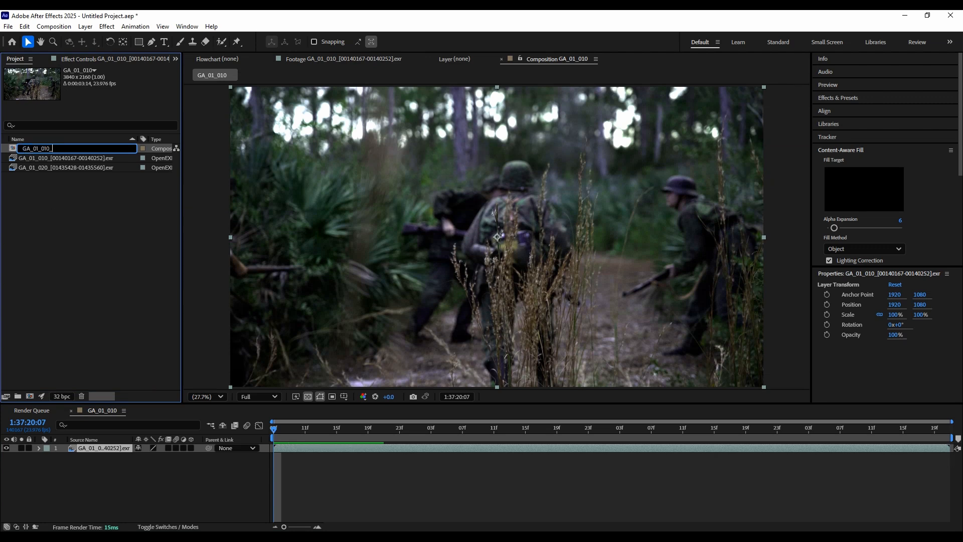
{"action": "type", "text": "COMP"}
{"action": "key", "text": "Return"}
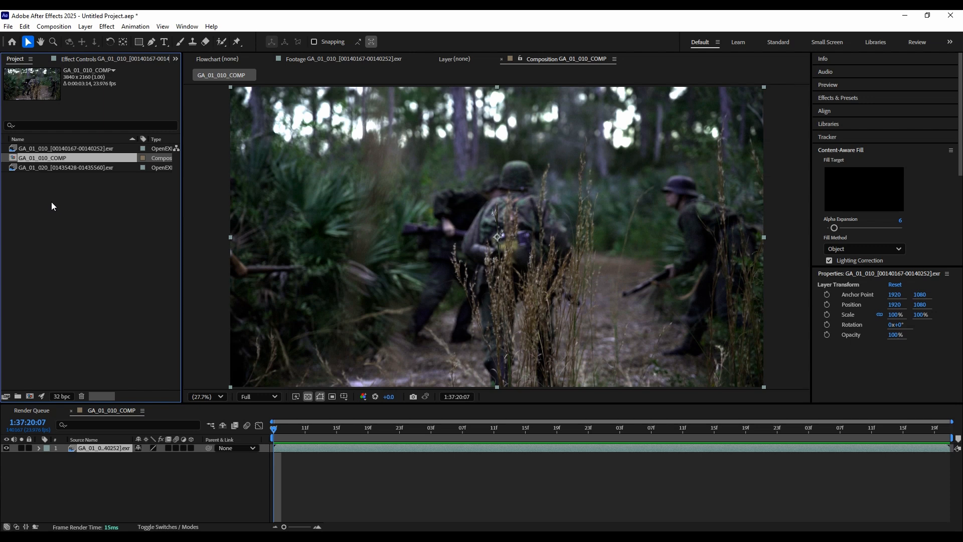
Step: Turn off display color management in the viewer of the GA_01_010_COMP composition
{"action": "left_click", "coordinate": [364, 397]}
{"action": "left_click", "coordinate": [386, 497]}
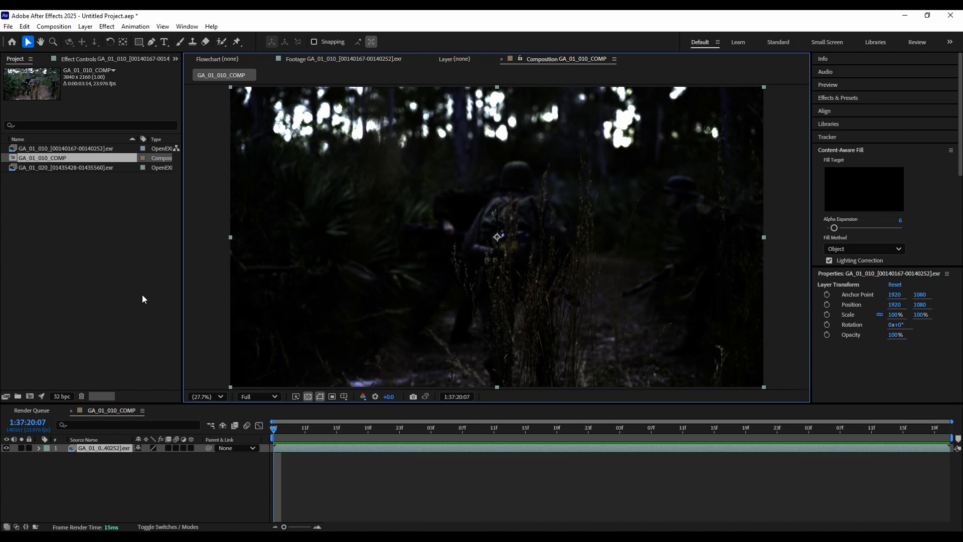
{"action": "left_click", "coordinate": [363, 396]}
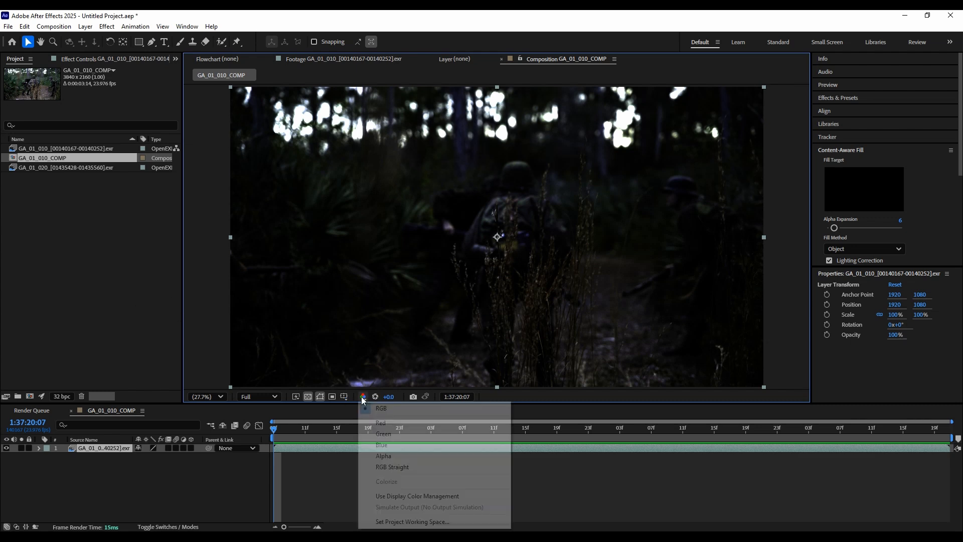
{"action": "left_click", "coordinate": [386, 521]}
{"action": "left_click", "coordinate": [625, 450]}
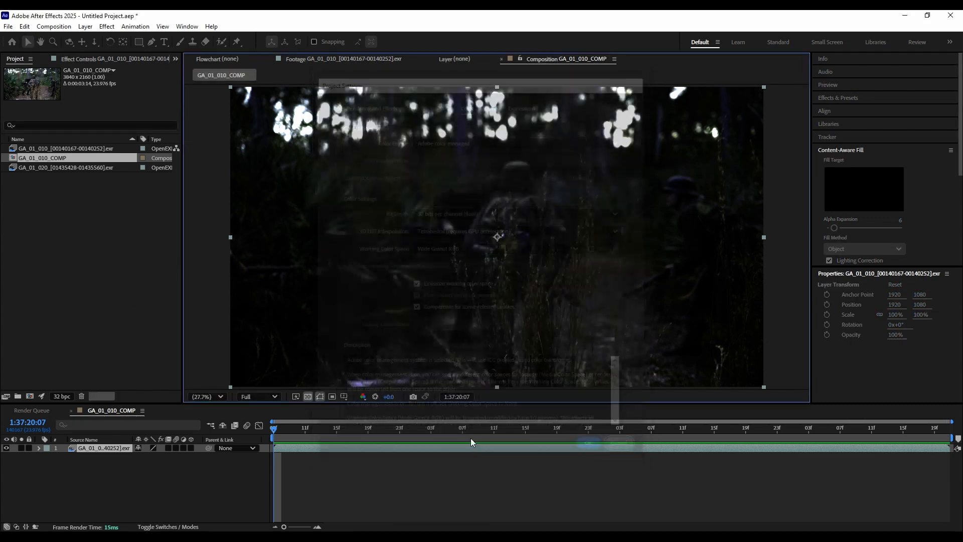
Step: Set the project's color engine to OCIO color managed with the ACES 1.2 configuration and a bit depth of 32 bits per channel (float)
{"action": "left_click", "coordinate": [363, 397]}
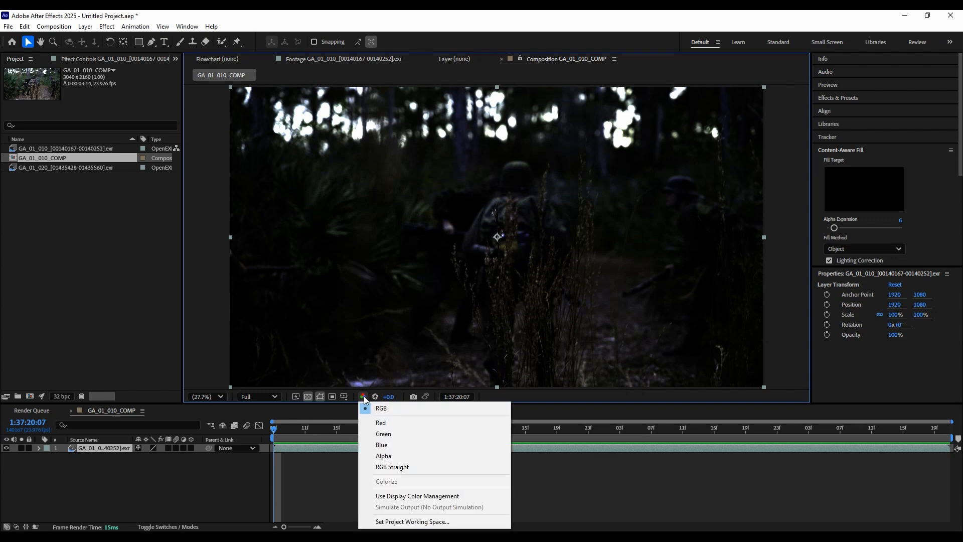
{"action": "left_click", "coordinate": [389, 521]}
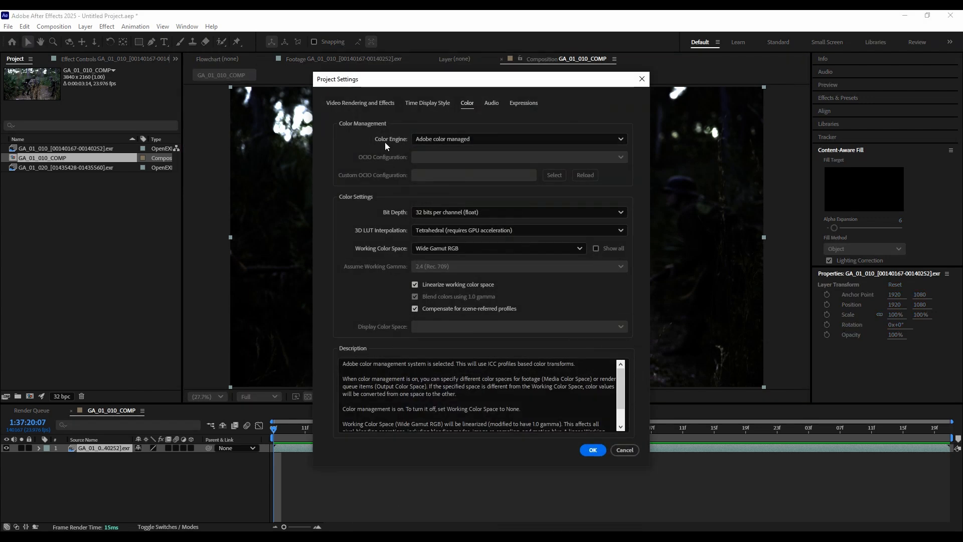
{"action": "left_click_drag", "start_coordinate": [427, 80], "coordinate": [379, 80]}
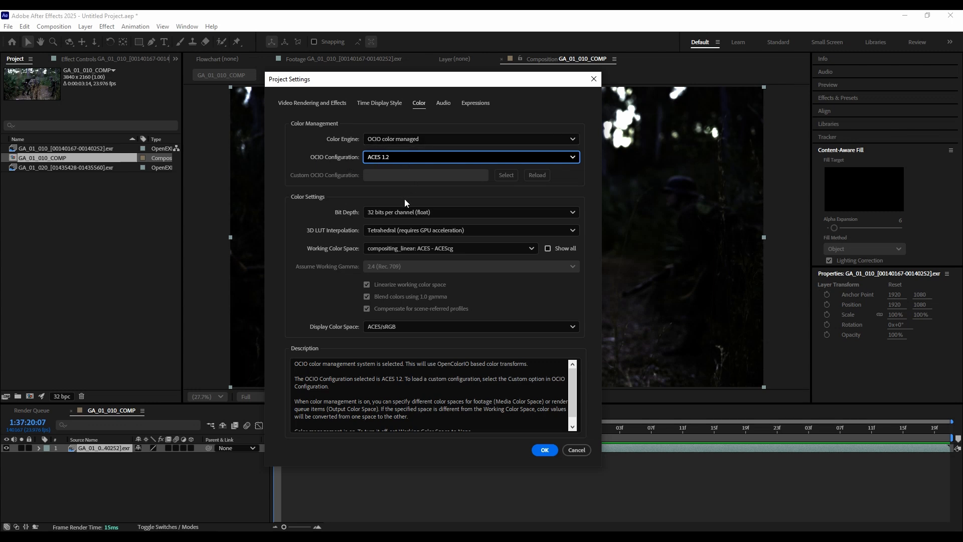
{"action": "left_click", "coordinate": [452, 213]}
{"action": "left_click", "coordinate": [398, 253]}
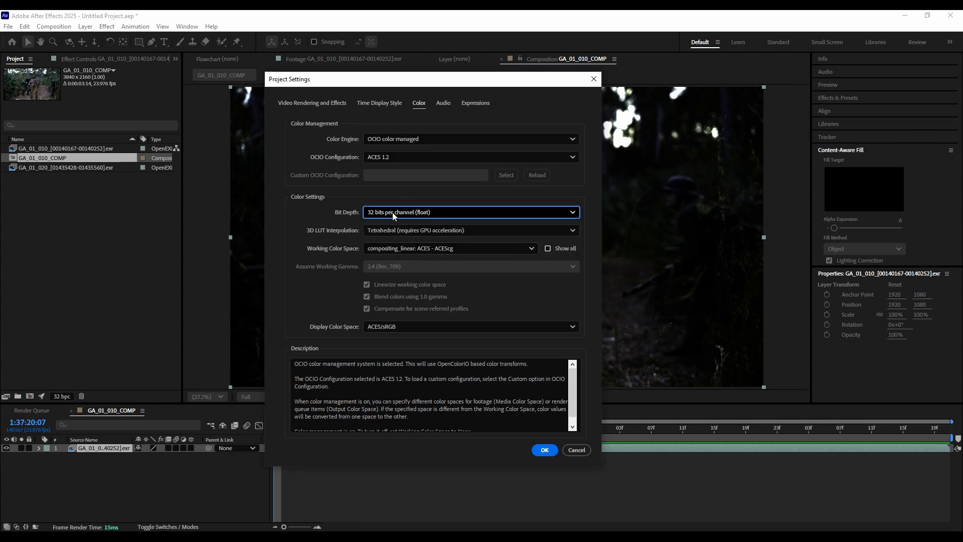
Step: Choose Tetrahedral (requires GPU acceleration) for 3D LUT interpolation and set the working color space to ACES/ACES - ACES2065-1
{"action": "left_click", "coordinate": [474, 231]}
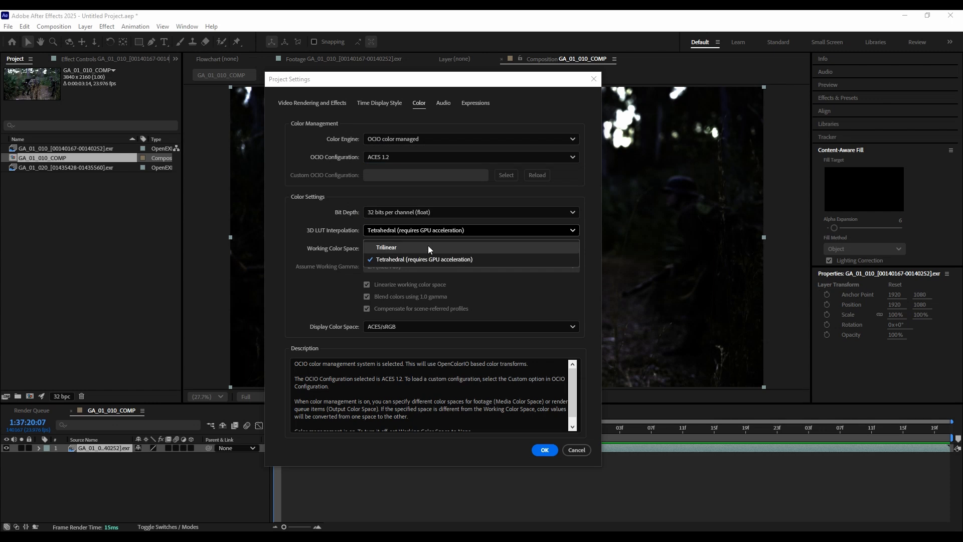
{"action": "left_click", "coordinate": [392, 259]}
{"action": "left_click", "coordinate": [390, 233]}
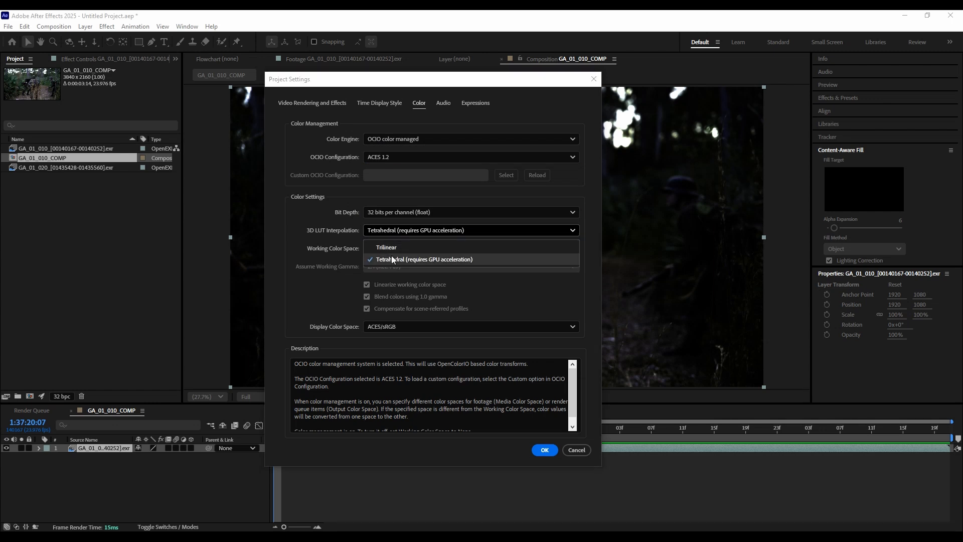
{"action": "left_click", "coordinate": [392, 260]}
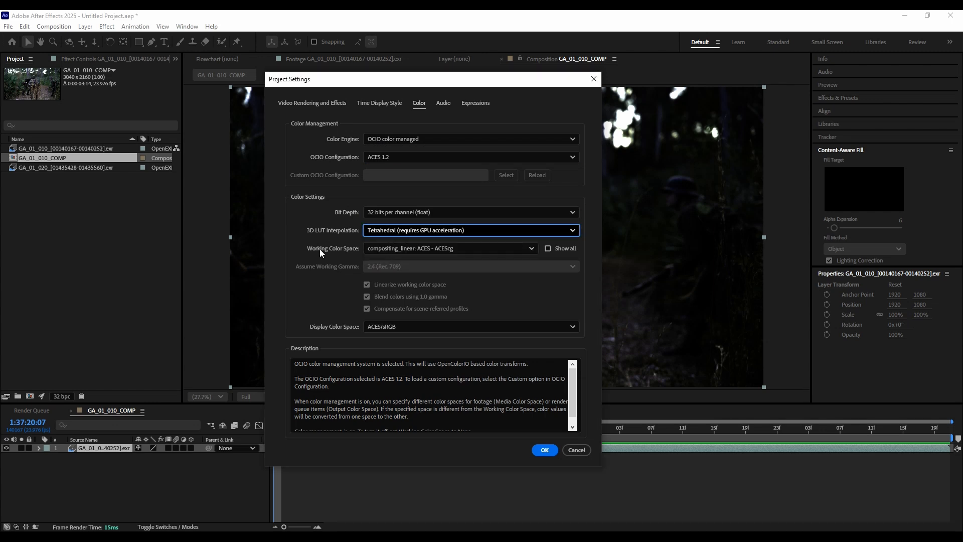
{"action": "left_click", "coordinate": [491, 251]}
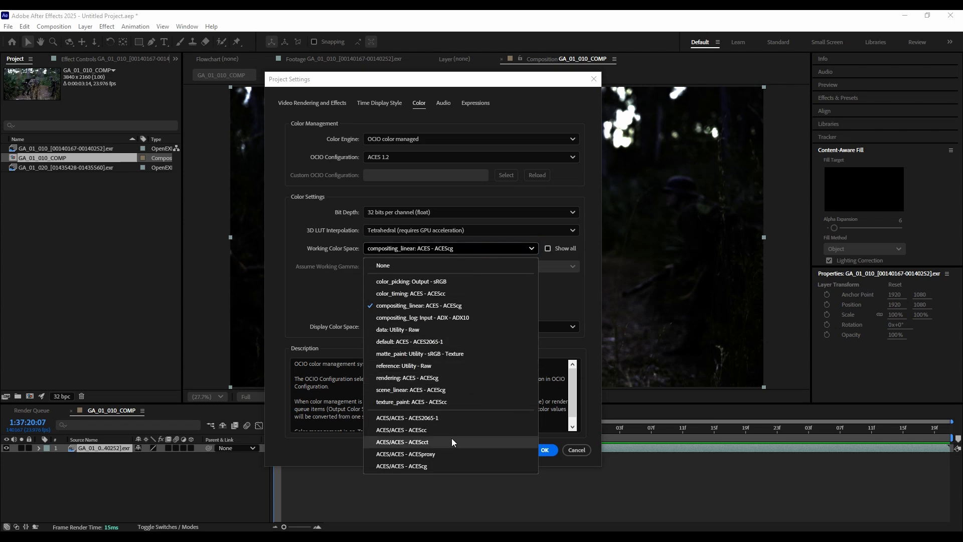
{"action": "left_click", "coordinate": [441, 418]}
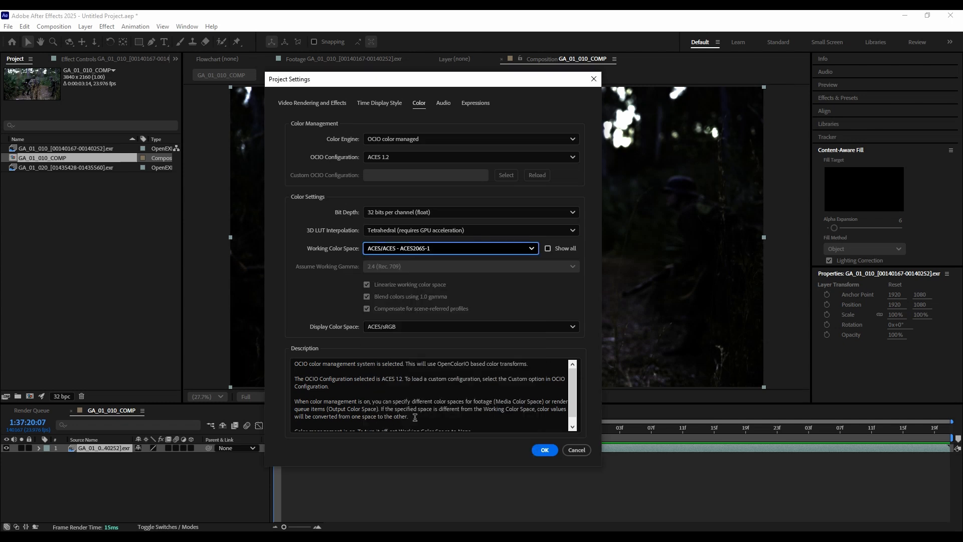
Step: Set the project's display color space to ACES/Rec.709 and apply the project settings
{"action": "left_click", "coordinate": [426, 252]}
{"action": "left_click", "coordinate": [423, 417]}
{"action": "left_click", "coordinate": [384, 330]}
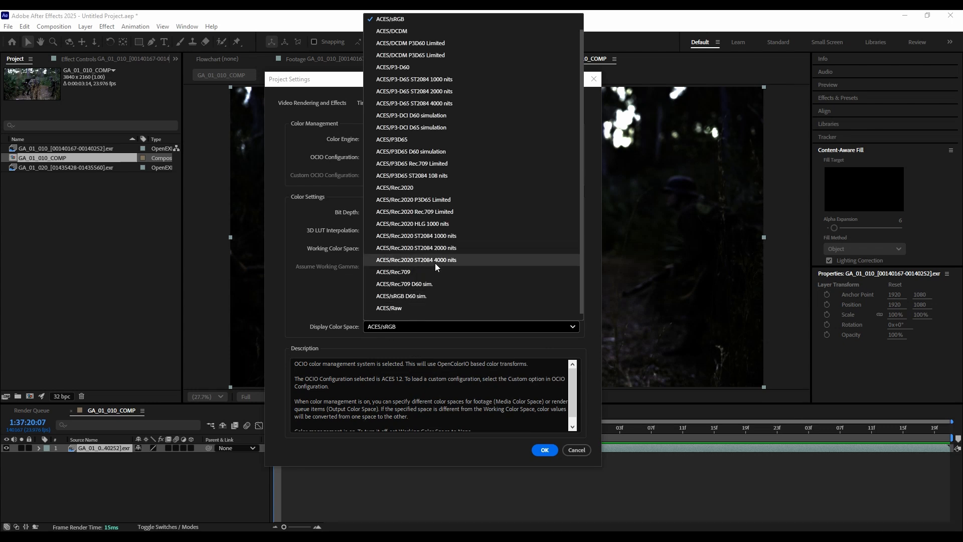
{"action": "left_click", "coordinate": [416, 274]}
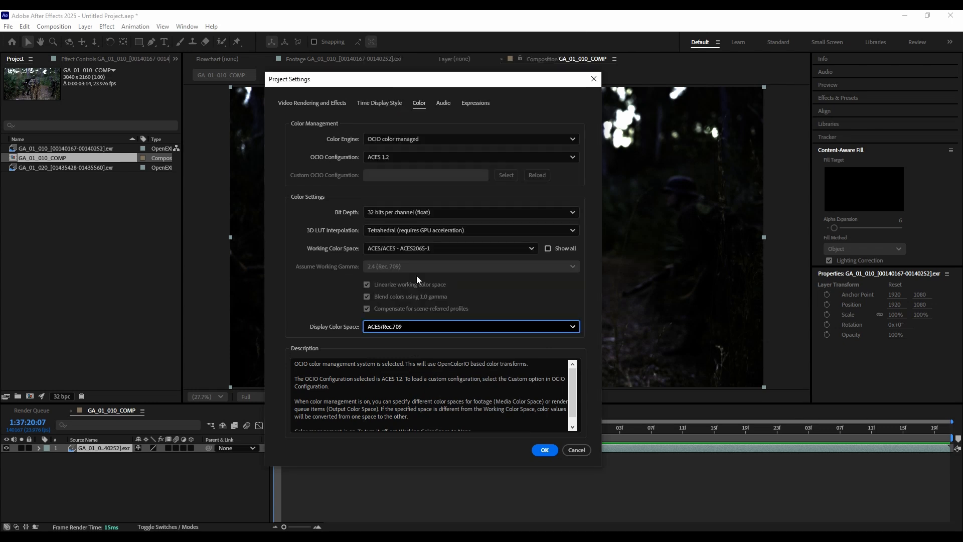
{"action": "scroll", "coordinate": [373, 397], "scroll_direction": "down", "scroll_amount": 1}
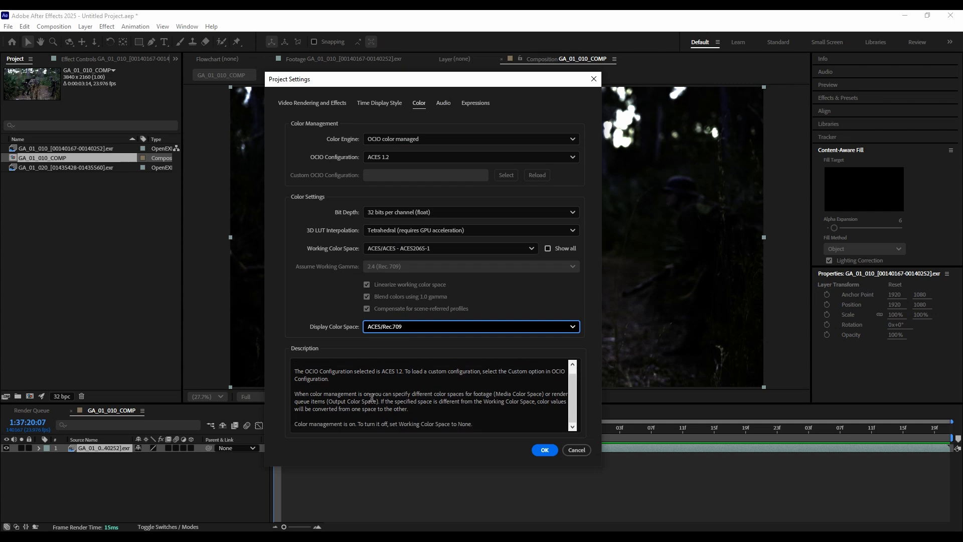
{"action": "scroll", "coordinate": [373, 398], "scroll_direction": "up", "scroll_amount": 1}
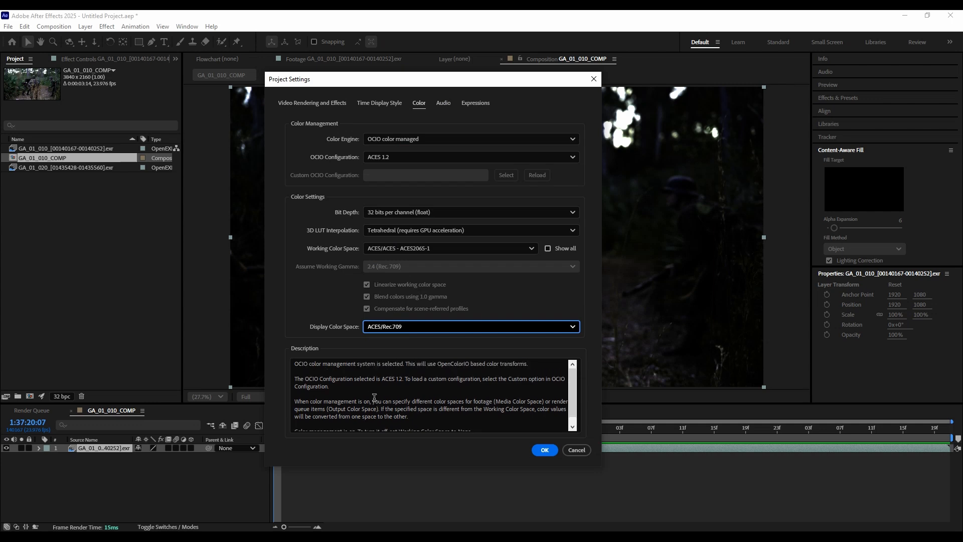
{"action": "left_click", "coordinate": [543, 451]}
{"action": "left_click", "coordinate": [363, 397]}
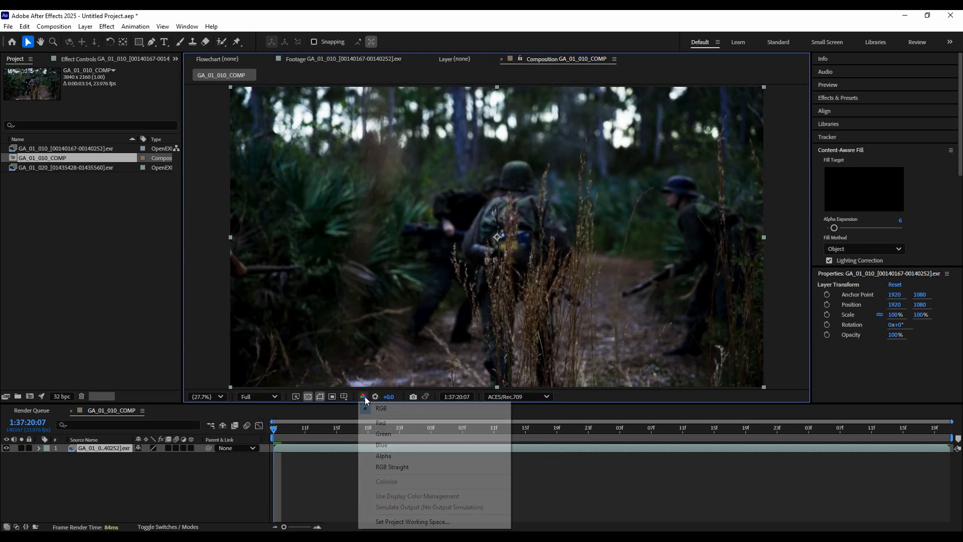
{"action": "left_click", "coordinate": [332, 490]}
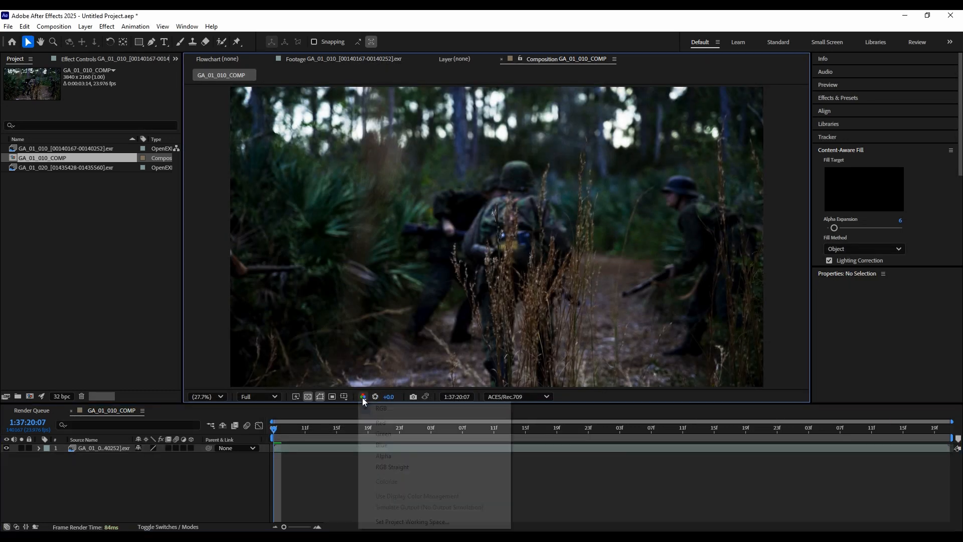
{"action": "left_click", "coordinate": [362, 398]}
{"action": "key", "text": "Escape"}
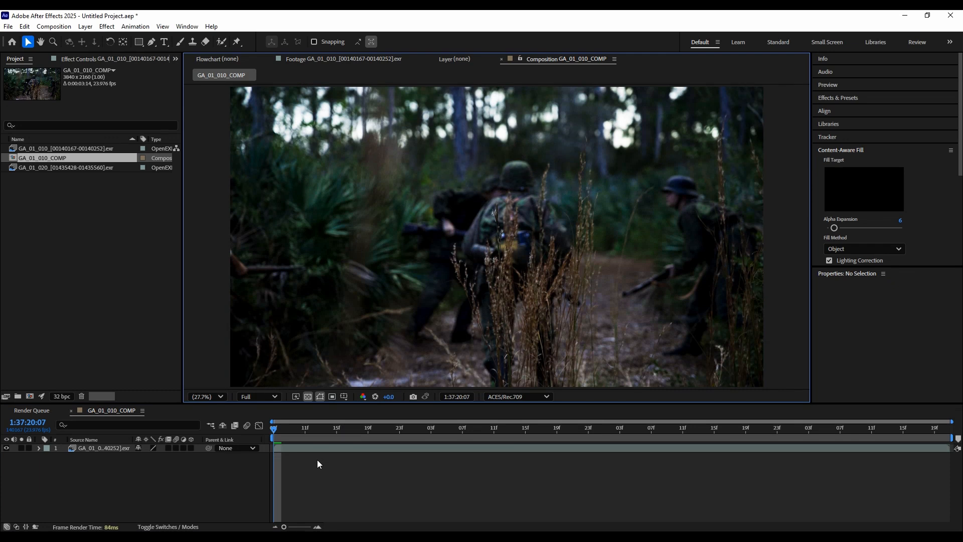
Step: Compare the viewer's display color space None with ACES/Rec.709, return to ACES/Rec.709, and preview frames across the composition
{"action": "left_click", "coordinate": [503, 397]}
{"action": "left_click", "coordinate": [524, 396]}
{"action": "left_click", "coordinate": [524, 397]}
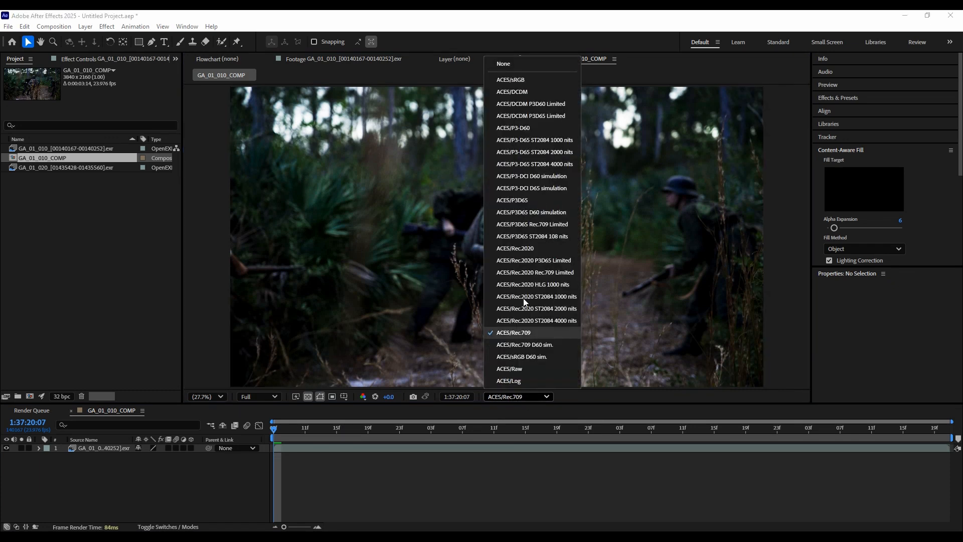
{"action": "left_click", "coordinate": [519, 68]}
{"action": "left_click", "coordinate": [525, 396]}
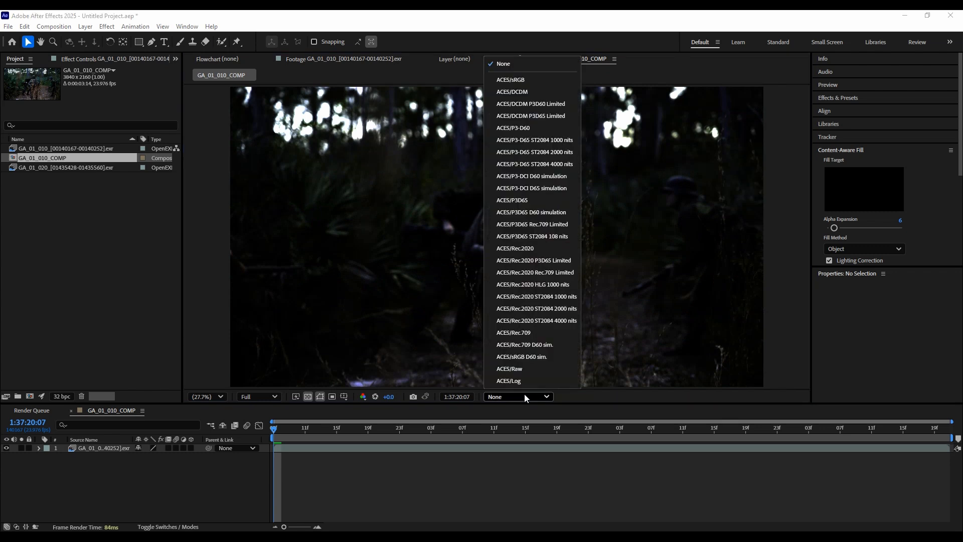
{"action": "left_click", "coordinate": [531, 335]}
{"action": "key", "text": "space"}
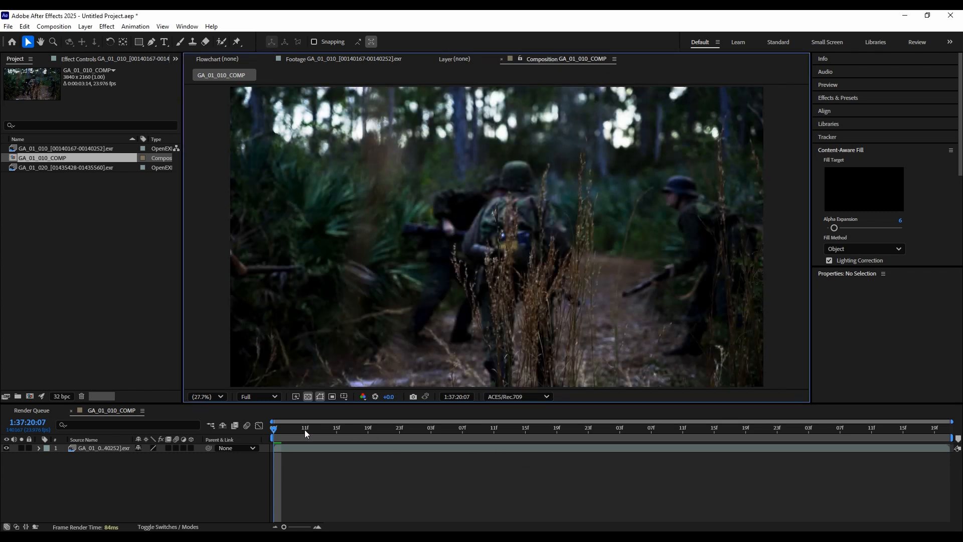
{"action": "left_click_drag", "start_coordinate": [693, 442], "coordinate": [253, 419]}
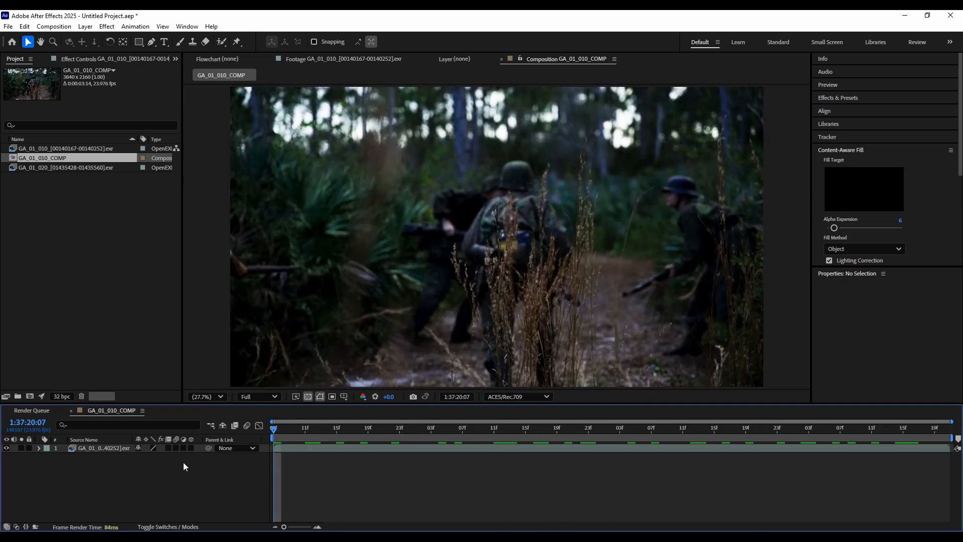
Step: Add GA_01_010_COMP to the render queue and set its output module format to OpenEXR Sequence
{"action": "left_click", "coordinate": [107, 447]}
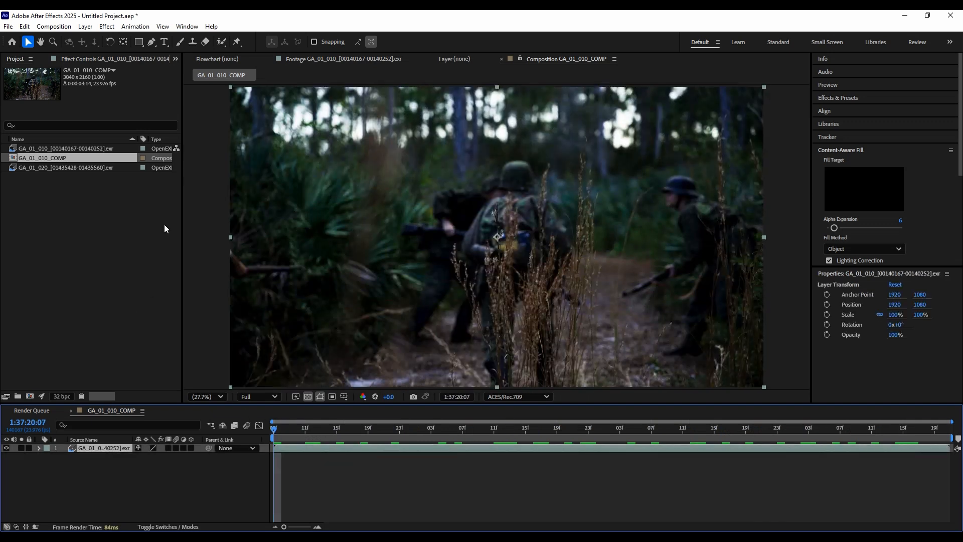
{"action": "left_click", "coordinate": [54, 26]}
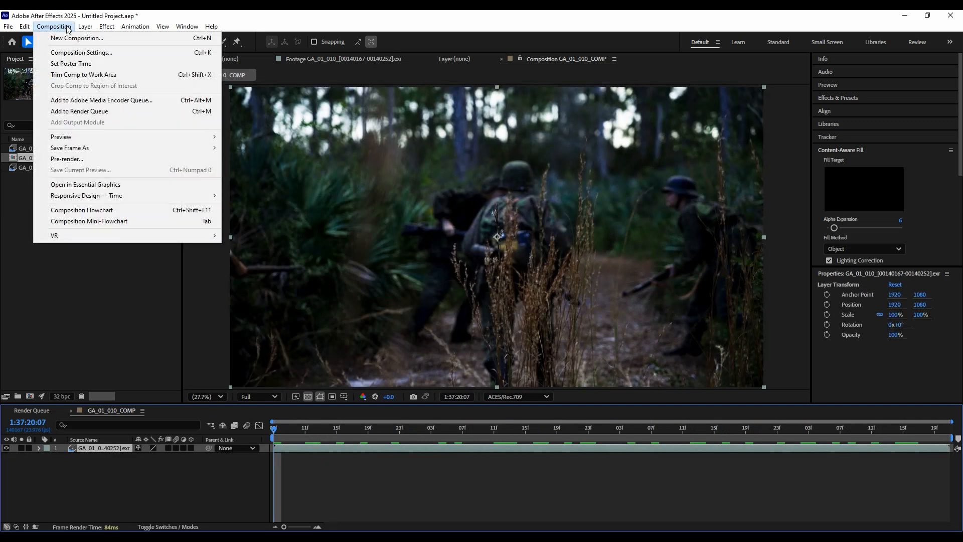
{"action": "left_click", "coordinate": [88, 112]}
{"action": "left_click", "coordinate": [81, 471]}
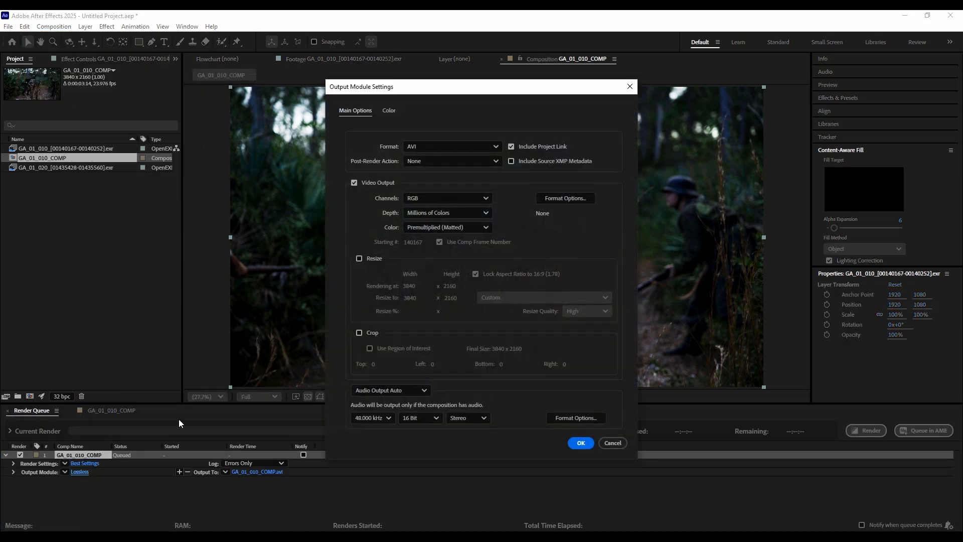
{"action": "left_click", "coordinate": [413, 146]}
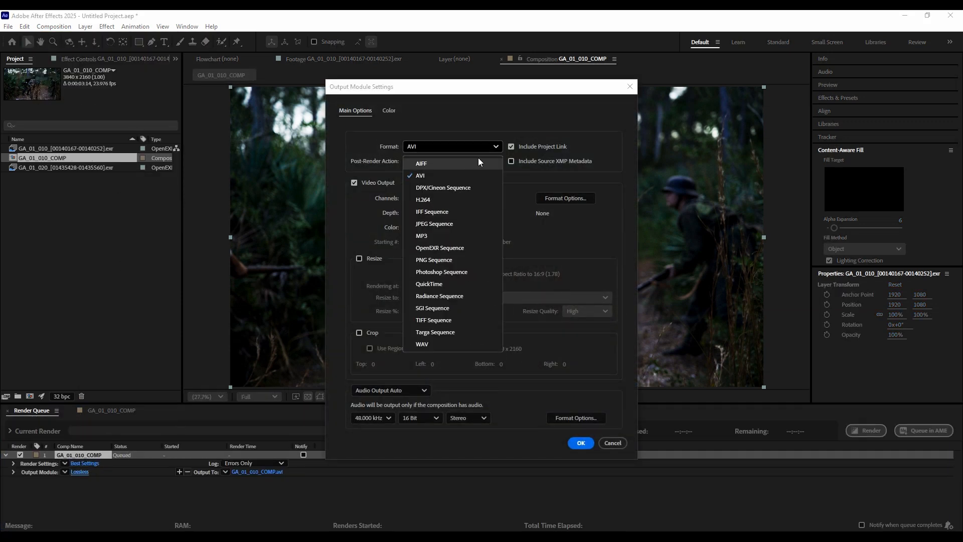
{"action": "left_click", "coordinate": [449, 249]}
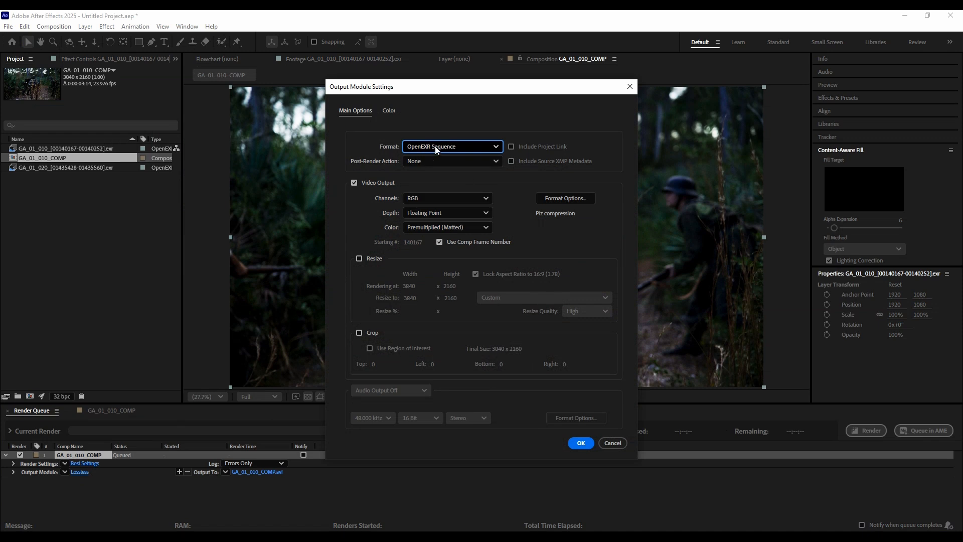
Step: Keep Piz compression and RGB channels for the OpenEXR output, enable Preserve RGB, and apply the output module settings
{"action": "left_click", "coordinate": [561, 198]}
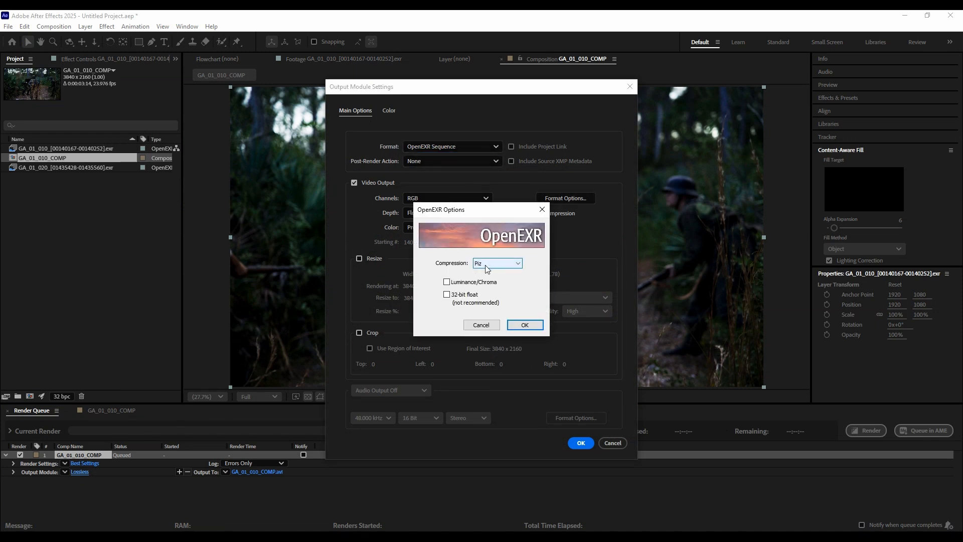
{"action": "left_click", "coordinate": [524, 325]}
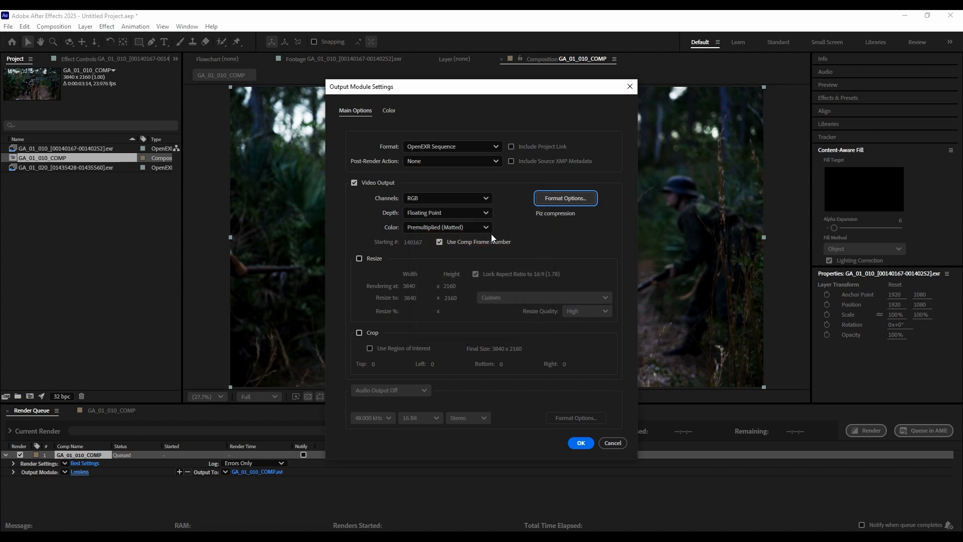
{"action": "left_click", "coordinate": [434, 200]}
{"action": "left_click", "coordinate": [435, 200]}
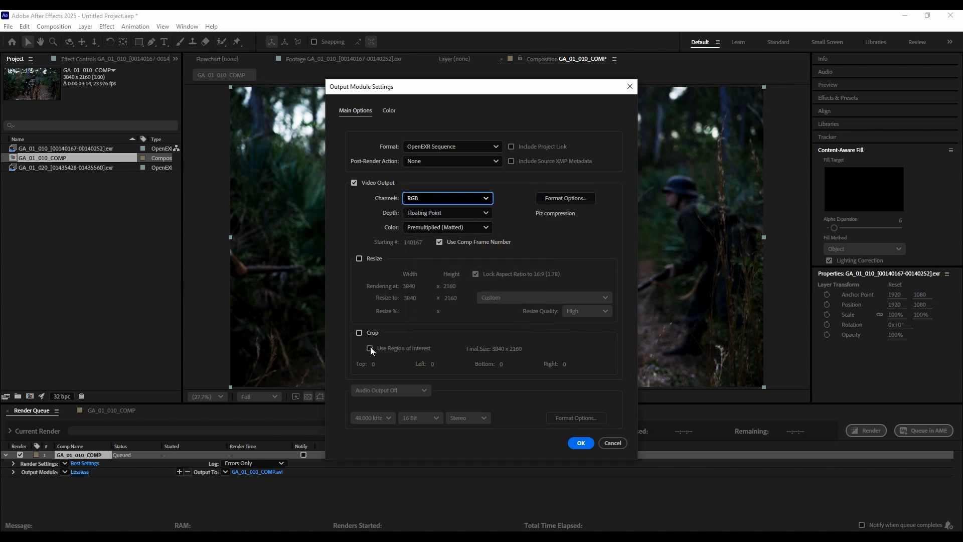
{"action": "left_click", "coordinate": [389, 111]}
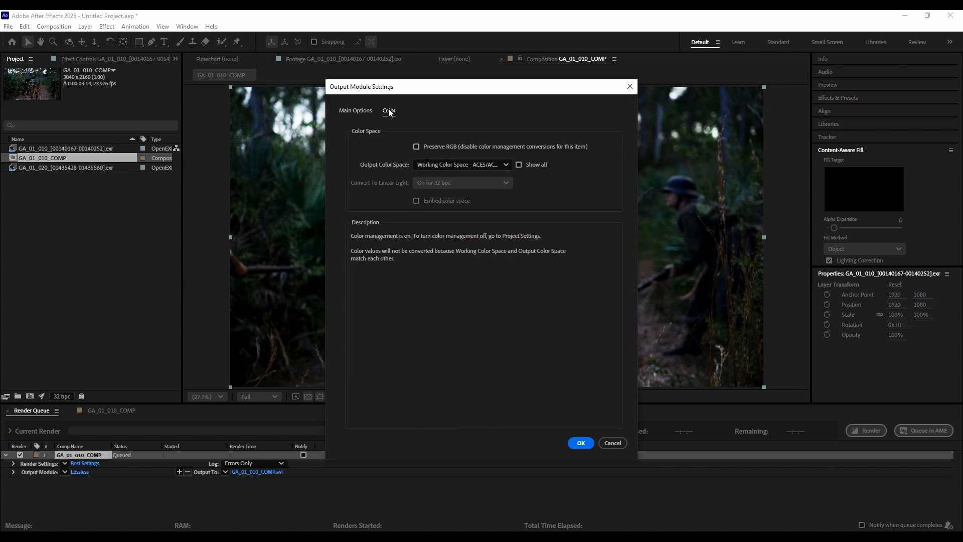
{"action": "left_click", "coordinate": [417, 147]}
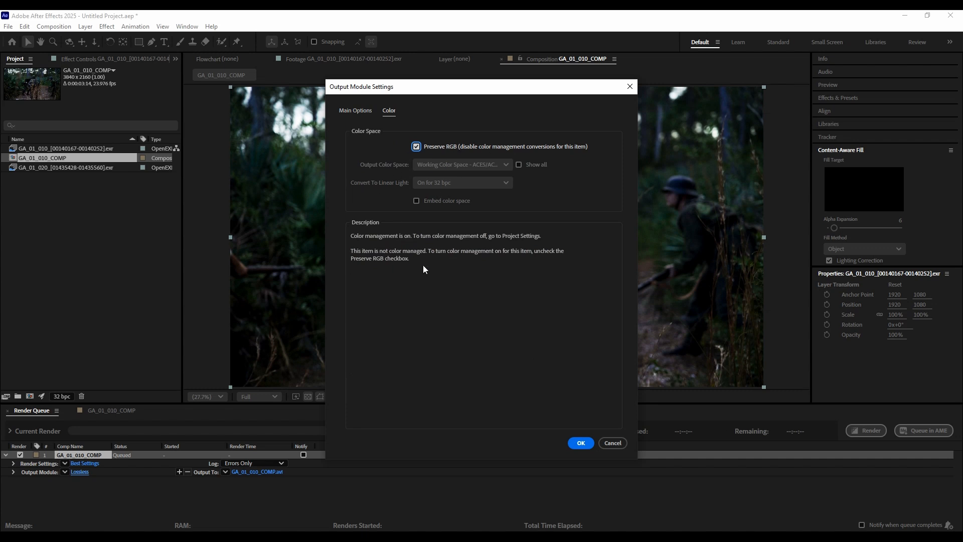
{"action": "left_click", "coordinate": [581, 443]}
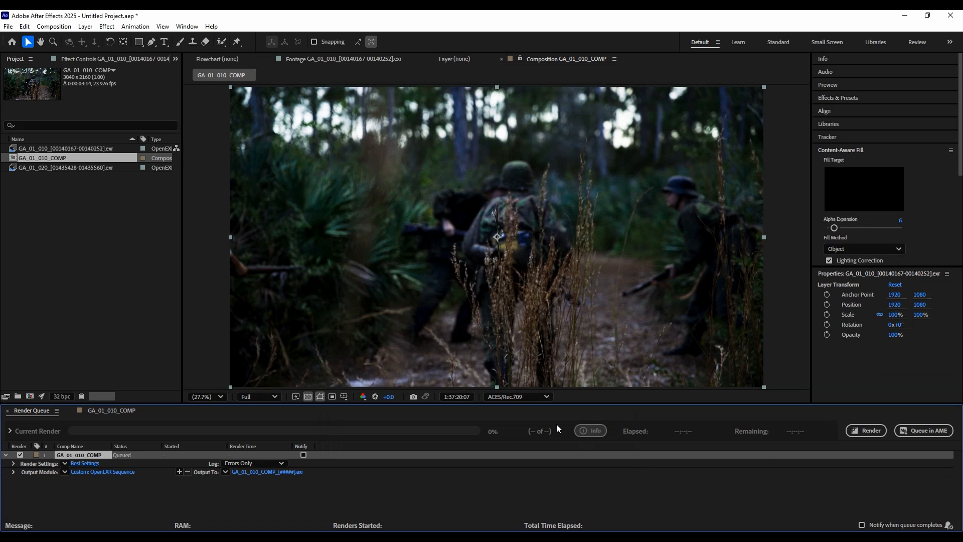
Step: Create a folder named Delivery inside VFX_Project for the render output and open it
{"action": "left_click", "coordinate": [260, 474]}
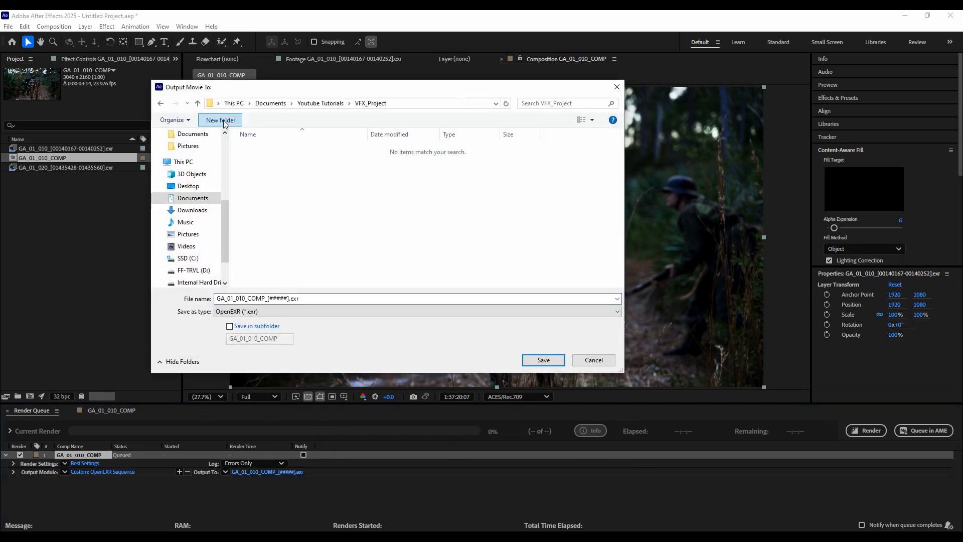
{"action": "left_click", "coordinate": [220, 119]}
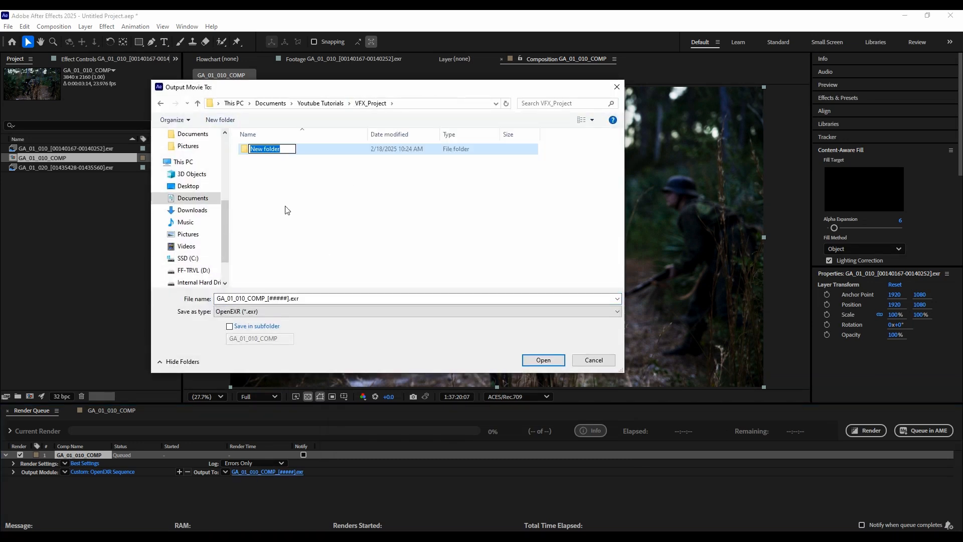
{"action": "type", "text": "Delivery"}
{"action": "key", "text": "Return"}
{"action": "double_click", "coordinate": [248, 150]}
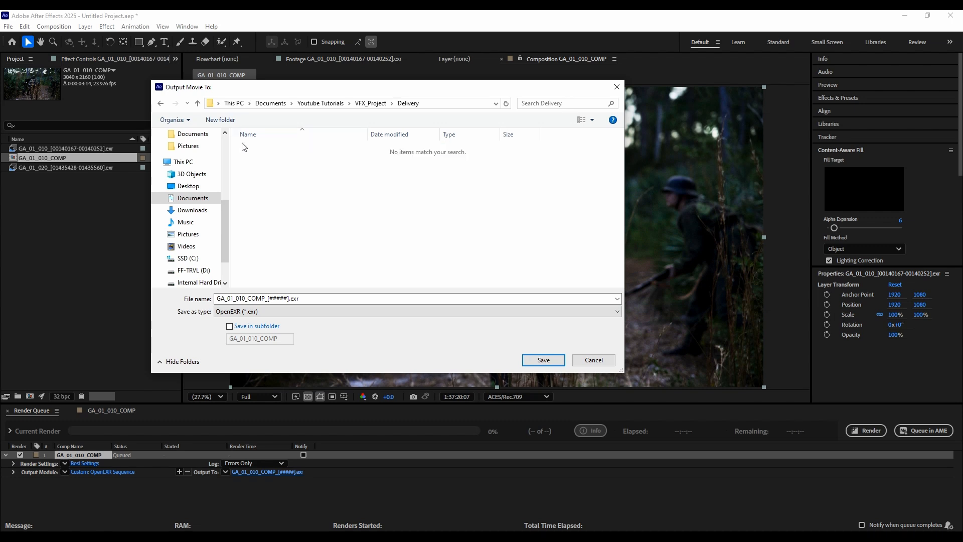
Step: Create a subfolder named GA_01_010_COMP_V001 inside the Delivery folder and open it
{"action": "left_click", "coordinate": [223, 125]}
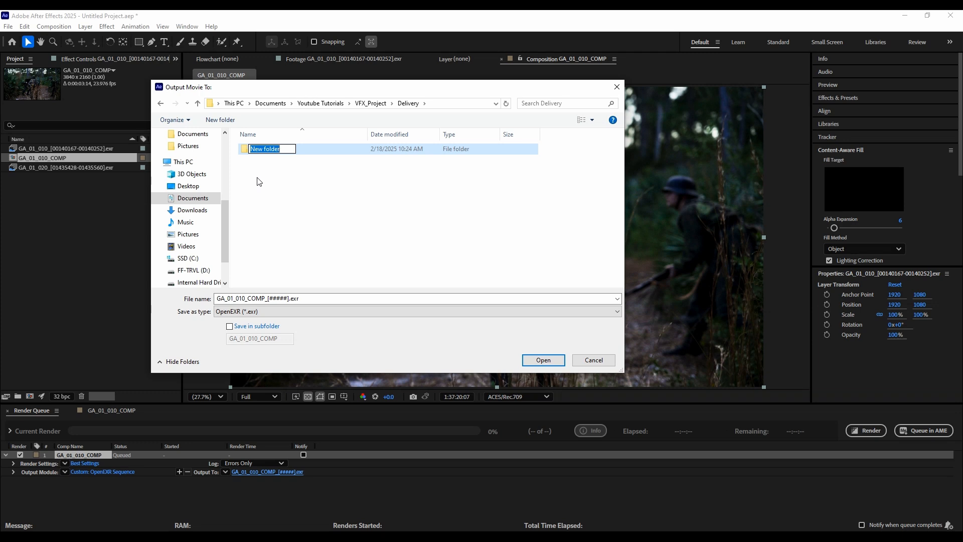
{"action": "type", "text": "GA_01_010_COMP"}
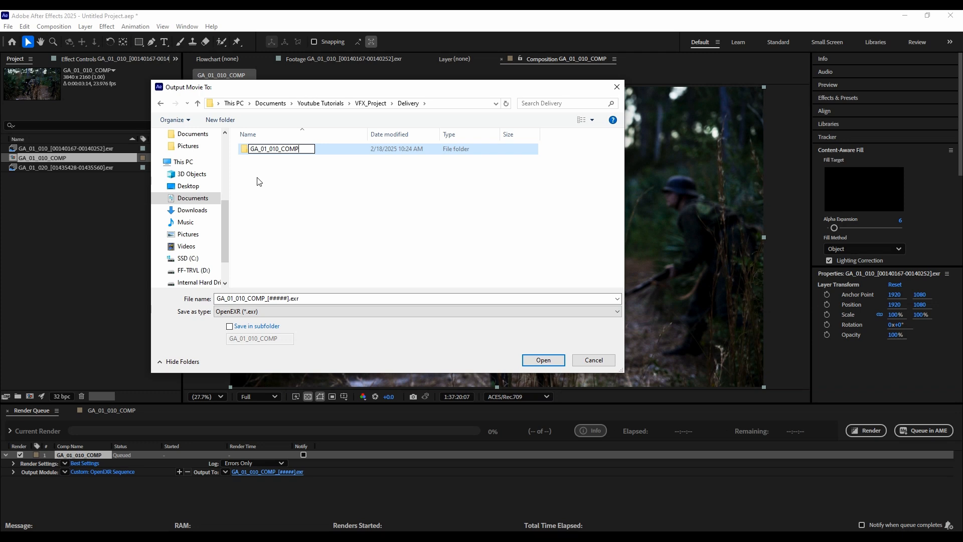
{"action": "type", "text": "_V001"}
{"action": "key", "text": "Return"}
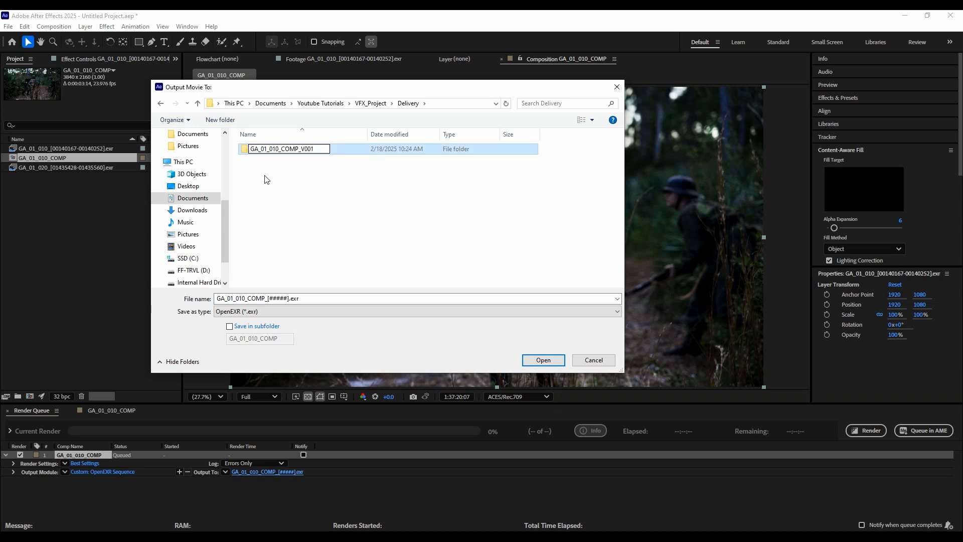
{"action": "double_click", "coordinate": [244, 150]}
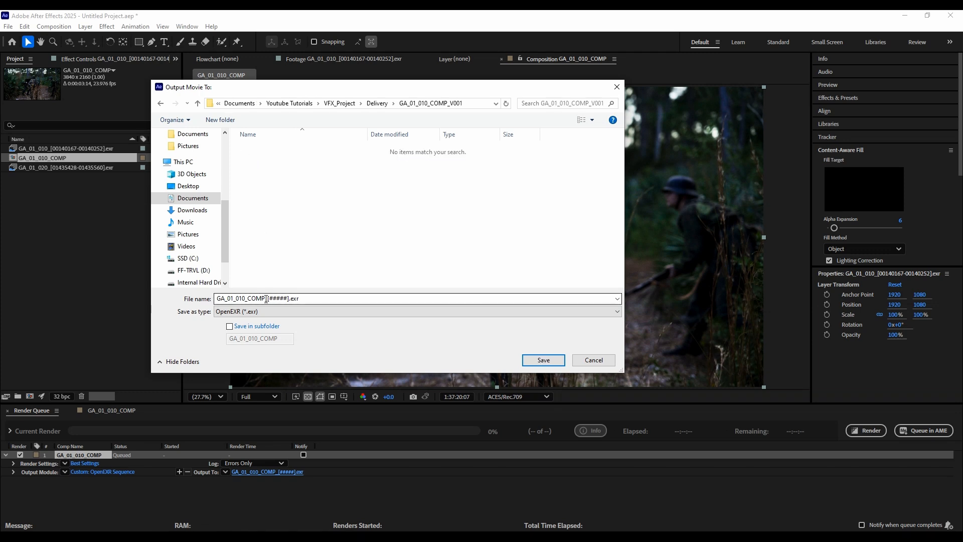
Step: Name the output sequence GA_01_010_COMP_V001_[#####].exr and save the render destination in the GA_01_010_COMP_V001 folder
{"action": "left_click", "coordinate": [276, 303]}
{"action": "type", "text": "_"}
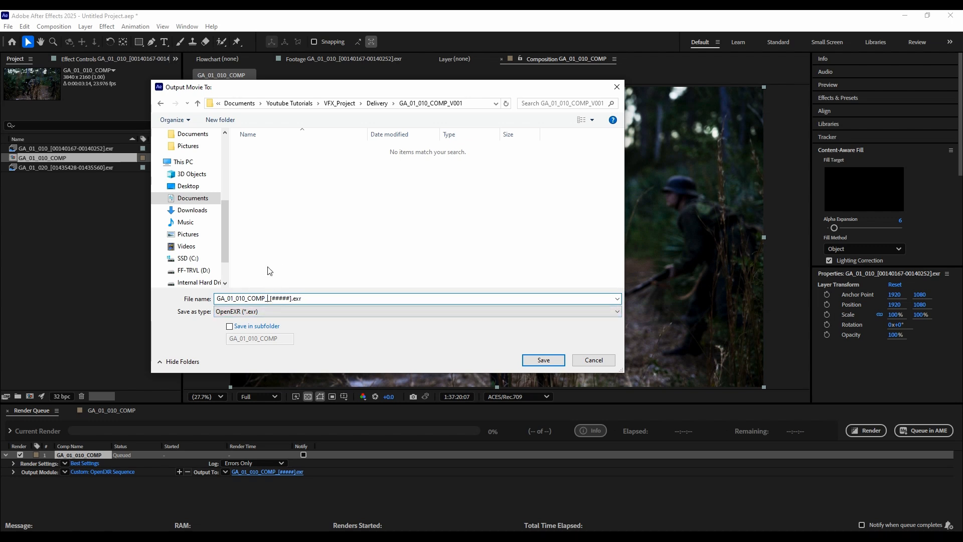
{"action": "type", "text": "v001"}
{"action": "key", "text": "Left"}
{"action": "key", "text": "Left"}
{"action": "key", "text": "BackSpace"}
{"action": "type", "text": "V"}
{"action": "left_click", "coordinate": [536, 360]}
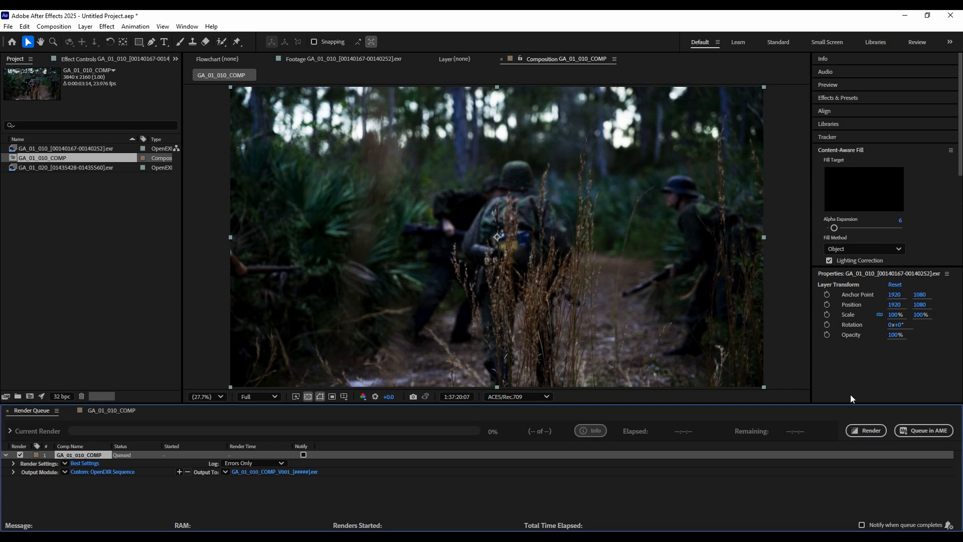
Step: Change the output module format to QuickTime with the DNxHR/DNxHD codec at 1080p DNxHD LB 8-bit and accept the format's resize constraint
{"action": "left_click", "coordinate": [127, 471]}
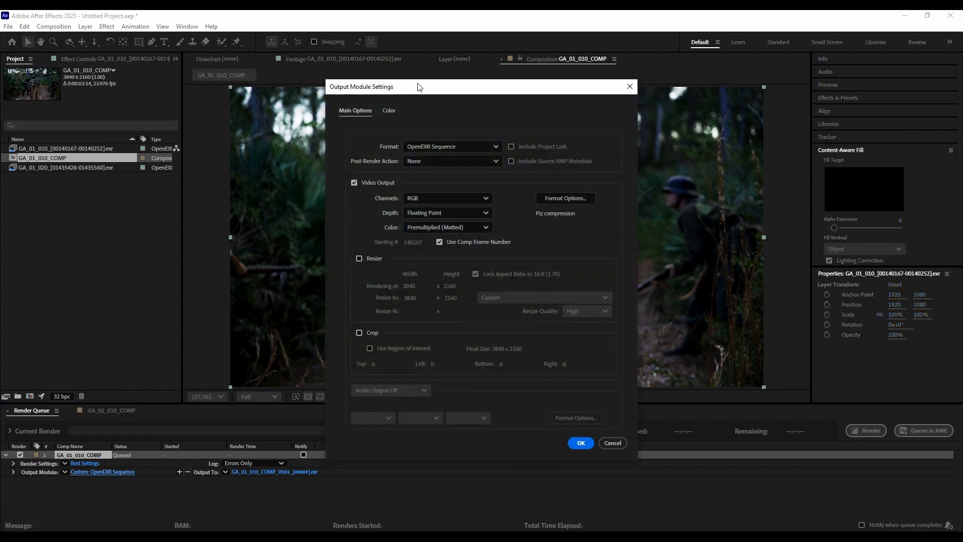
{"action": "left_click_drag", "start_coordinate": [420, 86], "coordinate": [378, 93]}
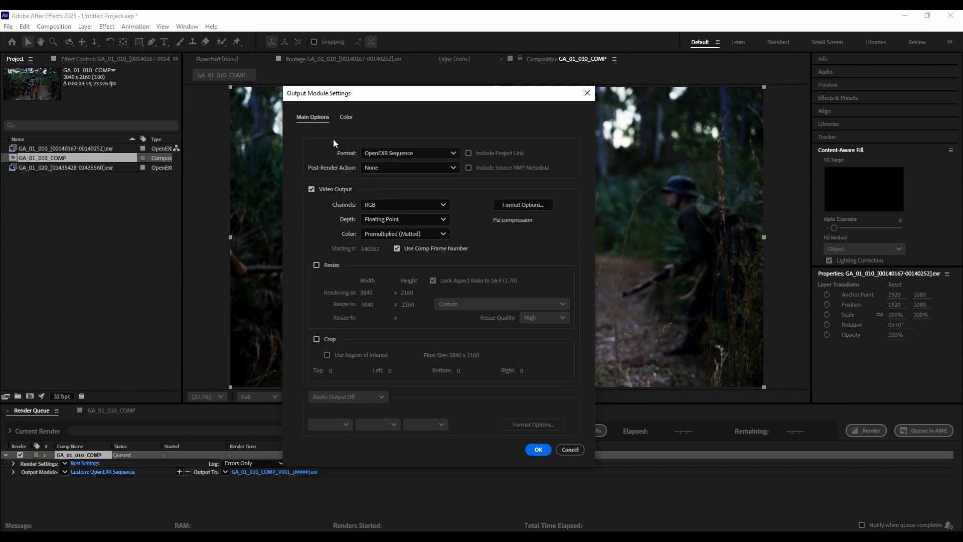
{"action": "left_click", "coordinate": [389, 152]}
{"action": "left_click", "coordinate": [395, 290]}
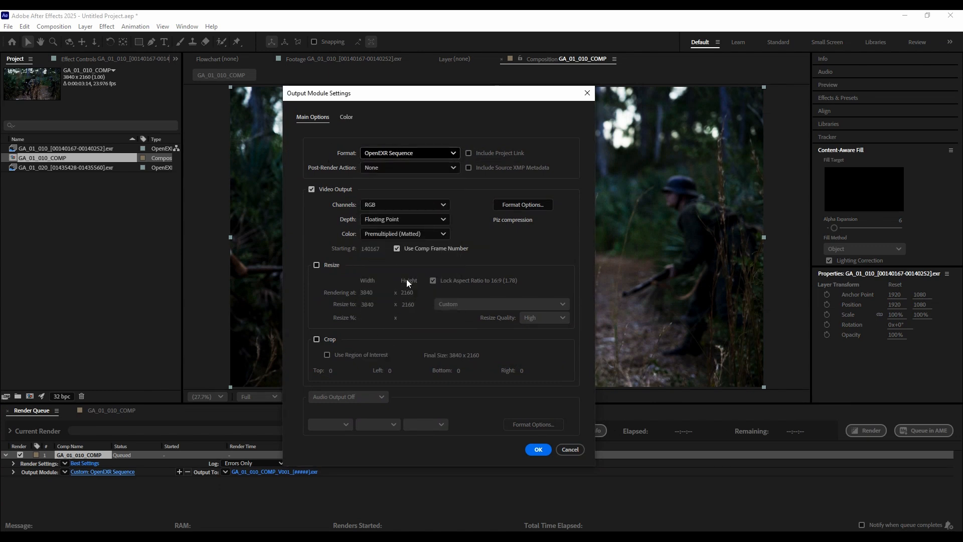
{"action": "left_click", "coordinate": [498, 206]}
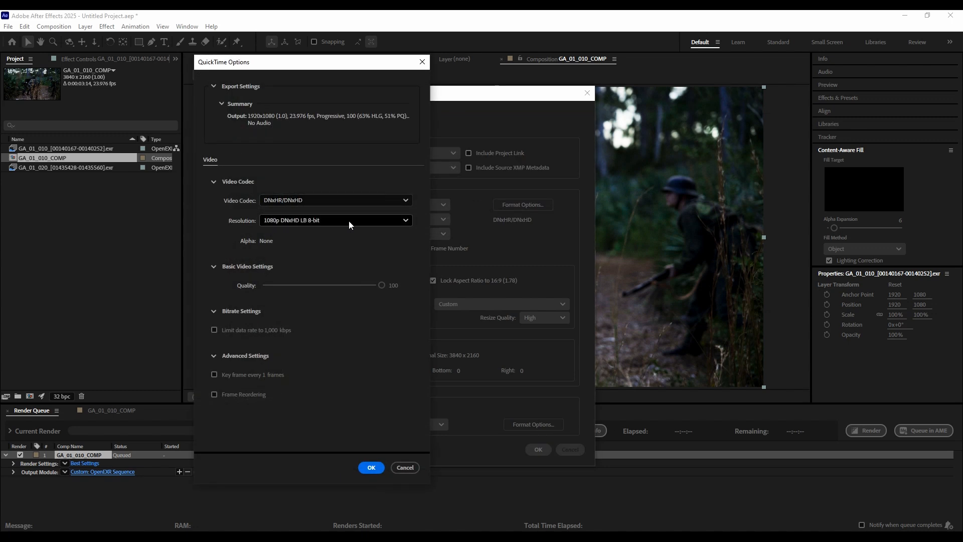
{"action": "left_click", "coordinate": [349, 221]}
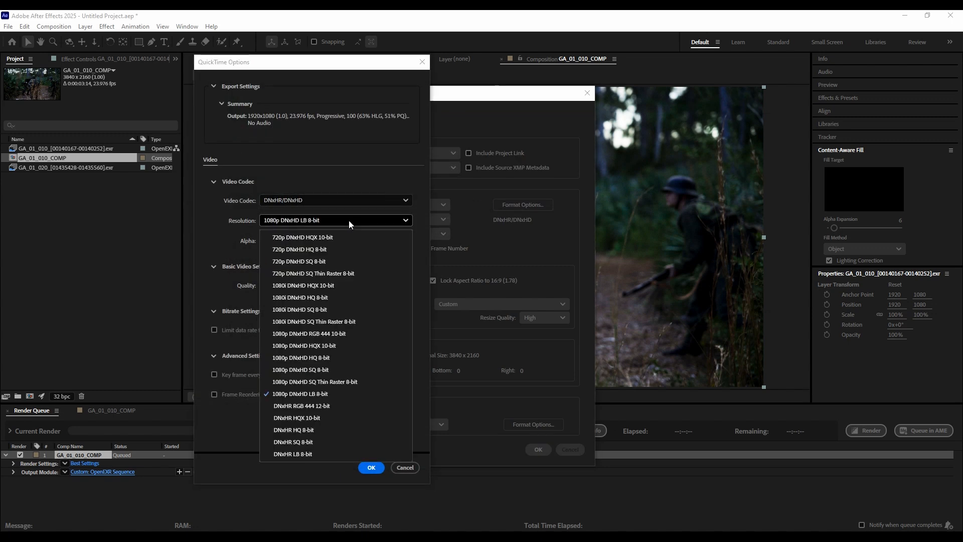
{"action": "left_click", "coordinate": [311, 394]}
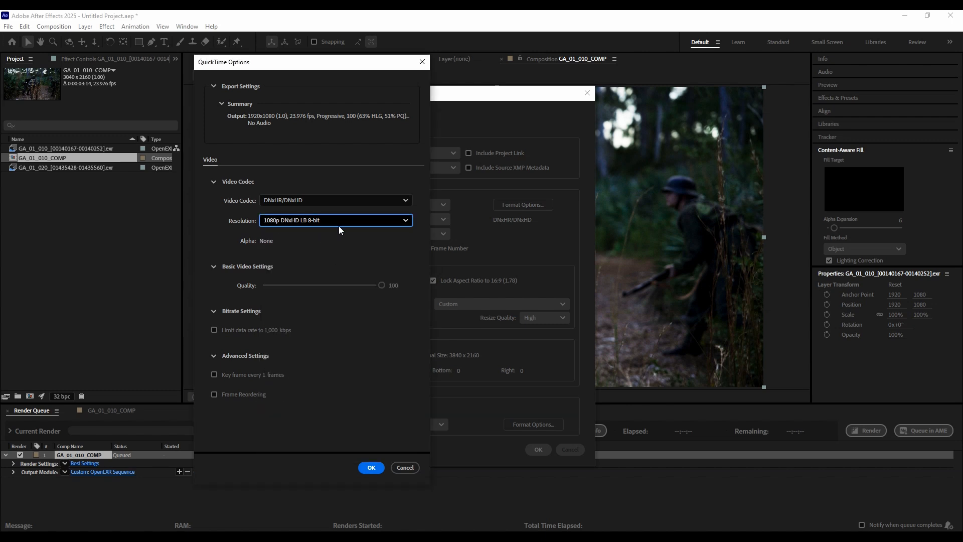
{"action": "left_click", "coordinate": [369, 467]}
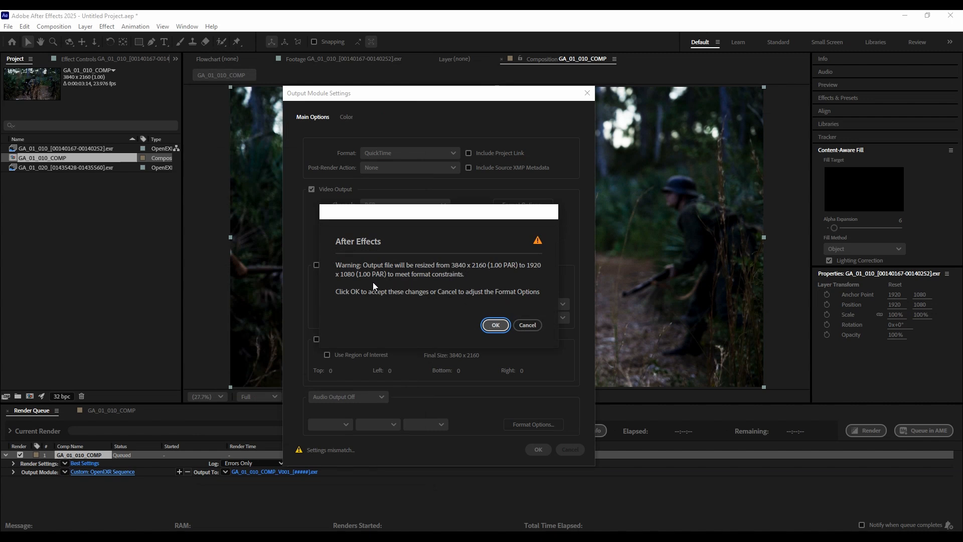
{"action": "left_click", "coordinate": [495, 324]}
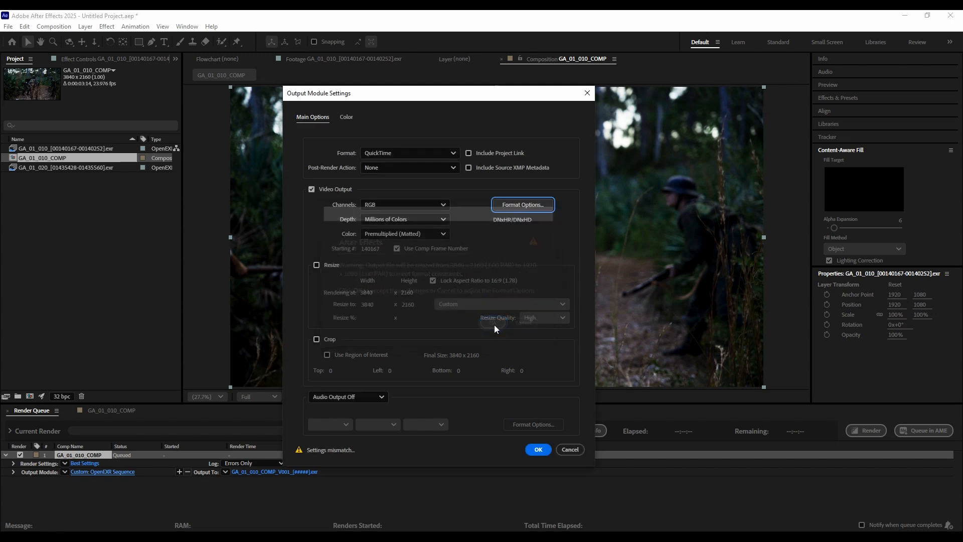
Step: Enable resizing in the output module and choose the HD 1920x1080 24 fps preset
{"action": "left_click", "coordinate": [316, 265]}
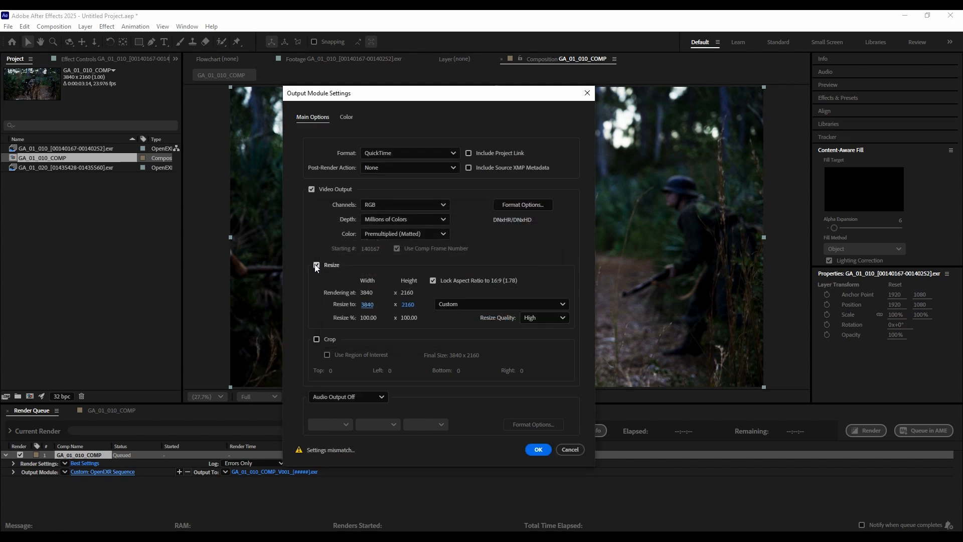
{"action": "left_click", "coordinate": [452, 304]}
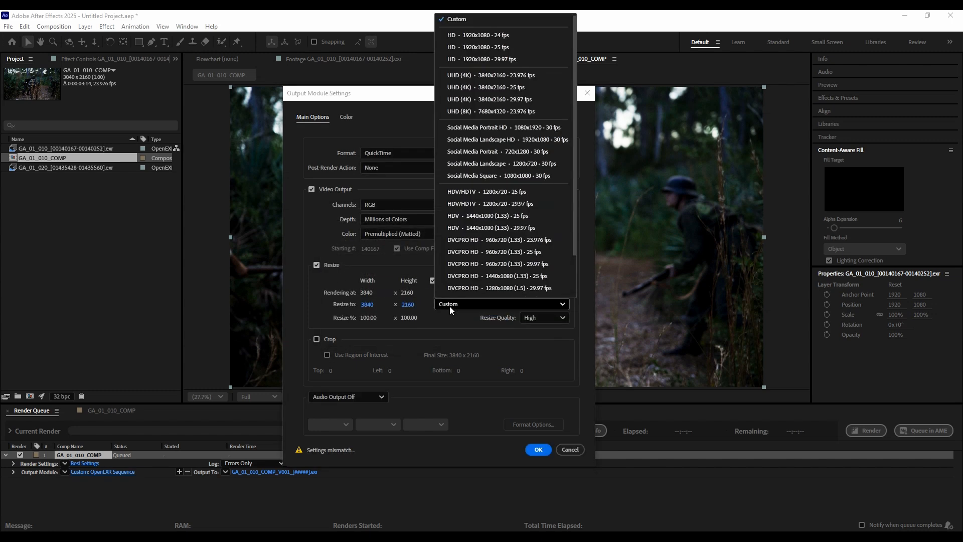
{"action": "left_click", "coordinate": [477, 35]}
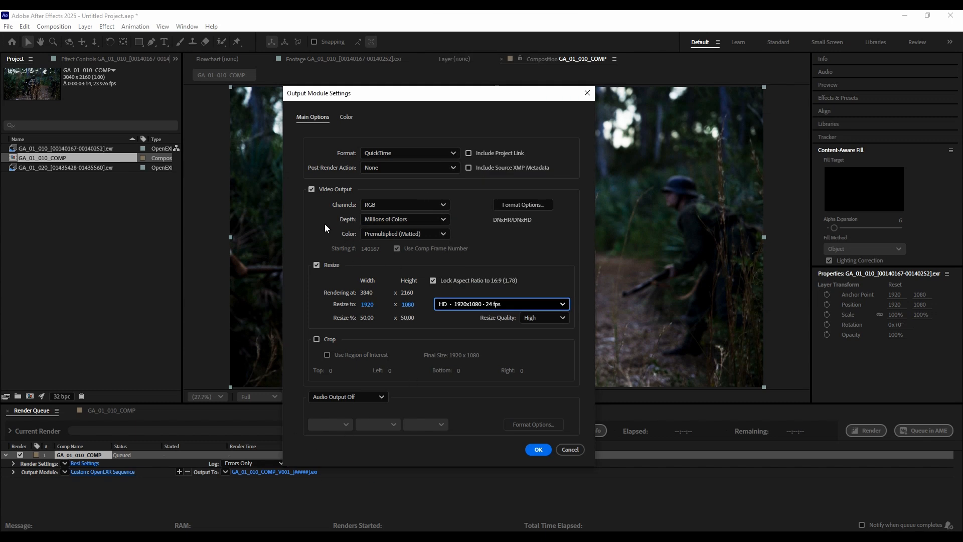
Step: Disable Preserve RGB, set the output color space to Output/Output - Rec.709, and apply the output module settings
{"action": "left_click", "coordinate": [347, 117]}
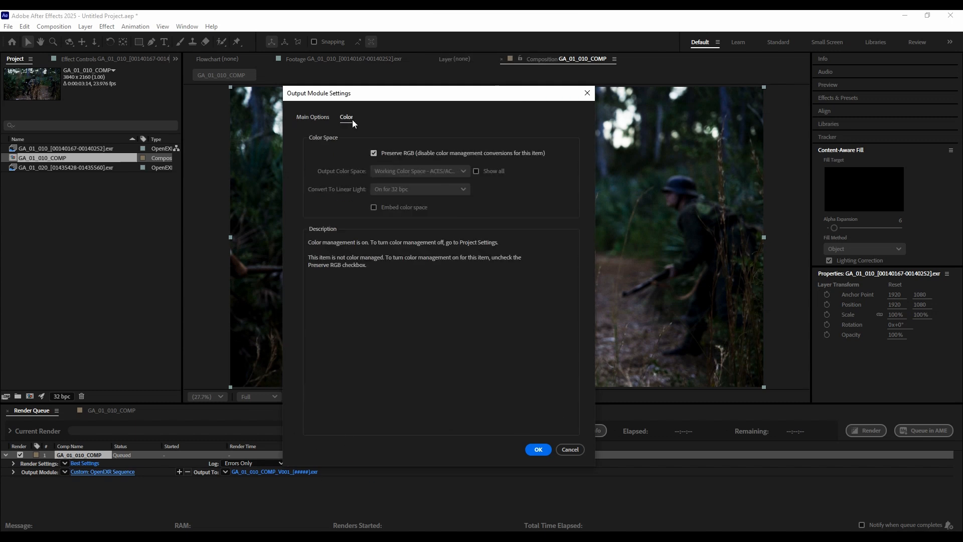
{"action": "left_click", "coordinate": [373, 153]}
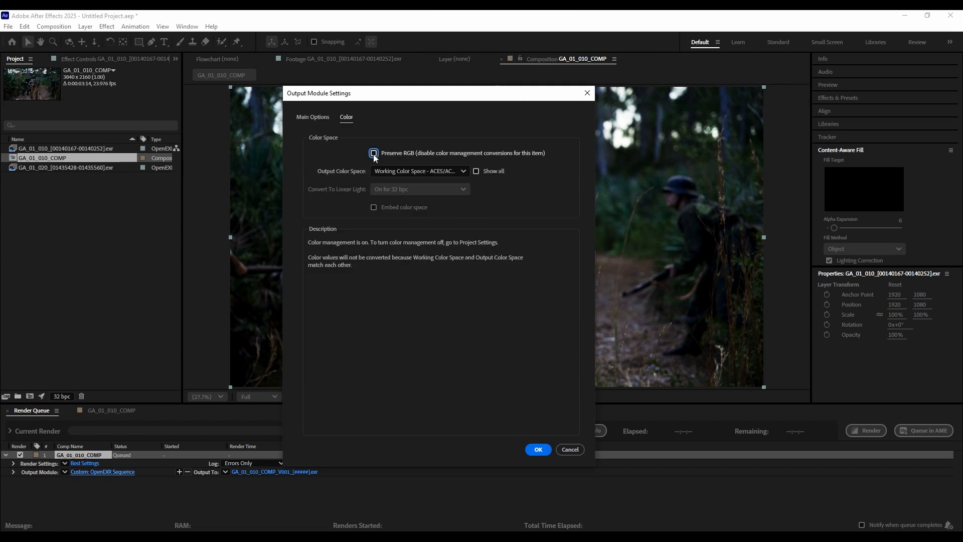
{"action": "left_click", "coordinate": [406, 171]}
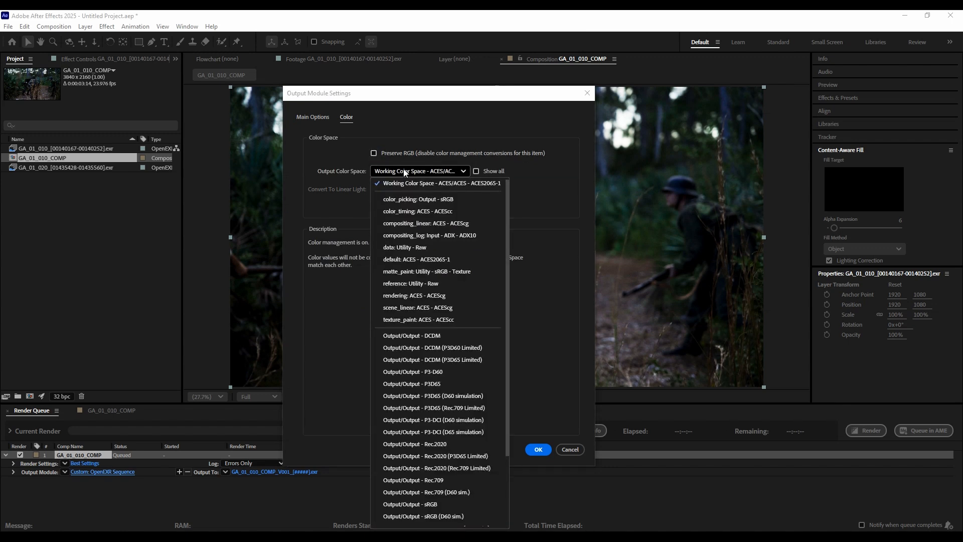
{"action": "scroll", "coordinate": [430, 311], "scroll_direction": "down", "scroll_amount": 1}
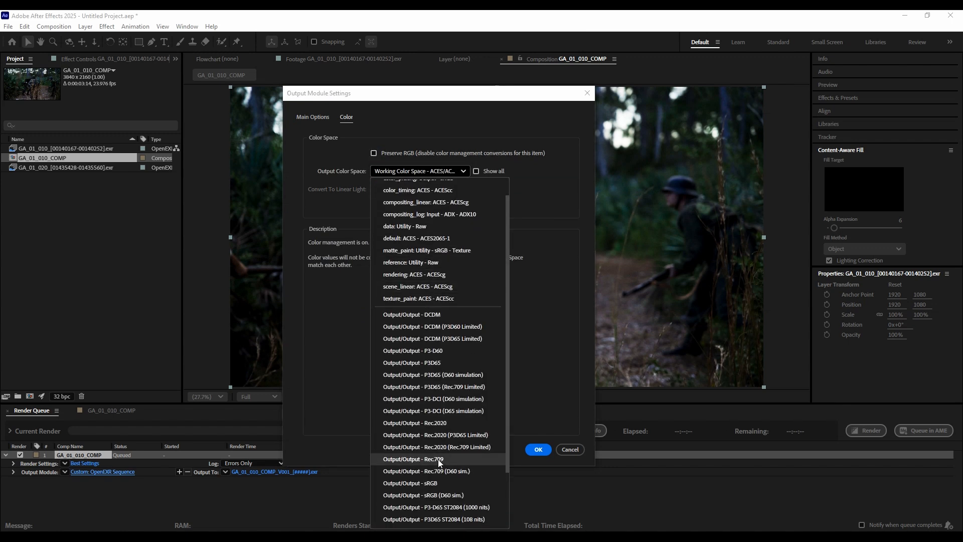
{"action": "left_click", "coordinate": [438, 459]}
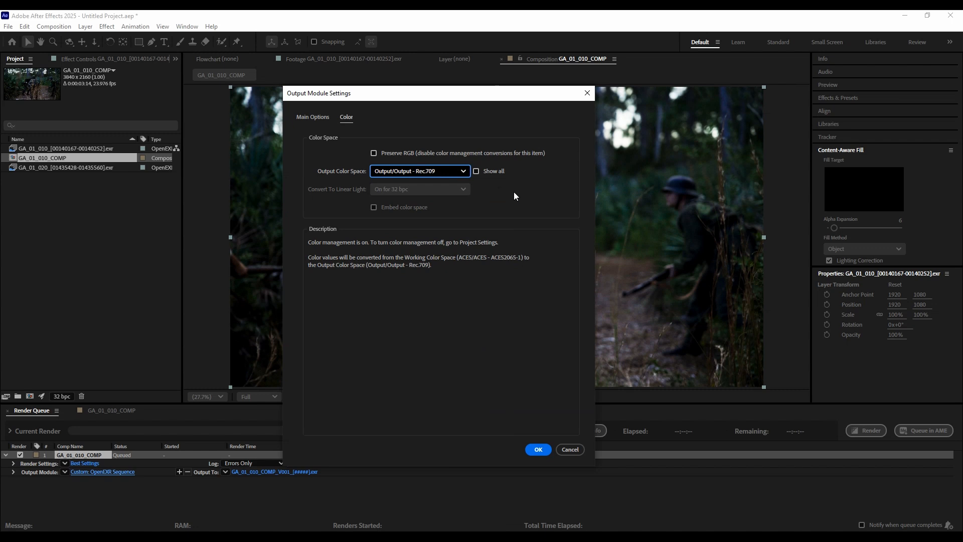
{"action": "left_click", "coordinate": [537, 450]}
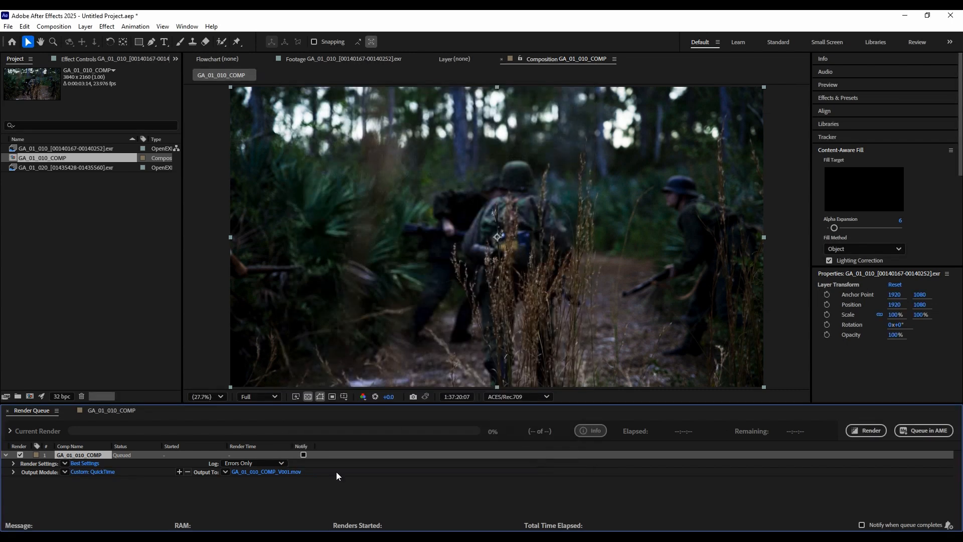
Step: Save the render destination as GA_01_010_COMP_V001.mov and render the queued composition
{"action": "left_click", "coordinate": [265, 472]}
{"action": "left_click", "coordinate": [549, 360]}
{"action": "left_click", "coordinate": [872, 431]}
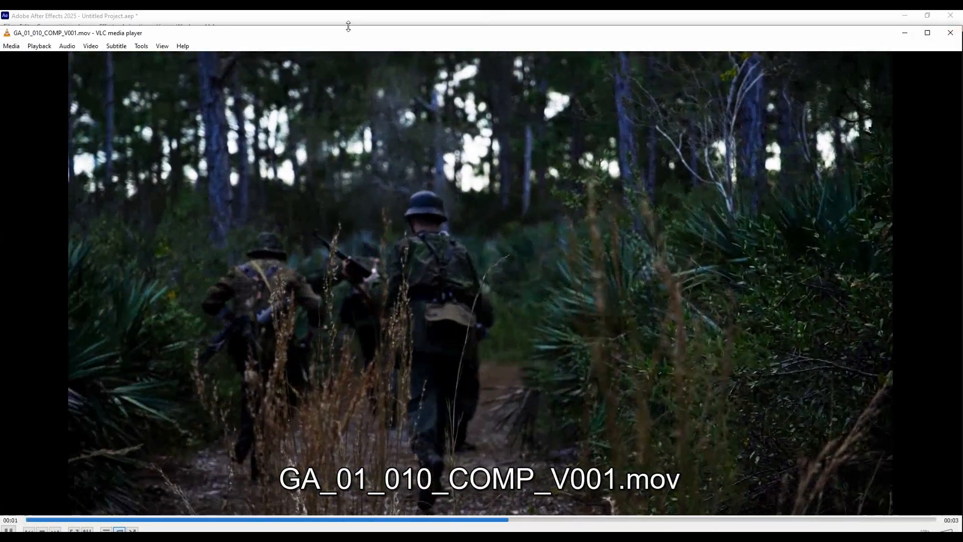
Step: Review the rendered GA_01_010_COMP_V001.mov in VLC media player, close it, and return to After Effects
{"action": "left_click_drag", "start_coordinate": [348, 26], "coordinate": [349, 151]}
{"action": "left_click_drag", "start_coordinate": [443, 161], "coordinate": [631, 48]}
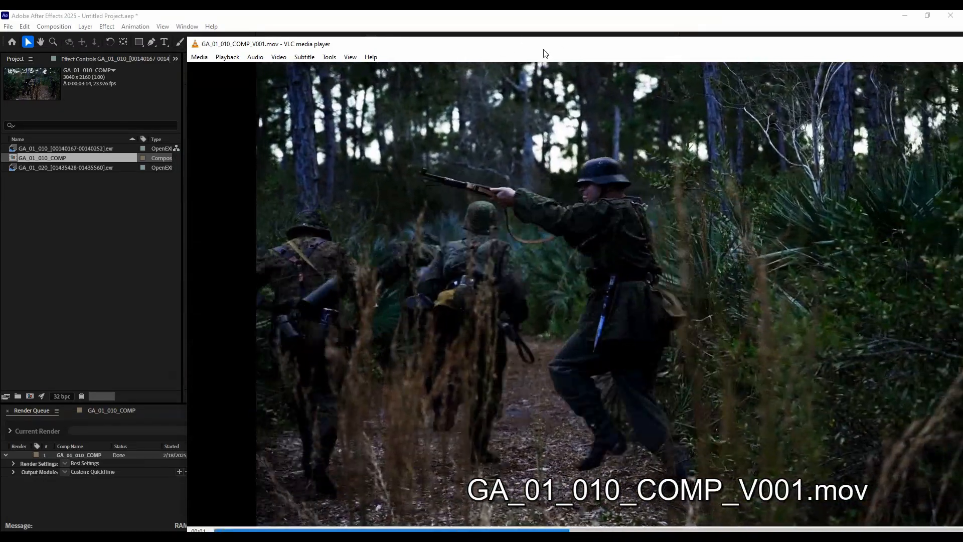
{"action": "left_click_drag", "start_coordinate": [544, 52], "coordinate": [329, 49]}
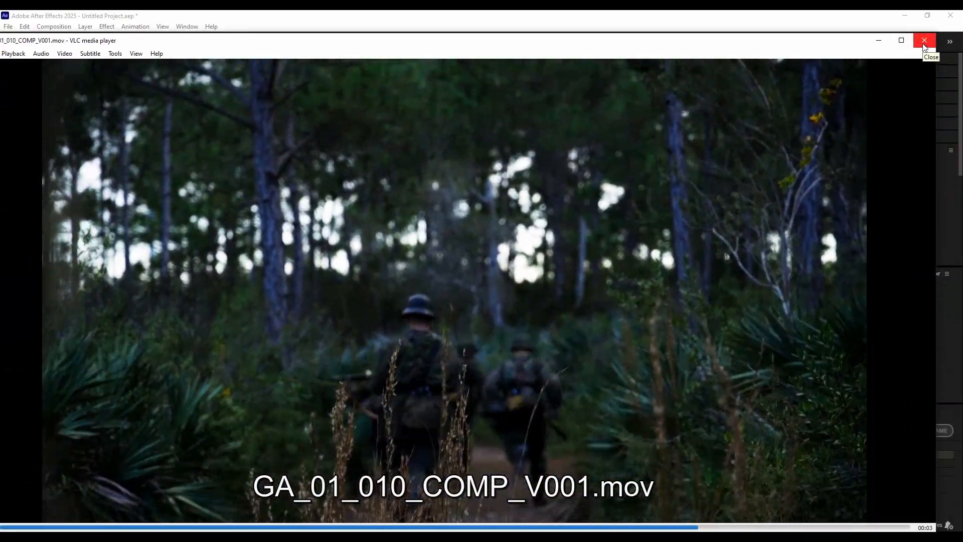
{"action": "left_click", "coordinate": [924, 44]}
{"action": "left_click", "coordinate": [435, 208]}
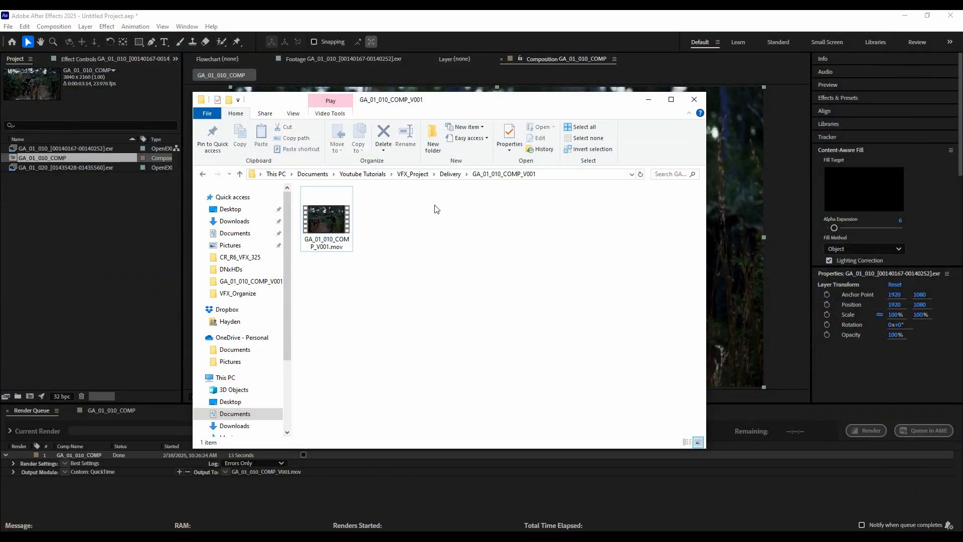
{"action": "left_click", "coordinate": [416, 23]}
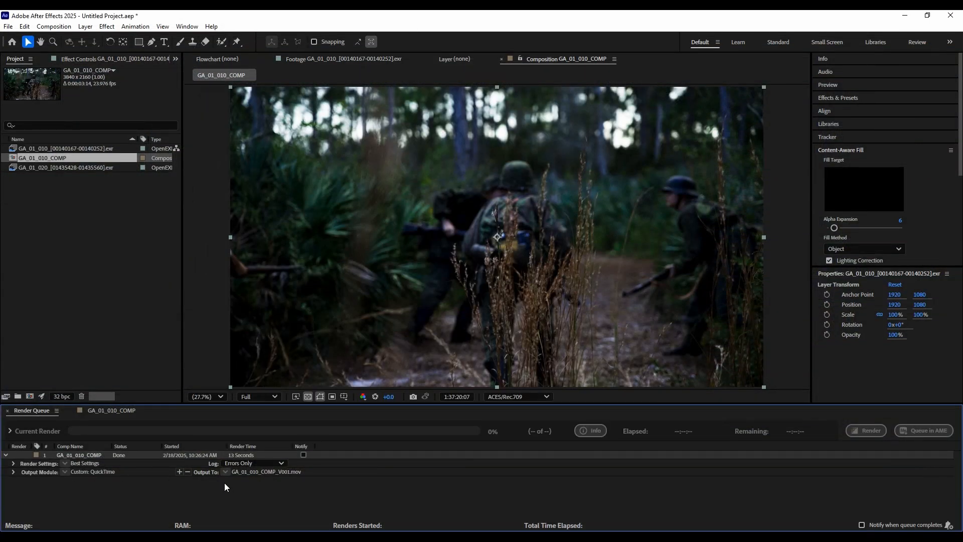
Step: Create an adjustment layer above the EXR plate in the GA_01_010_COMP timeline
{"action": "left_click", "coordinate": [411, 357]}
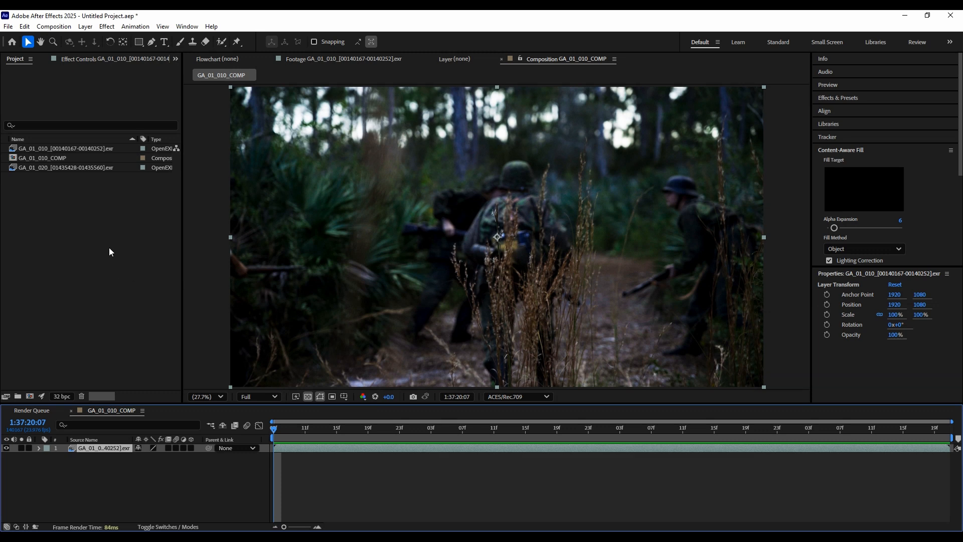
{"action": "left_click", "coordinate": [120, 486]}
{"action": "left_click", "coordinate": [85, 26]}
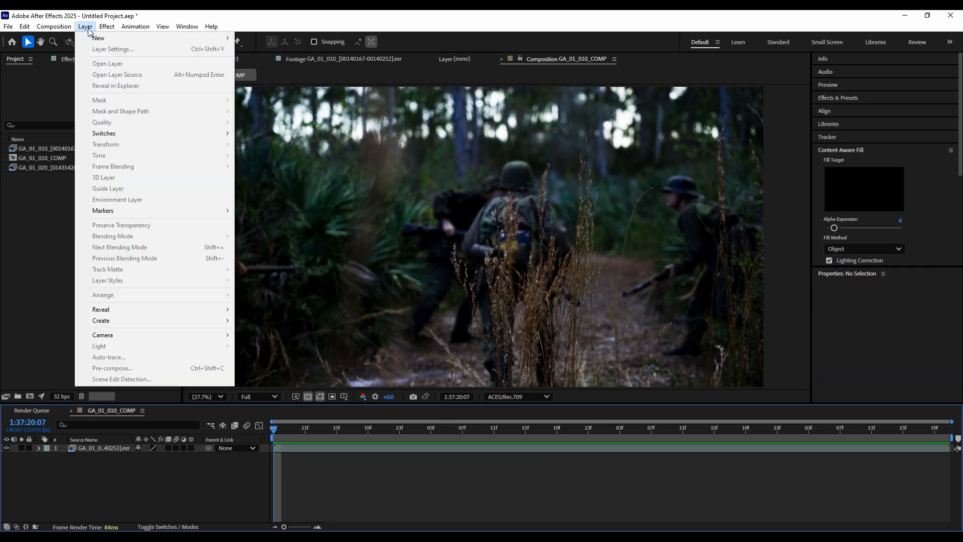
{"action": "mouse_move", "coordinate": [95, 40]}
{"action": "left_click", "coordinate": [269, 104]}
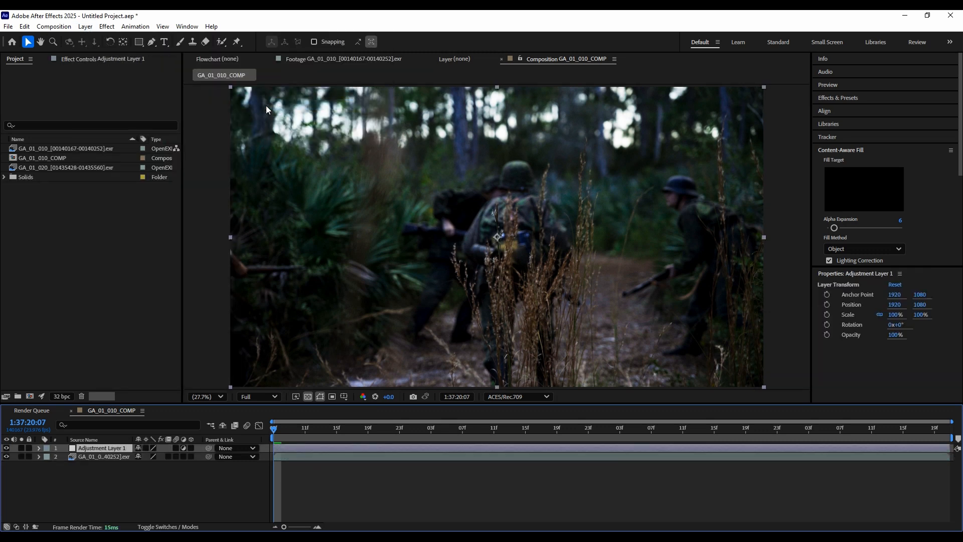
Step: Find the OCIO Color Space Transform effect by searching for "color sp" and apply it to the adjustment layer
{"action": "left_click", "coordinate": [850, 98]}
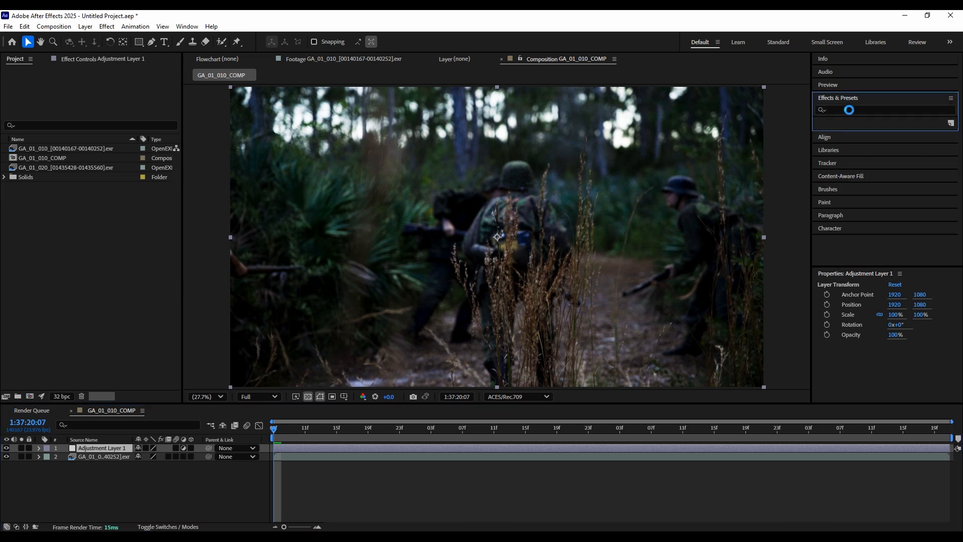
{"action": "left_click", "coordinate": [849, 110]}
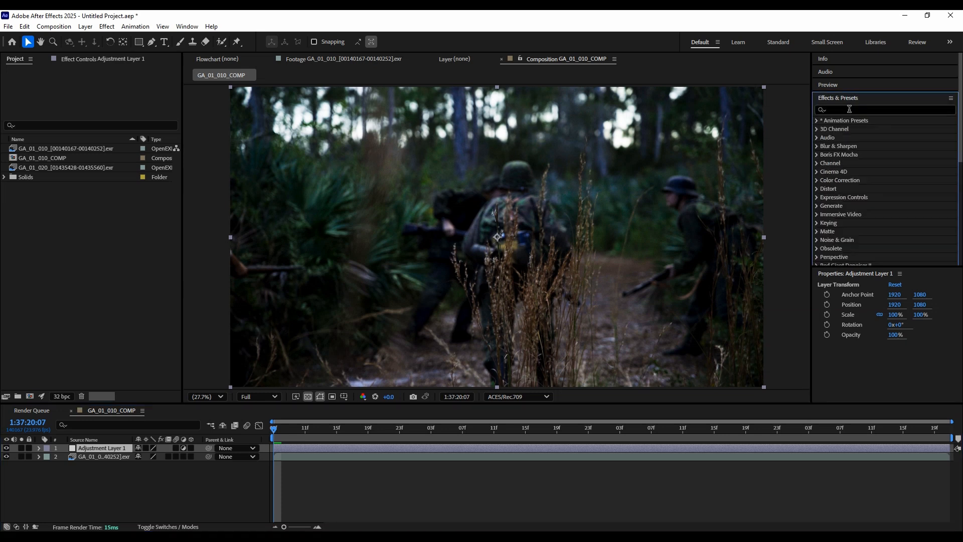
{"action": "type", "text": "color sp"}
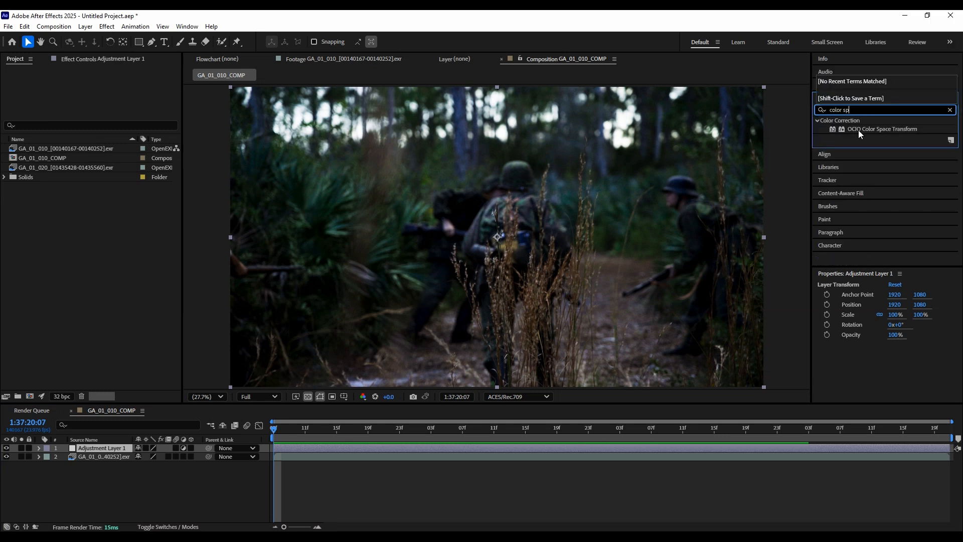
{"action": "left_click_drag", "start_coordinate": [855, 131], "coordinate": [110, 448]}
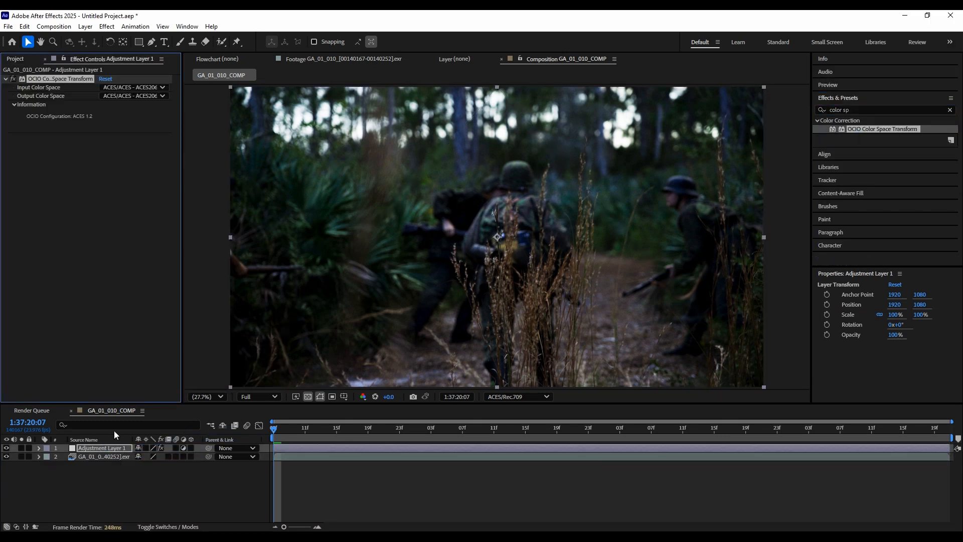
Step: Set the project's working color space to None and the composition viewer's display color space to None
{"action": "left_click", "coordinate": [363, 397]}
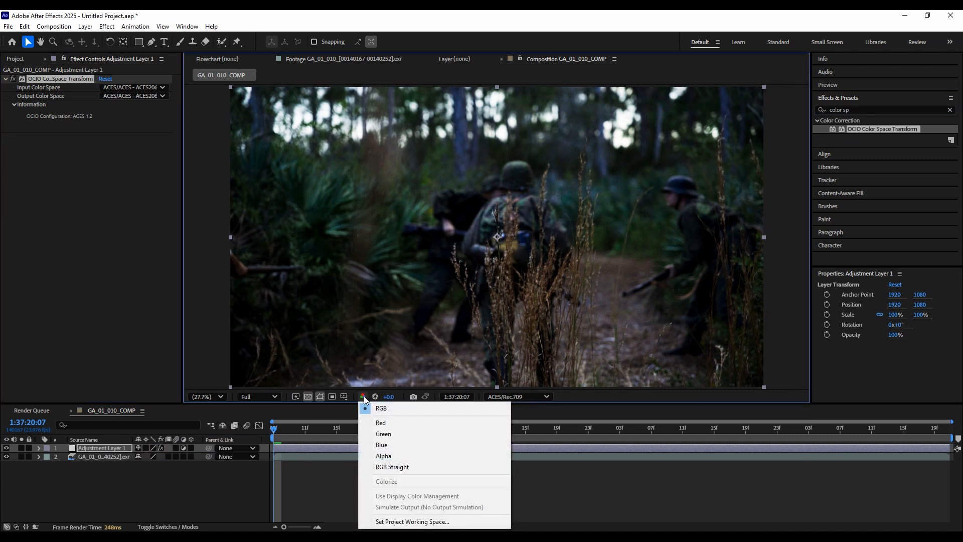
{"action": "left_click", "coordinate": [391, 522]}
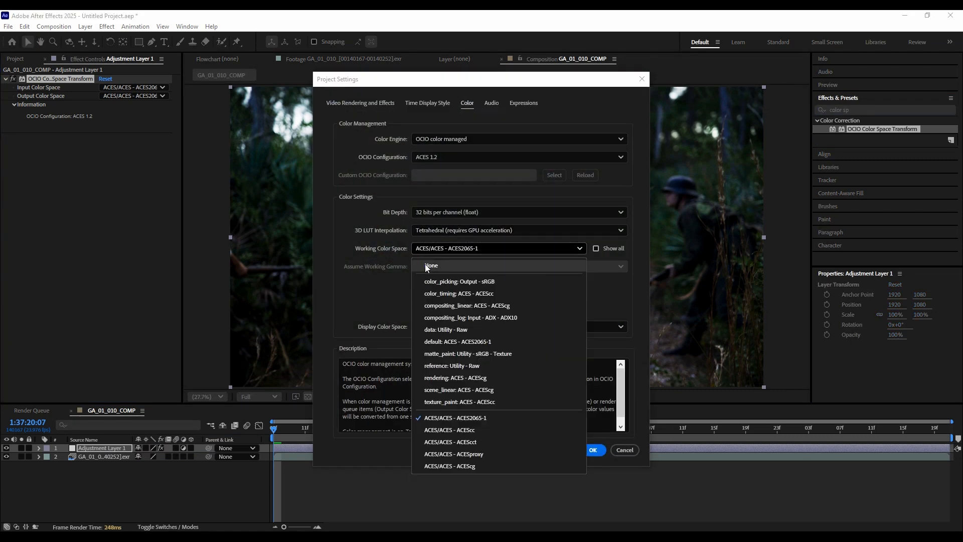
{"action": "left_click", "coordinate": [430, 266]}
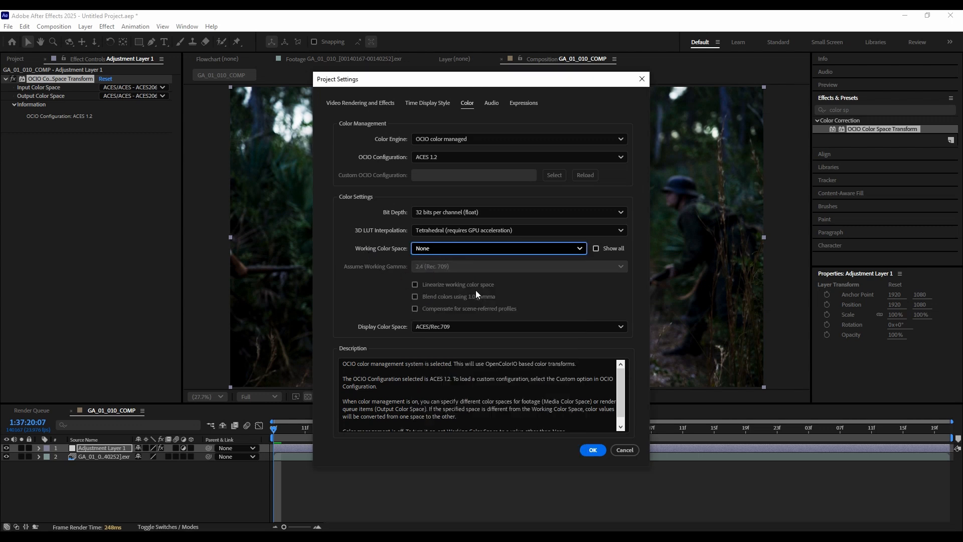
{"action": "left_click", "coordinate": [592, 449]}
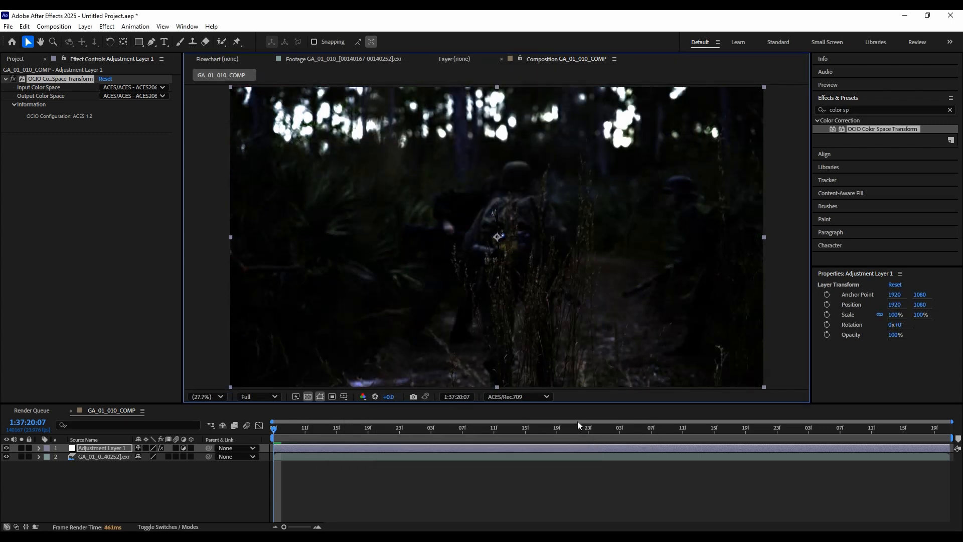
{"action": "left_click", "coordinate": [545, 396]}
{"action": "left_click", "coordinate": [522, 67]}
Step: Set the OCIO Color Space Transform's output color space to Output - Rec.709
{"action": "left_click_drag", "start_coordinate": [183, 92], "coordinate": [229, 92]}
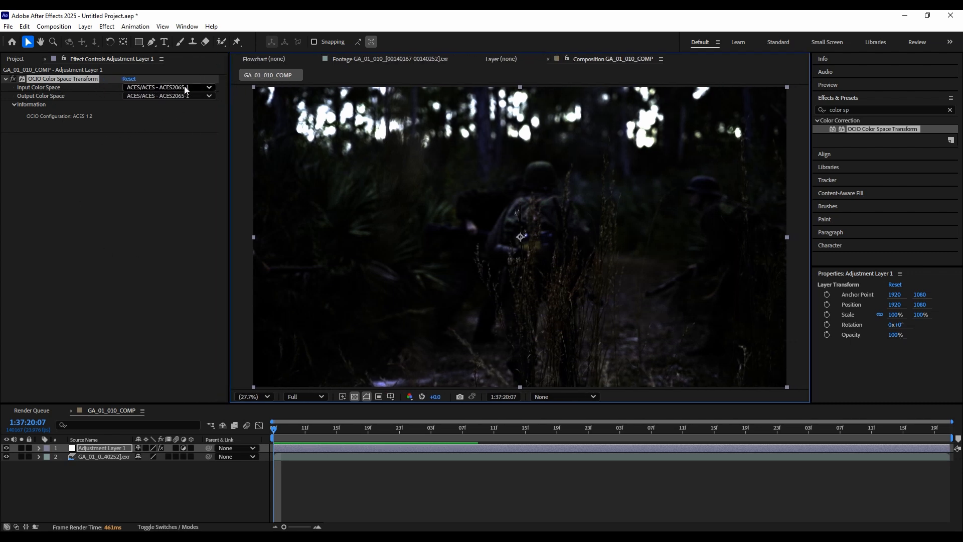
{"action": "left_click", "coordinate": [163, 96]}
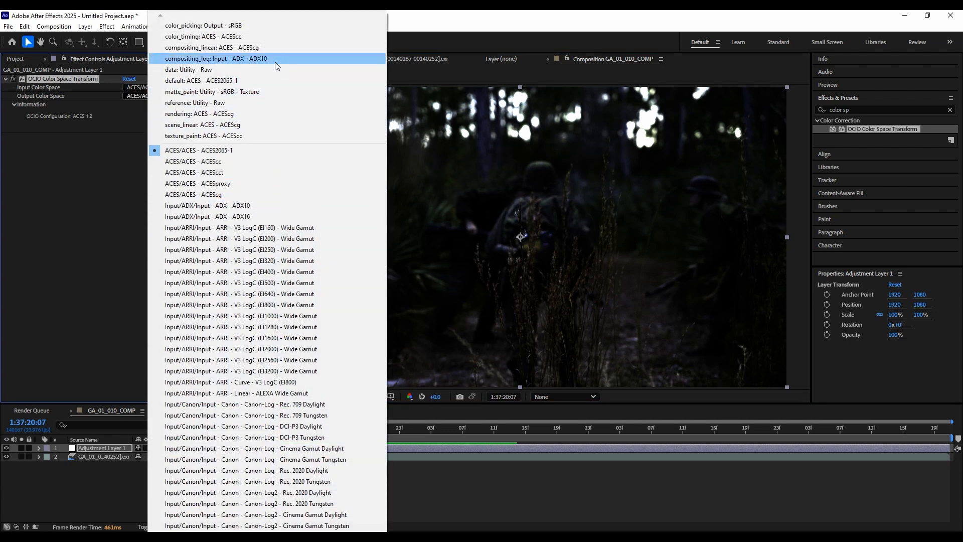
{"action": "scroll", "coordinate": [234, 518], "scroll_direction": "down", "scroll_amount": 20}
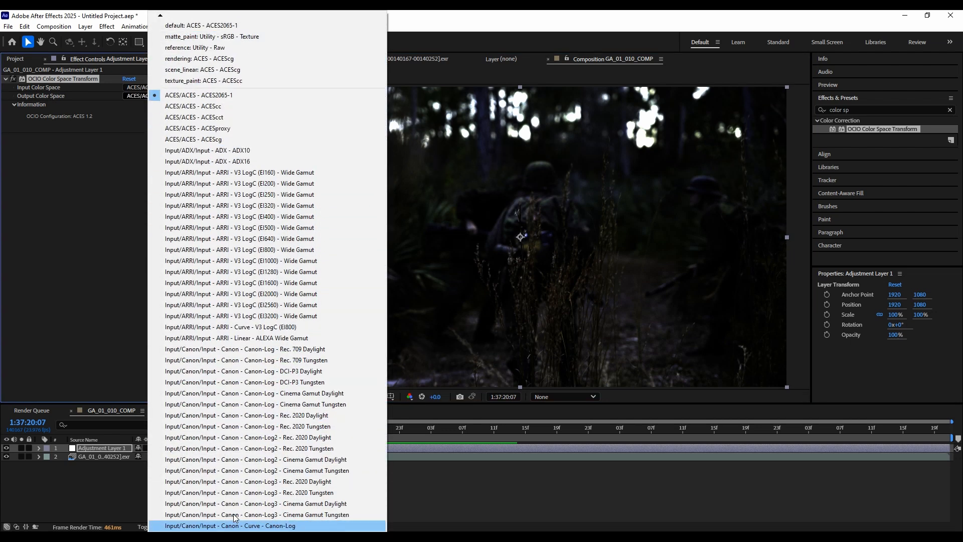
{"action": "scroll", "coordinate": [234, 518], "scroll_direction": "down", "scroll_amount": 10}
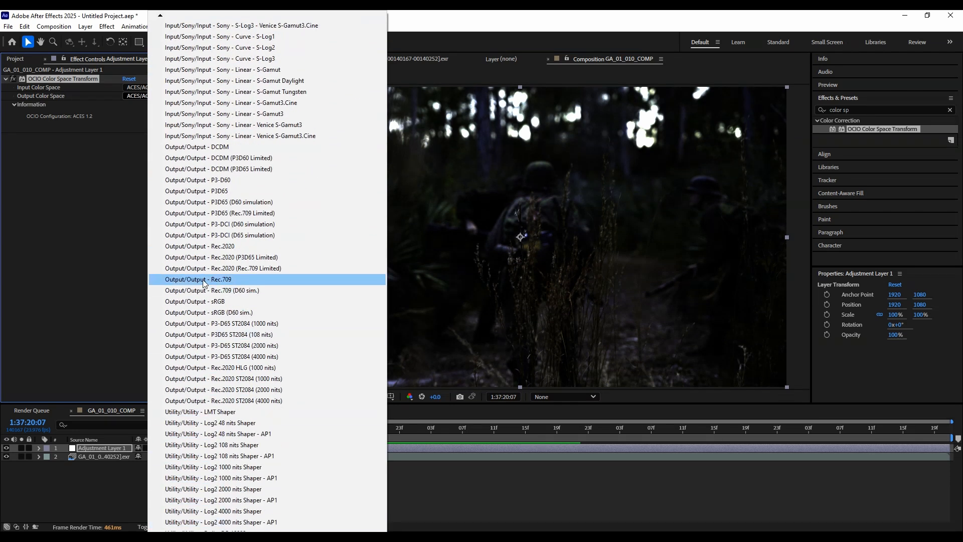
{"action": "left_click", "coordinate": [203, 280]}
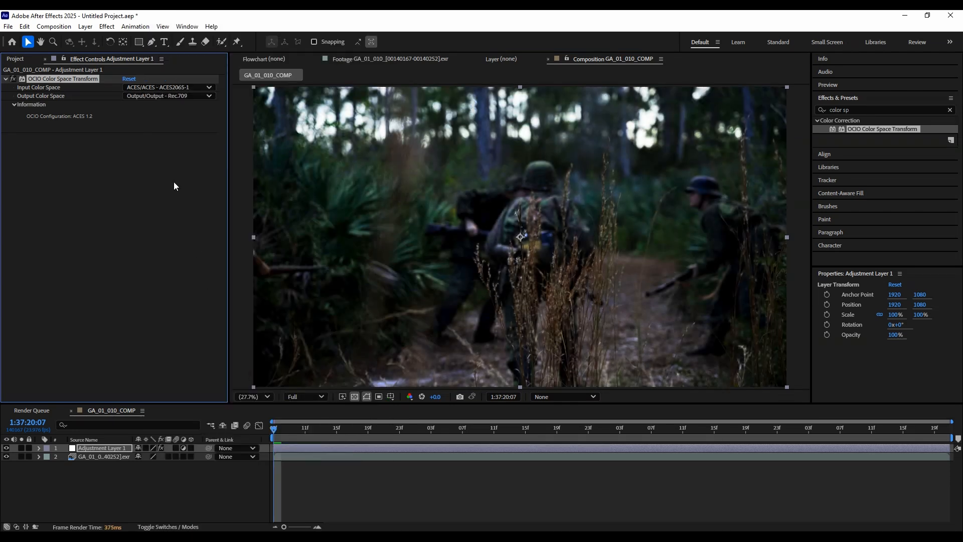
Step: Compare the plate with the adjustment layer hidden and shown
{"action": "left_click", "coordinate": [6, 448]}
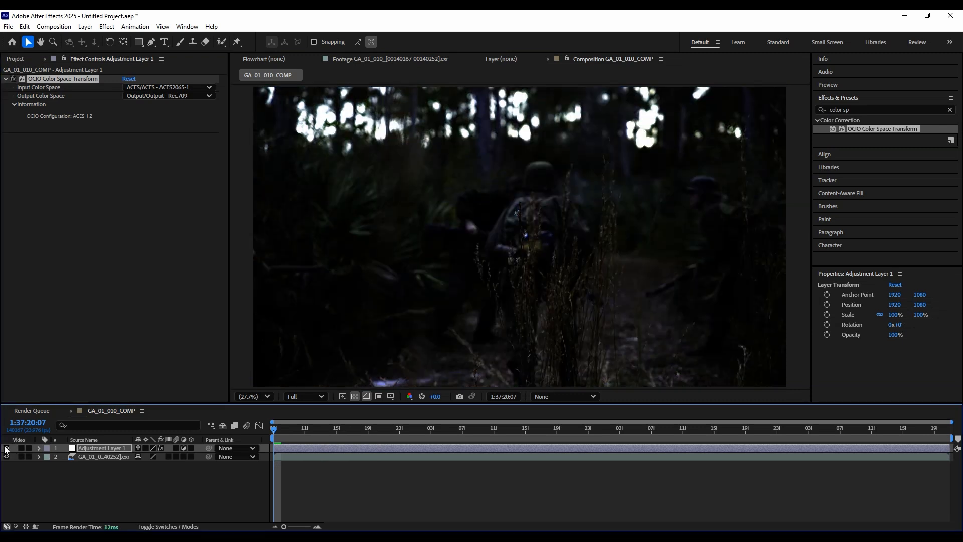
{"action": "left_click", "coordinate": [6, 448]}
{"action": "left_click", "coordinate": [96, 449]}
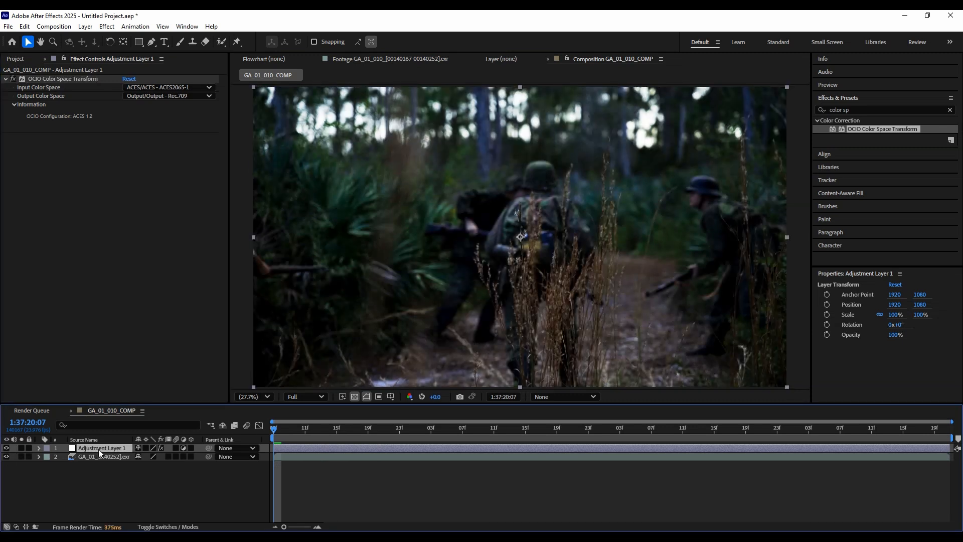
Step: Add GA_01_010_COMP to the render queue and try the Preserve RGB option in its output module's color settings, cancelling the dialog
{"action": "left_click", "coordinate": [53, 26]}
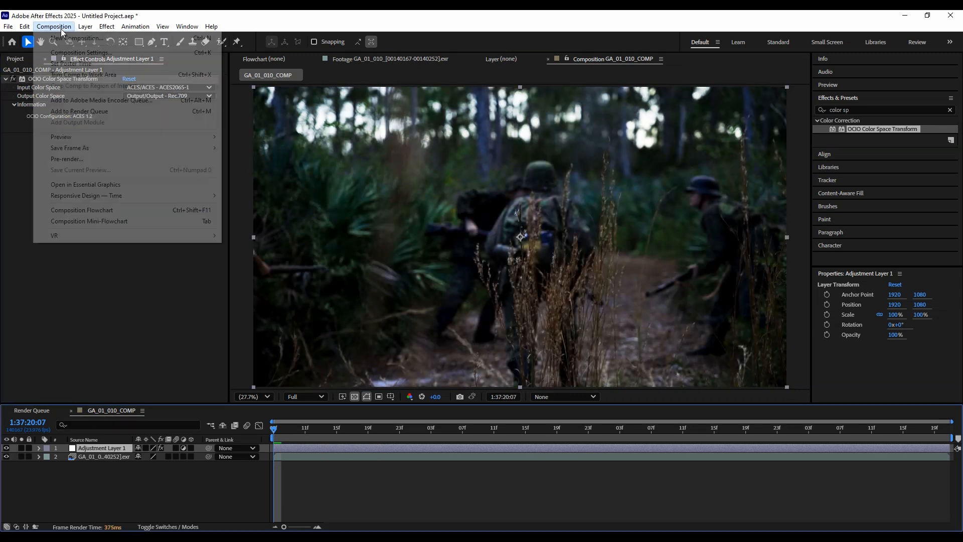
{"action": "left_click", "coordinate": [68, 110]}
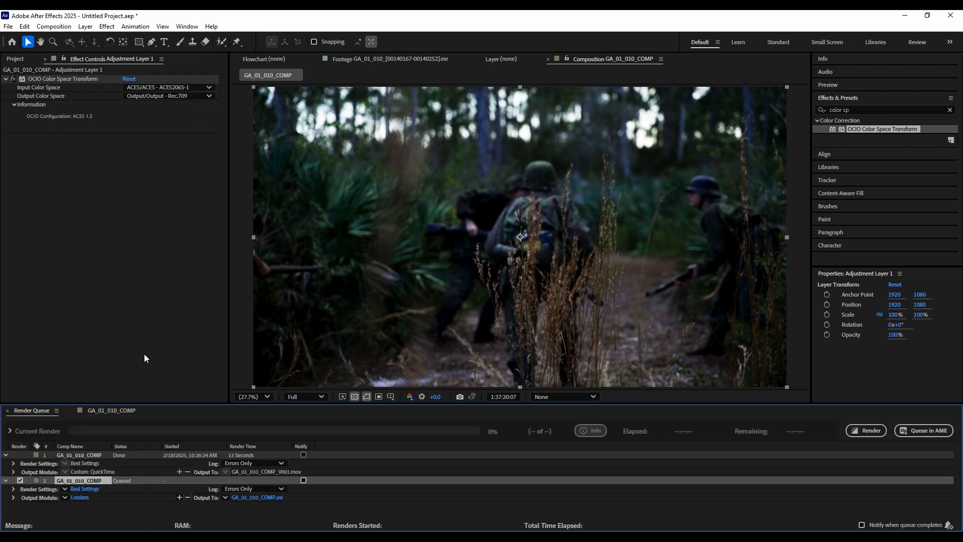
{"action": "left_click", "coordinate": [81, 498]}
{"action": "left_click", "coordinate": [388, 110]}
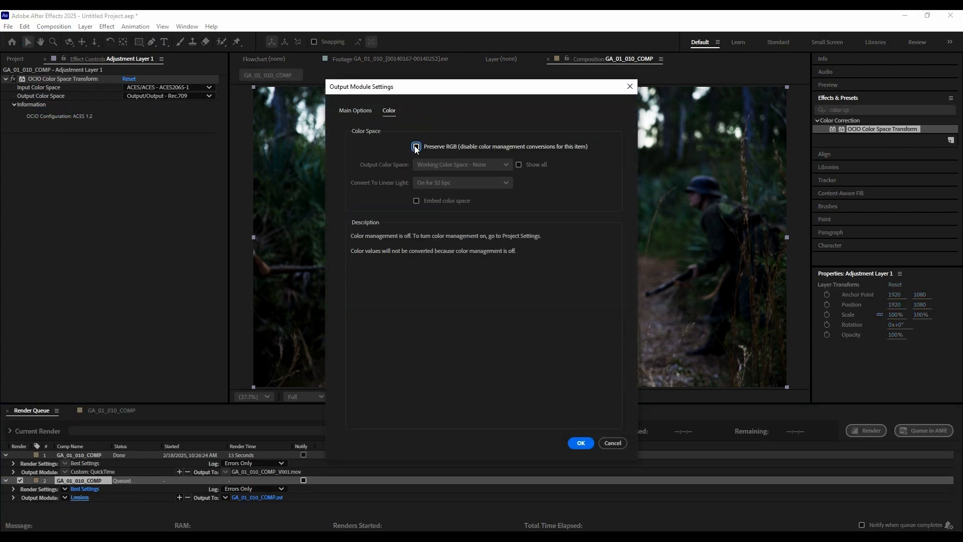
{"action": "left_click", "coordinate": [416, 146]}
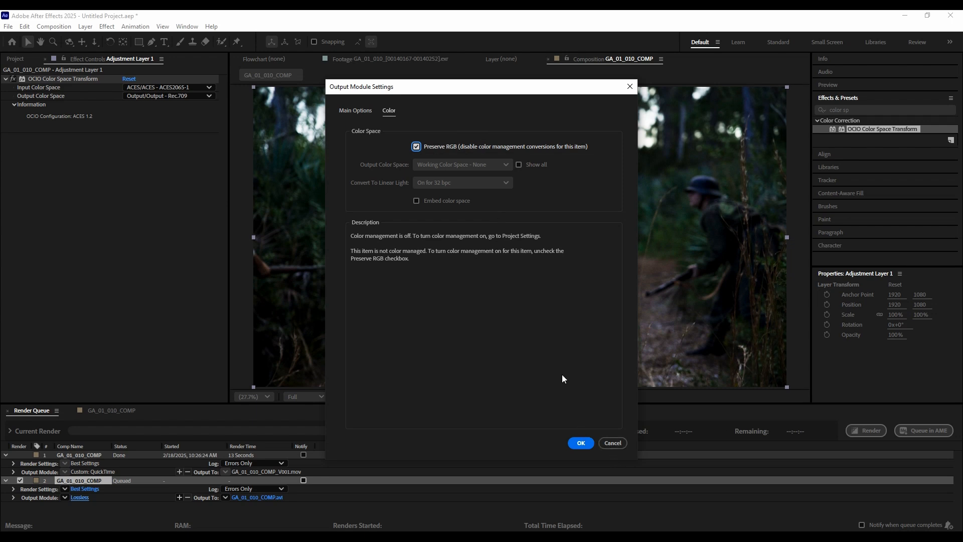
{"action": "left_click", "coordinate": [617, 442]}
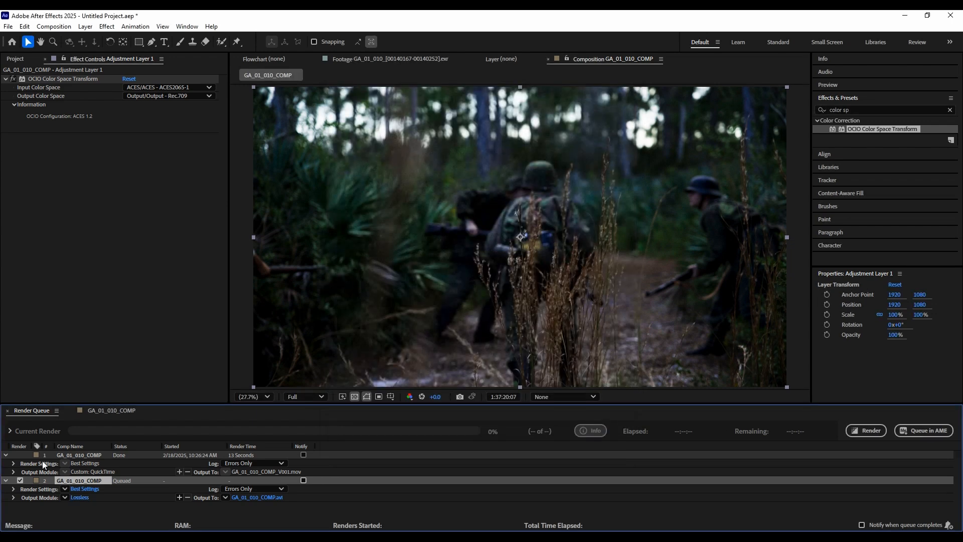
Step: Return to the GA_01_010_COMP timeline and hide the adjustment layer above the EXR plate
{"action": "left_click", "coordinate": [102, 411]}
{"action": "left_click", "coordinate": [144, 483]}
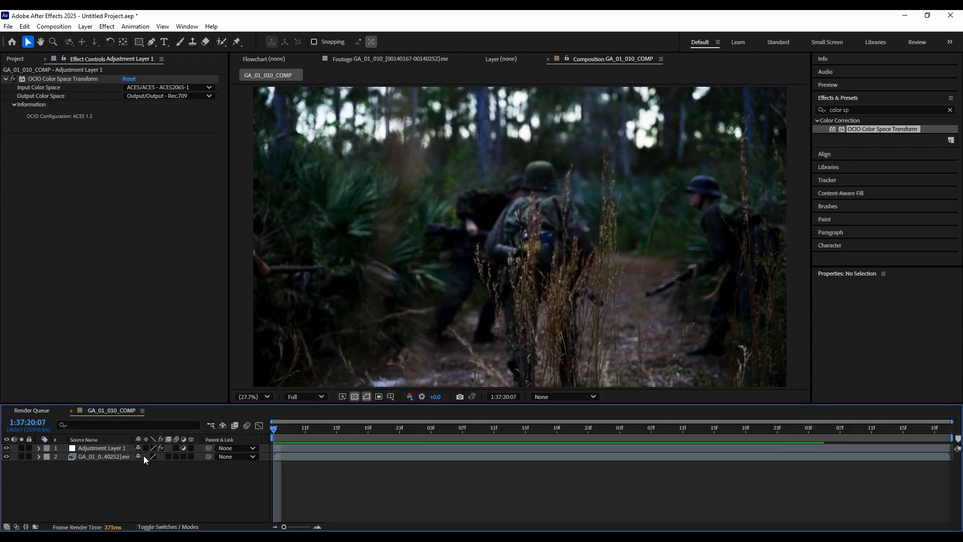
{"action": "left_click", "coordinate": [114, 449]}
{"action": "left_click", "coordinate": [110, 457]}
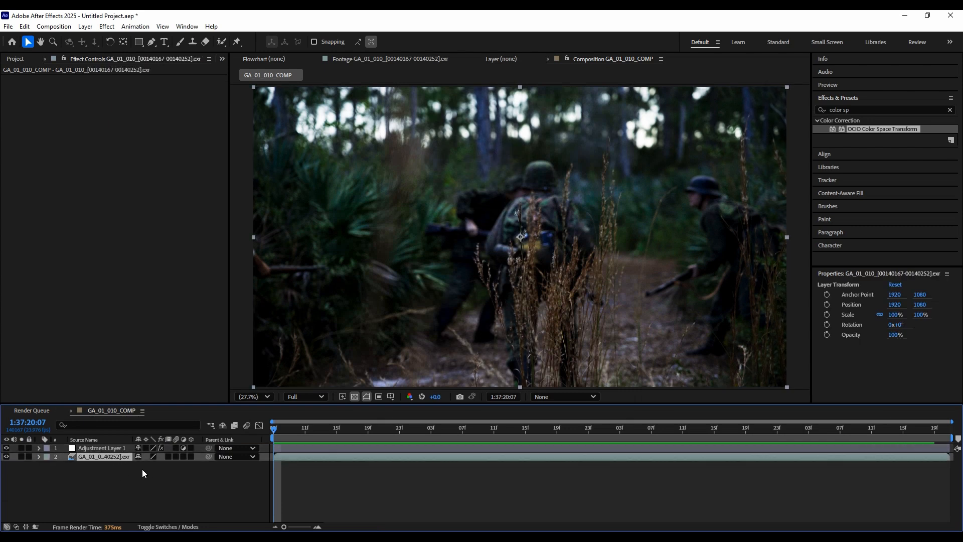
{"action": "left_click", "coordinate": [6, 448]}
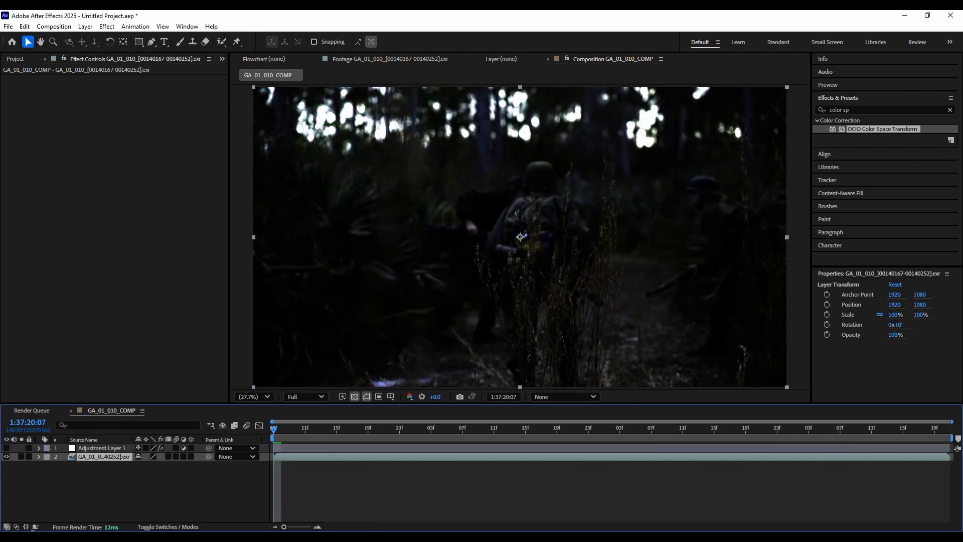
{"action": "left_click", "coordinate": [97, 448]}
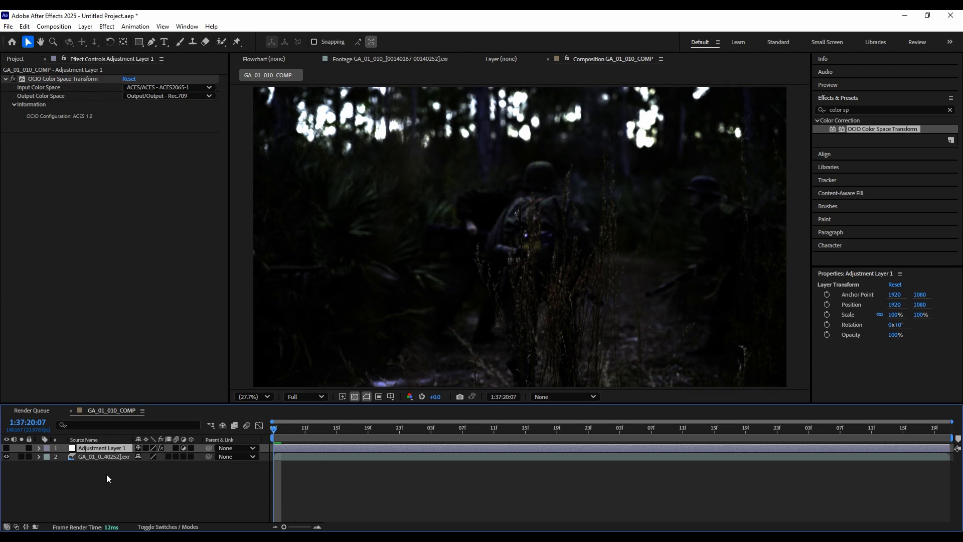
Step: Create a yellow solid with color FFCD00 above the EXR plate
{"action": "left_click", "coordinate": [81, 456]}
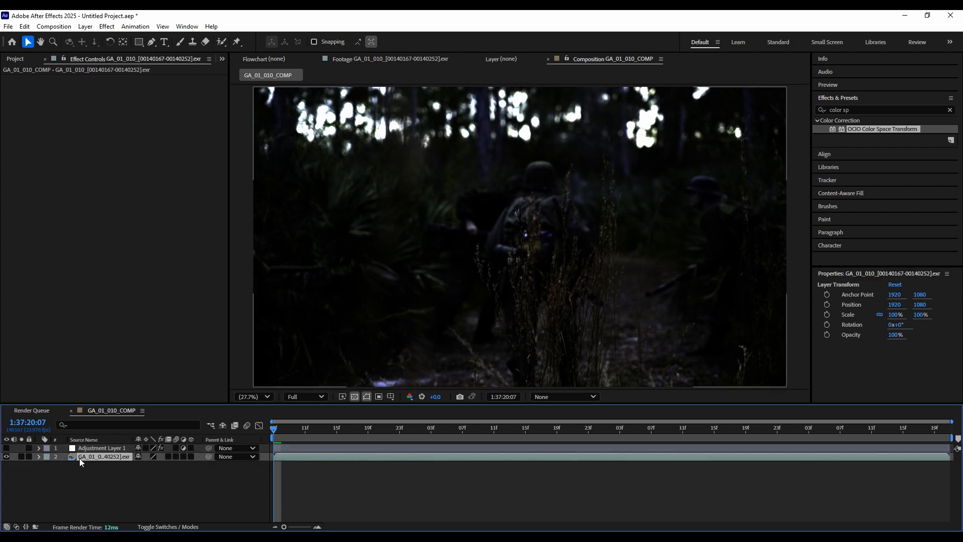
{"action": "left_click", "coordinate": [85, 27]}
{"action": "mouse_move", "coordinate": [100, 38]}
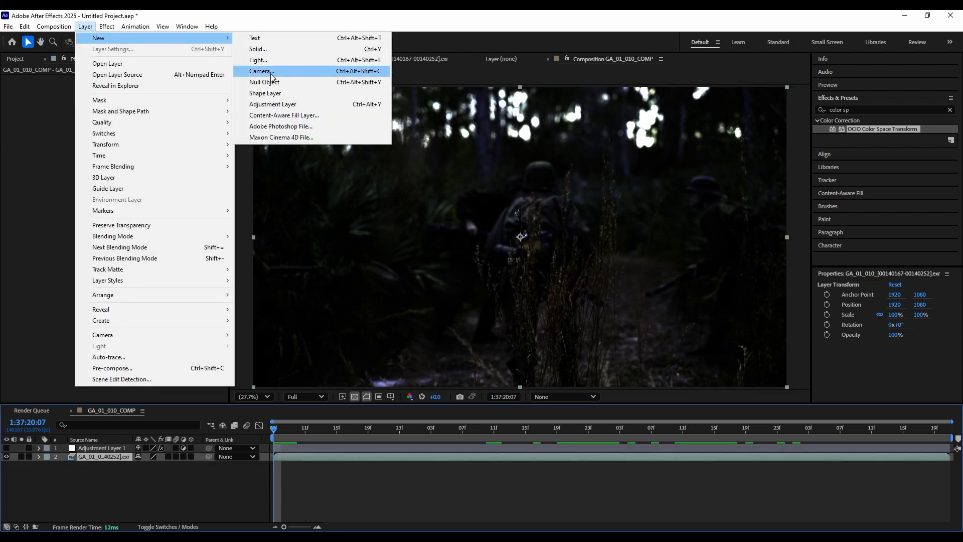
{"action": "left_click", "coordinate": [258, 49]}
{"action": "left_click", "coordinate": [468, 346]}
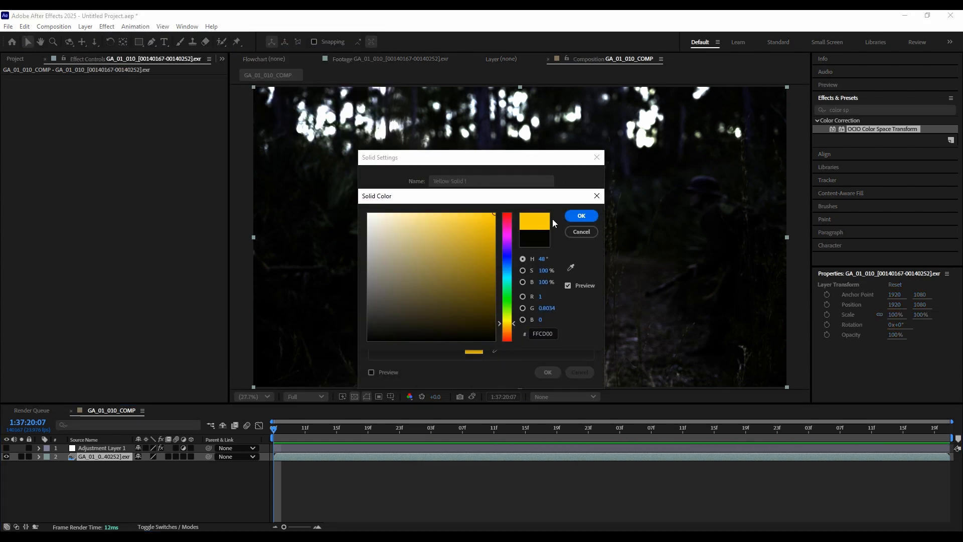
{"action": "left_click", "coordinate": [577, 215]}
{"action": "left_click", "coordinate": [546, 369]}
Step: Draw a closed freeform mask on the yellow solid over the middle of the frame and feather it to 126 pixels
{"action": "left_click", "coordinate": [659, 190]}
{"action": "left_click", "coordinate": [504, 152]}
{"action": "left_click", "coordinate": [456, 166]}
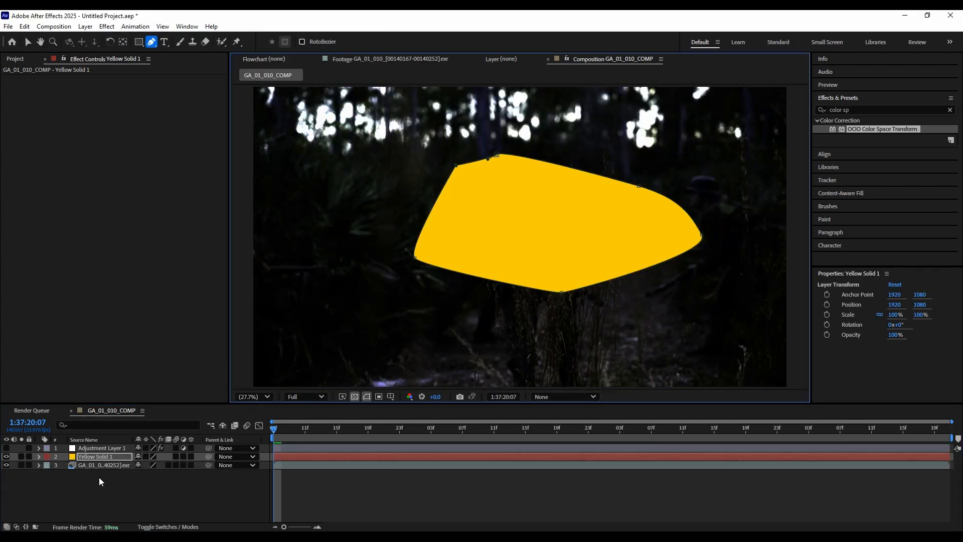
{"action": "key", "text": "f"}
{"action": "left_click_drag", "start_coordinate": [150, 473], "coordinate": [210, 468]}
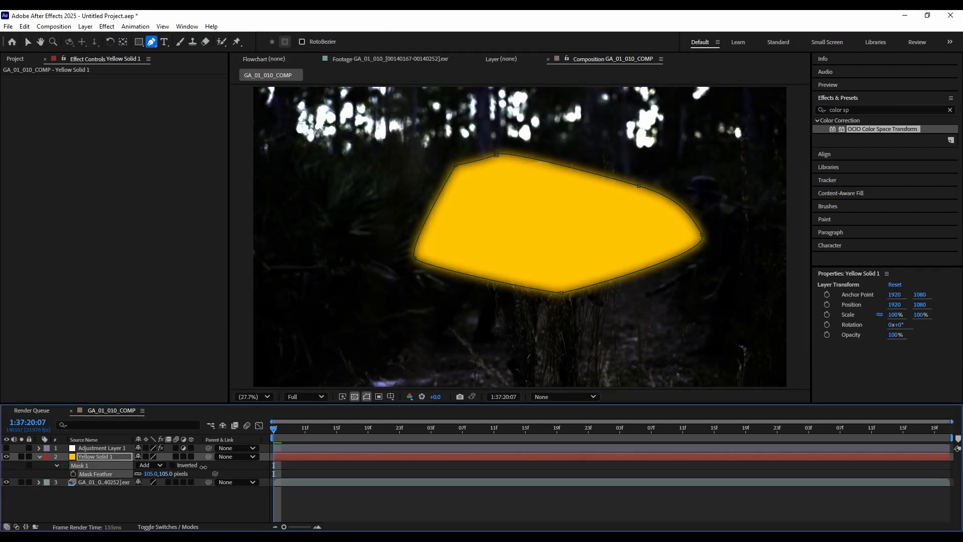
{"action": "left_click", "coordinate": [115, 498]}
{"action": "left_click", "coordinate": [95, 457]}
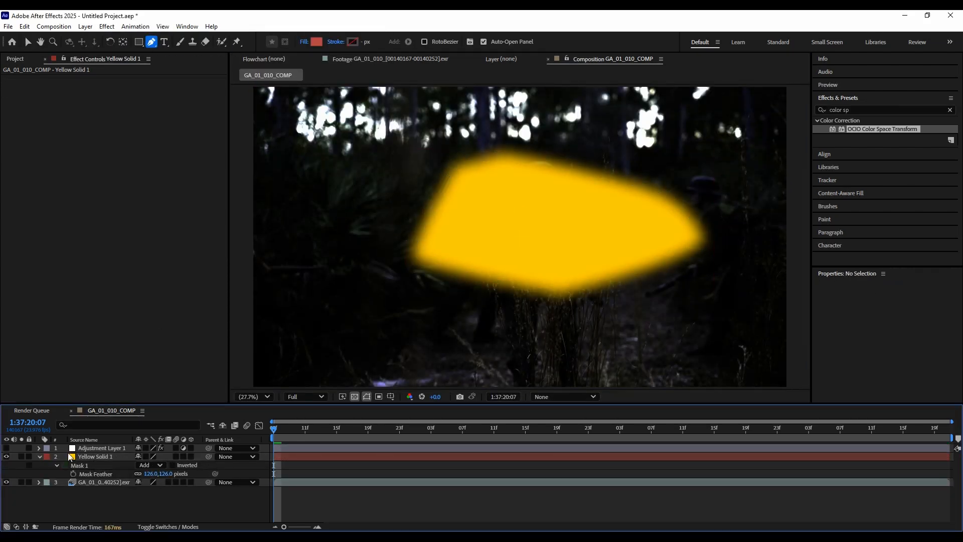
Step: Collapse the yellow solid's mask properties and turn the adjustment layer's visibility back on
{"action": "left_click", "coordinate": [39, 457]}
{"action": "left_click", "coordinate": [93, 448]}
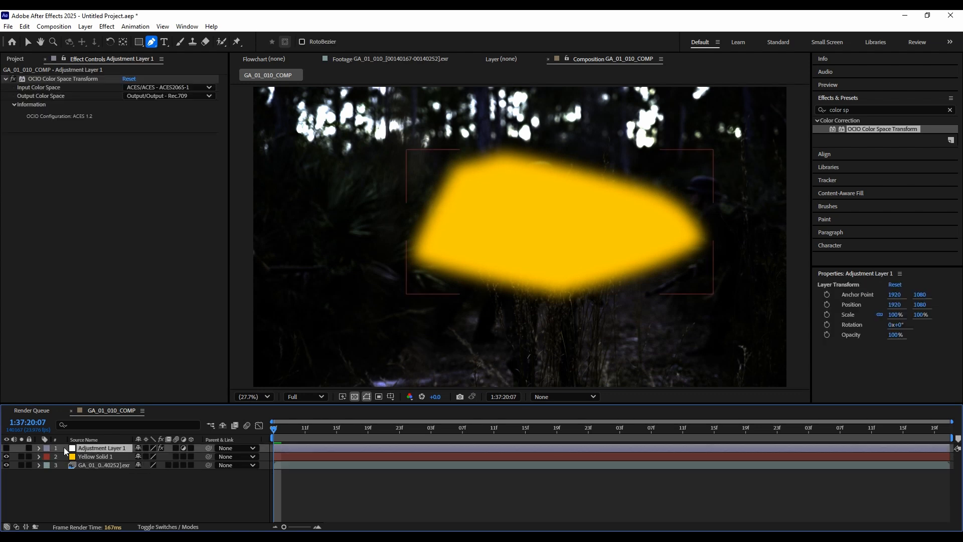
{"action": "left_click", "coordinate": [6, 448]}
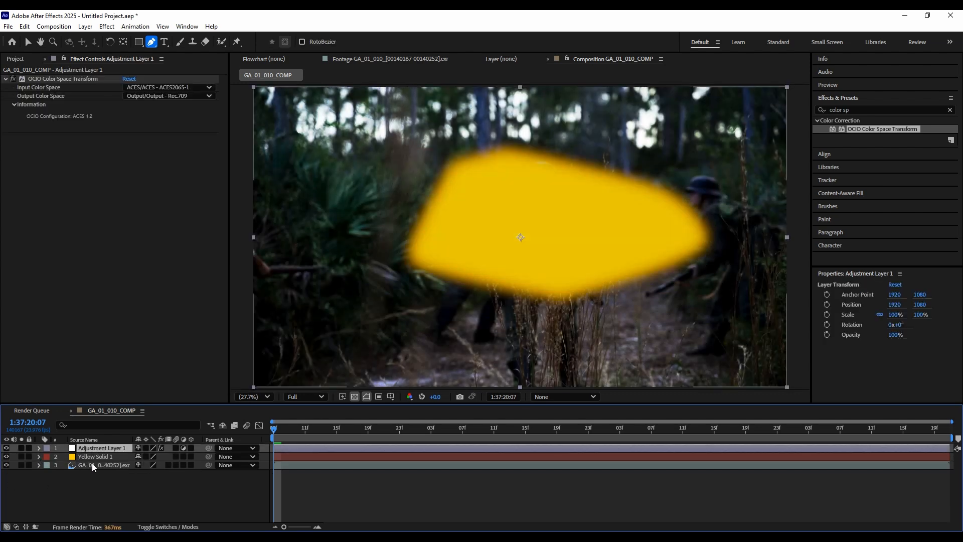
Step: Try the yellow solid above the adjustment layer in the stack, and move the adjustment layer back to the top
{"action": "left_click_drag", "start_coordinate": [92, 458], "coordinate": [93, 444]}
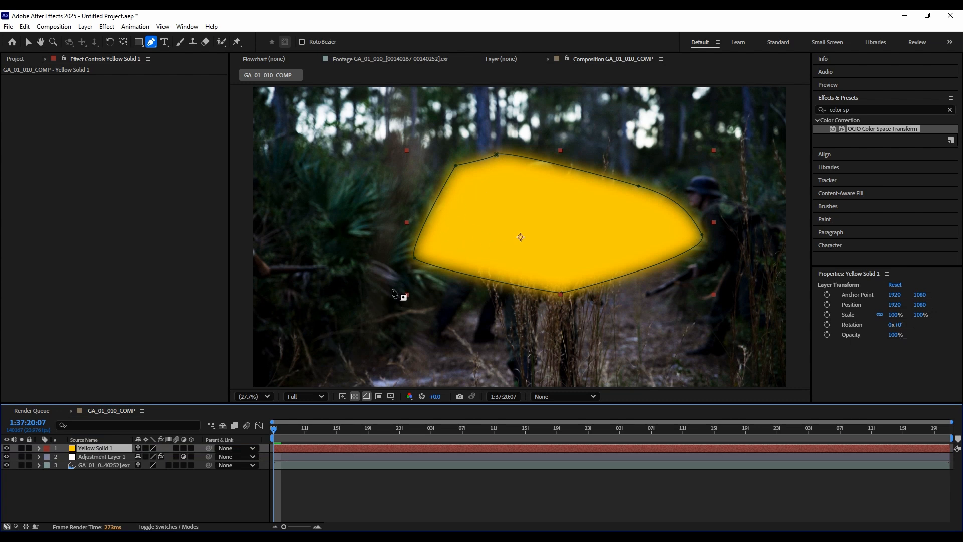
{"action": "key", "text": "v"}
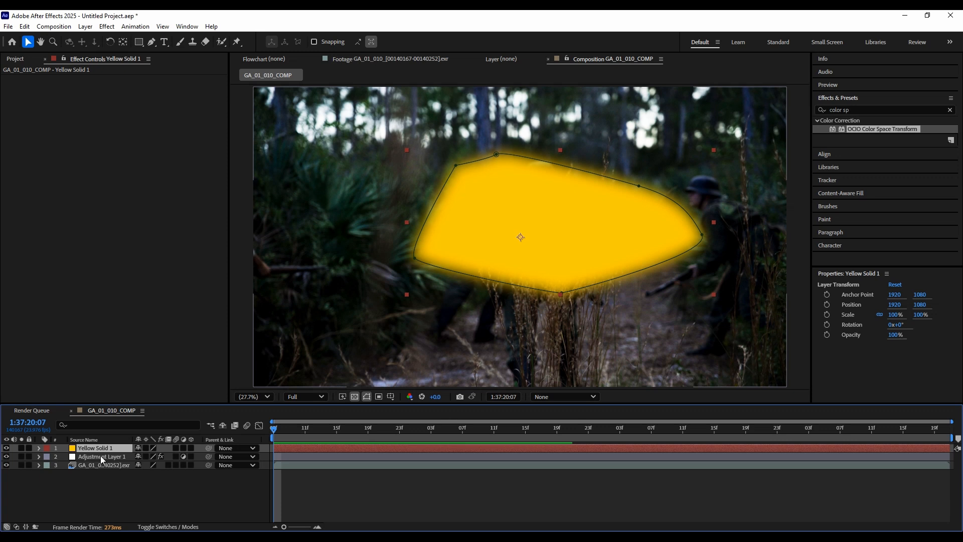
{"action": "left_click", "coordinate": [101, 456]}
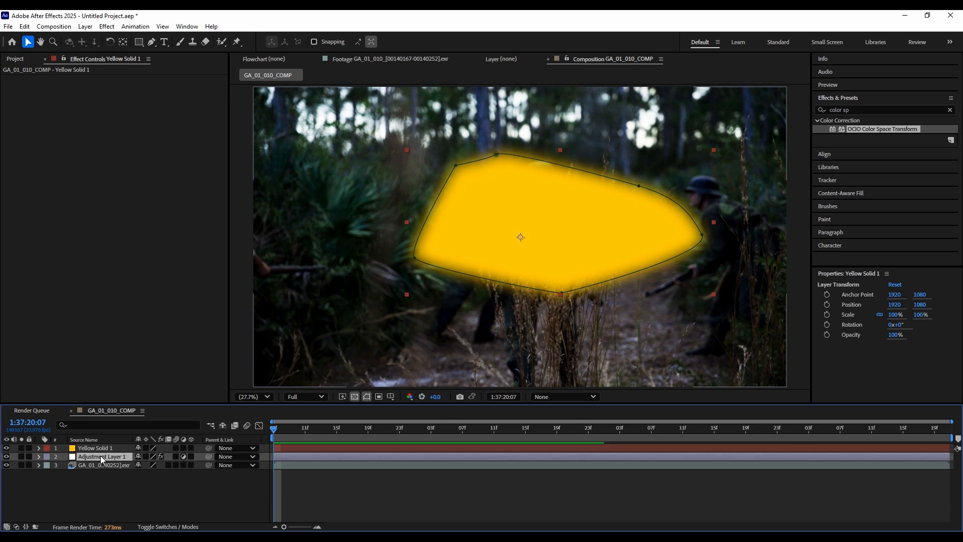
{"action": "left_click_drag", "start_coordinate": [101, 456], "coordinate": [88, 448]}
Step: Rename the adjustment layer as OCIO
{"action": "right_click", "coordinate": [87, 448]}
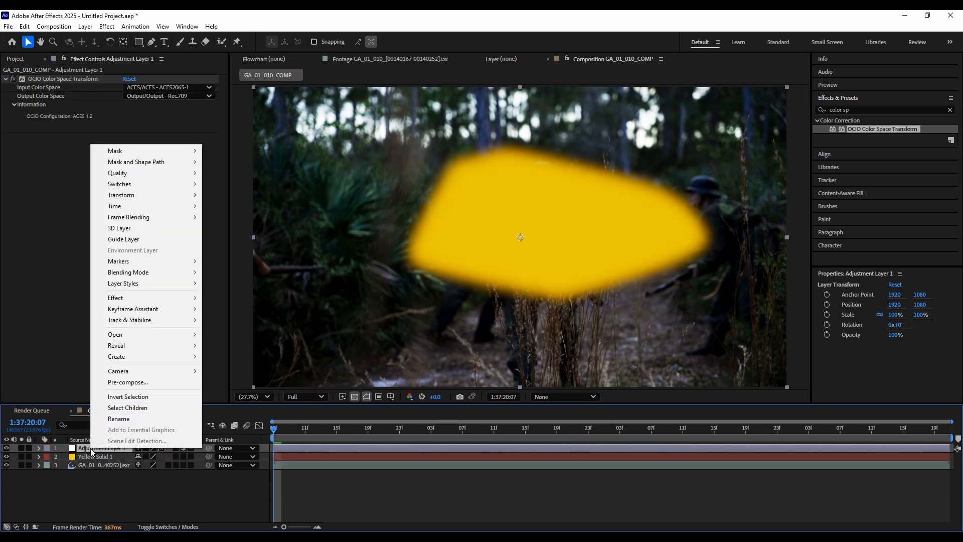
{"action": "left_click", "coordinate": [115, 444]}
{"action": "type", "text": "OCIO"}
{"action": "key", "text": "Return"}
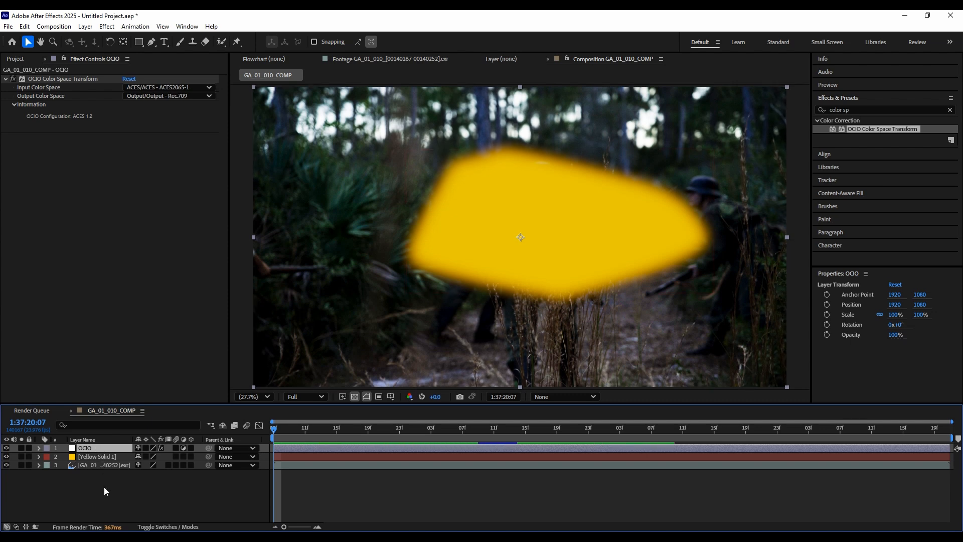
Step: Apply the Levels effect to the yellow solid and set Output White to 0.7647 and Output Black to 0.1059
{"action": "left_click", "coordinate": [106, 456]}
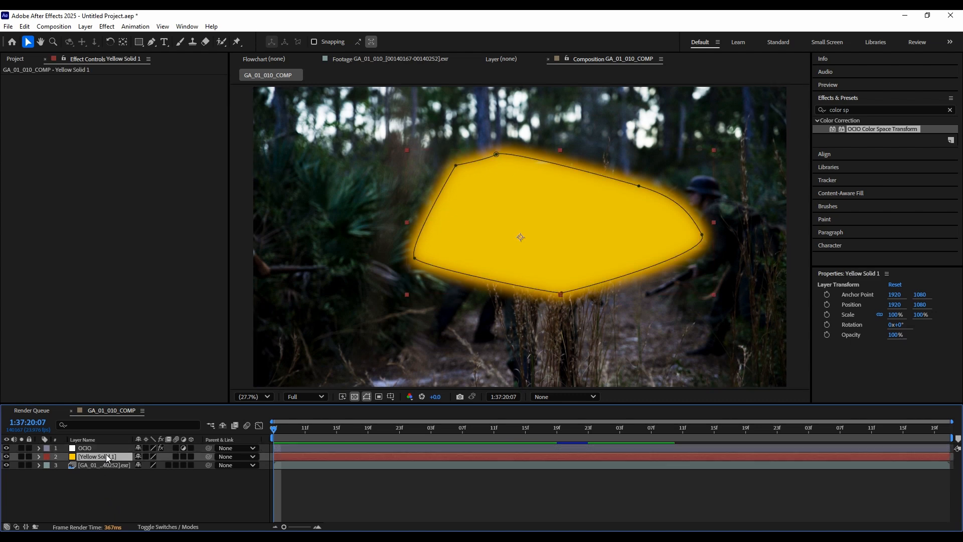
{"action": "left_click", "coordinate": [106, 28]}
{"action": "mouse_move", "coordinate": [155, 155]}
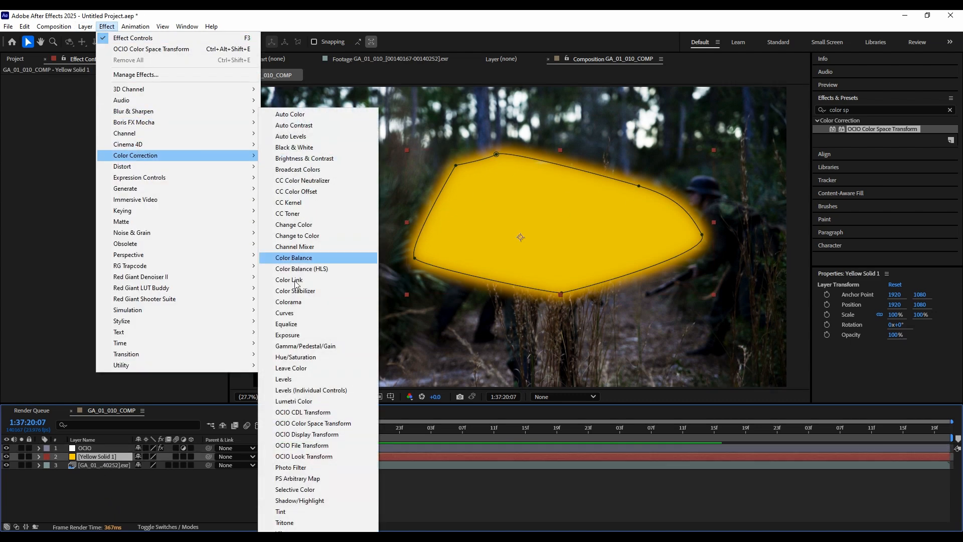
{"action": "left_click", "coordinate": [294, 379]}
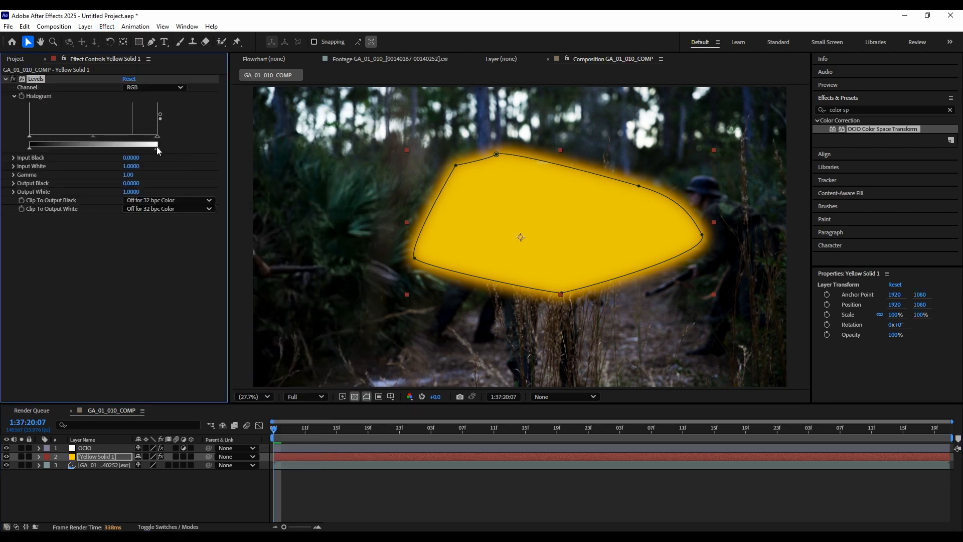
{"action": "left_click_drag", "start_coordinate": [157, 146], "coordinate": [129, 146]}
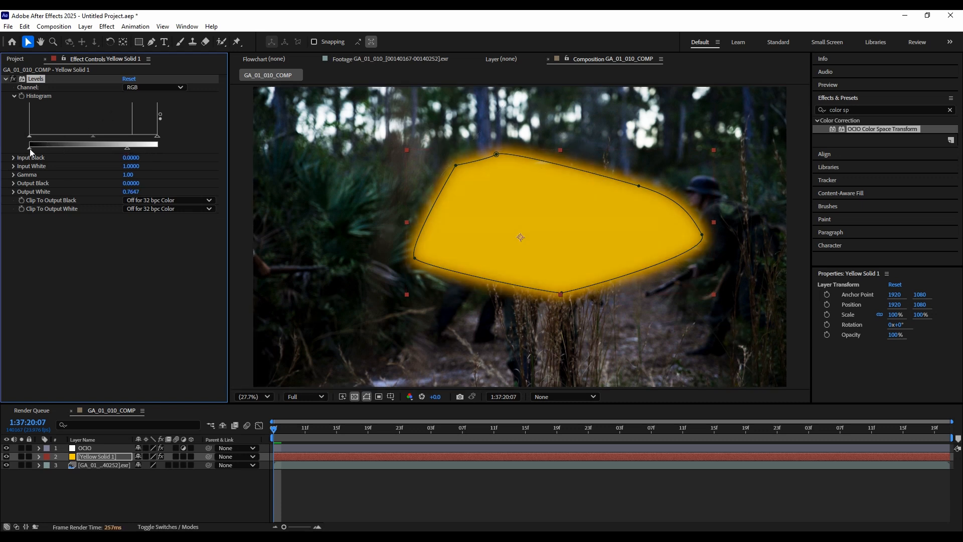
{"action": "left_click_drag", "start_coordinate": [29, 147], "coordinate": [43, 147]}
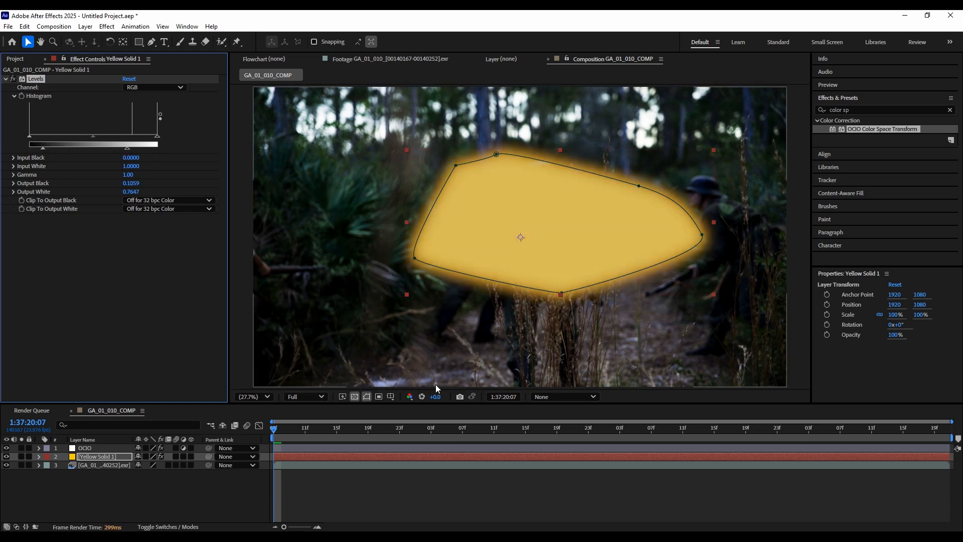
{"action": "left_click", "coordinate": [61, 496]}
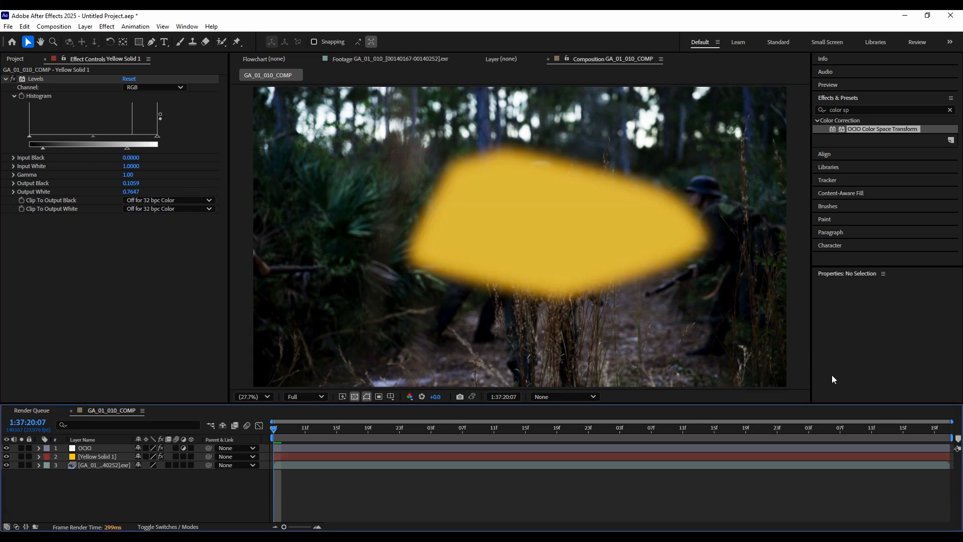
Step: Turn off the visibility of the OCIO adjustment layer
{"action": "left_click", "coordinate": [7, 449]}
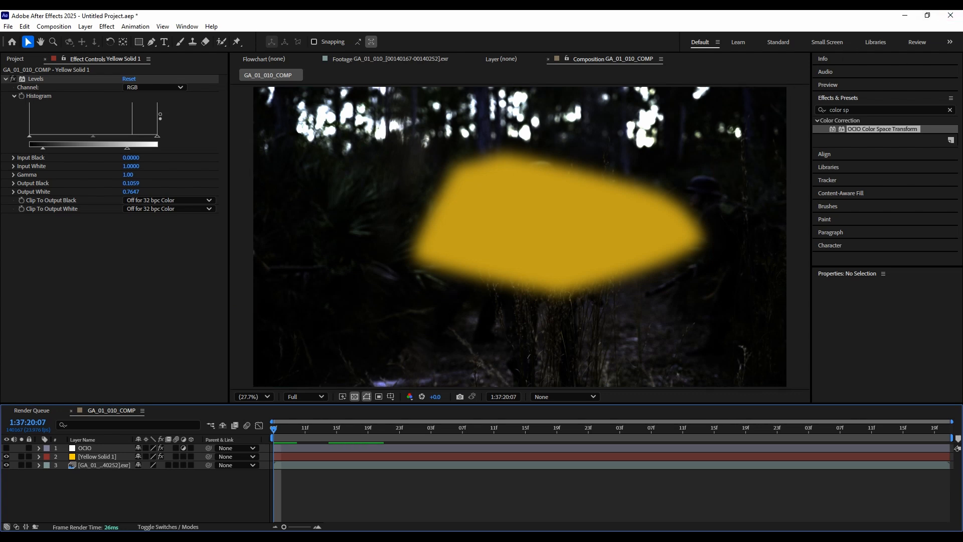
Step: Switch to Fusion Studio and load the GA_01_010 EXR sequence through a Loader node in an enlarged node area
{"action": "left_click", "coordinate": [269, 538]}
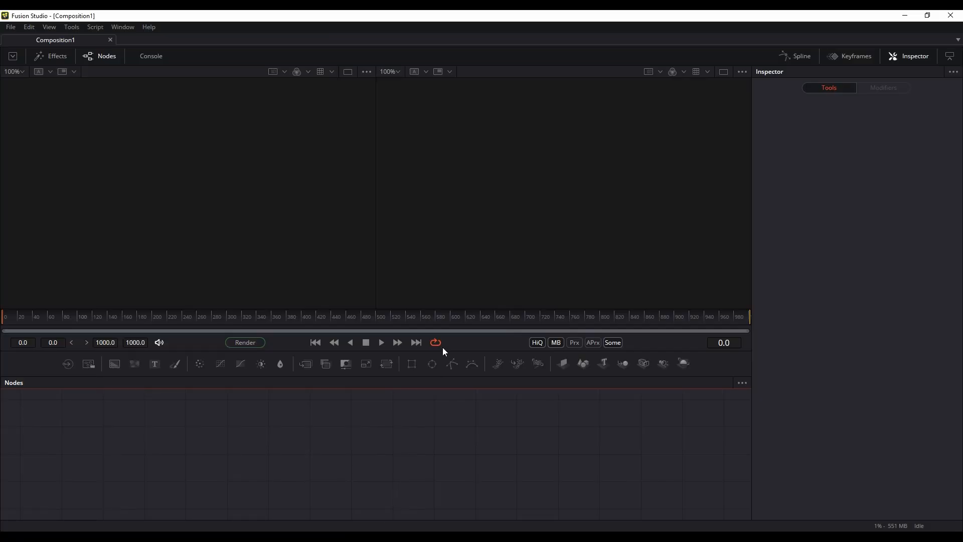
{"action": "left_click_drag", "start_coordinate": [435, 308], "coordinate": [440, 250]}
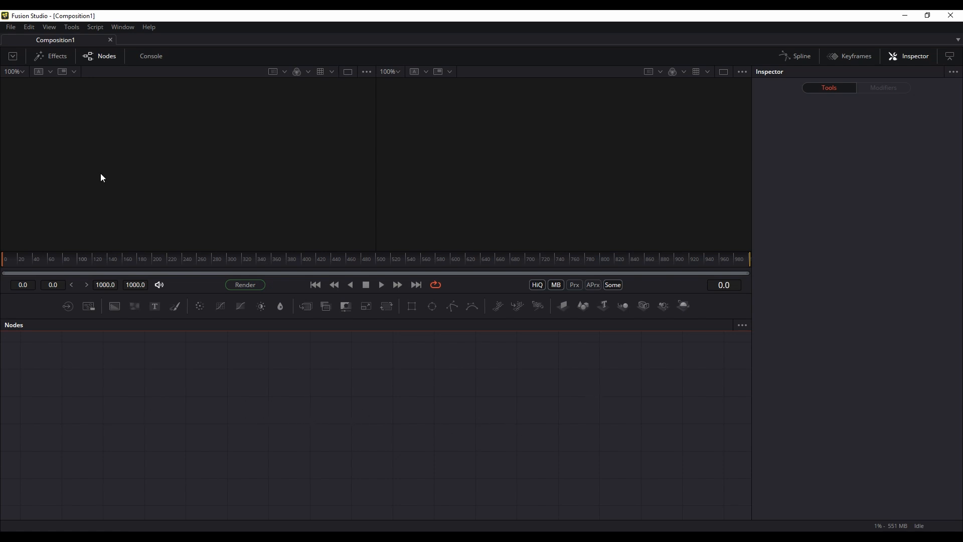
{"action": "left_click_drag", "start_coordinate": [67, 306], "coordinate": [388, 364]}
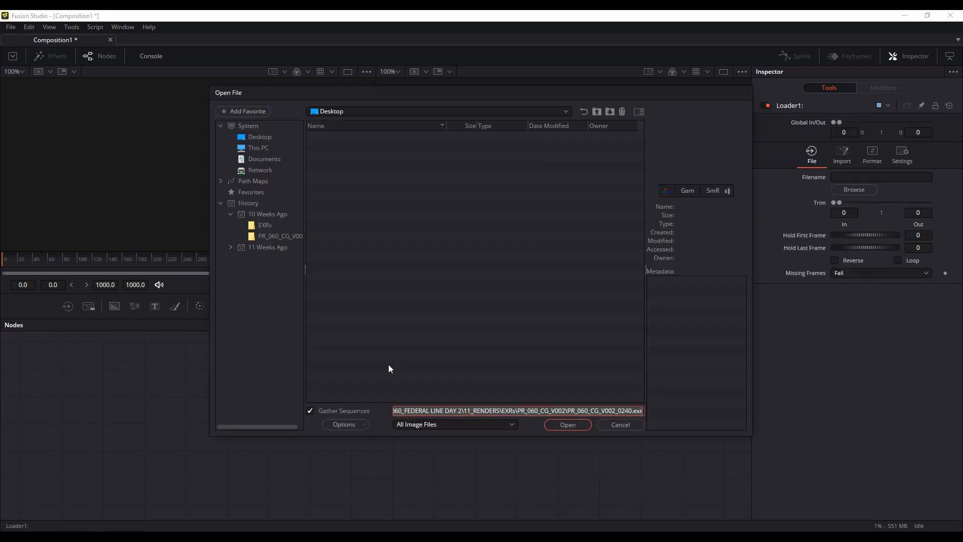
{"action": "left_click", "coordinate": [342, 136]}
{"action": "left_click", "coordinate": [561, 425]}
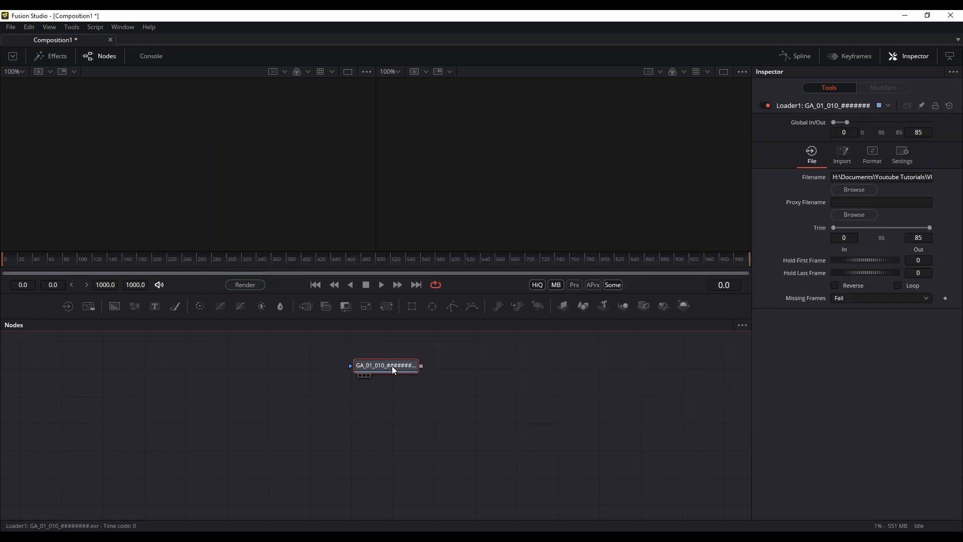
{"action": "mouse_move", "coordinate": [372, 370]}
{"action": "left_mouse_down"}
{"action": "mouse_move", "coordinate": [393, 386]}
{"action": "mouse_move", "coordinate": [374, 368]}
{"action": "left_mouse_up"}
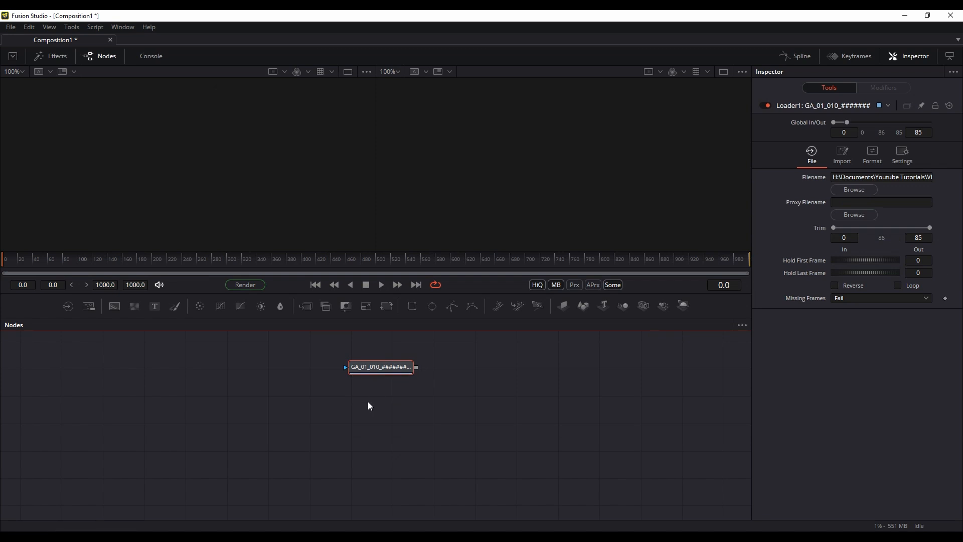
Step: Show the GA_01_010 loader in one enlarged viewer at 25% zoom
{"action": "key", "text": "1"}
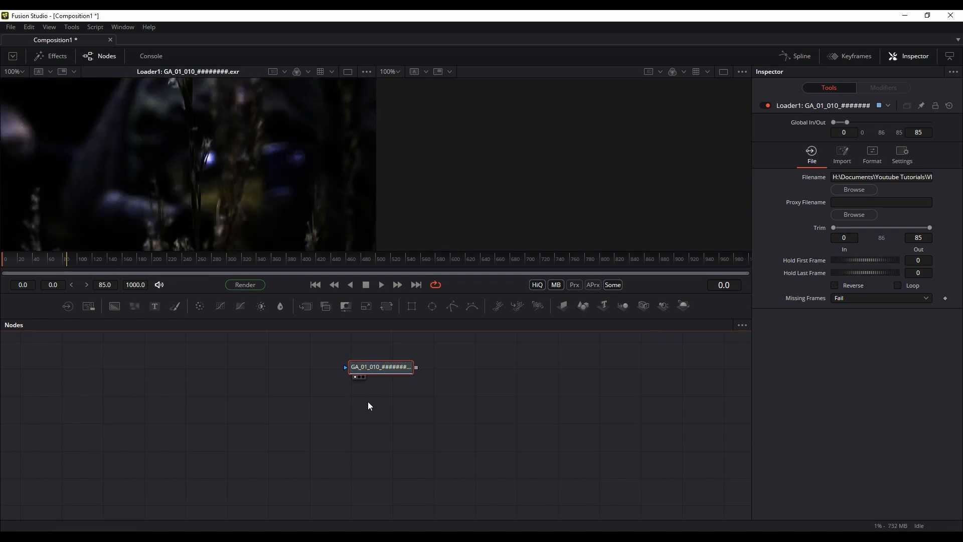
{"action": "left_click_drag", "start_coordinate": [341, 254], "coordinate": [342, 335]}
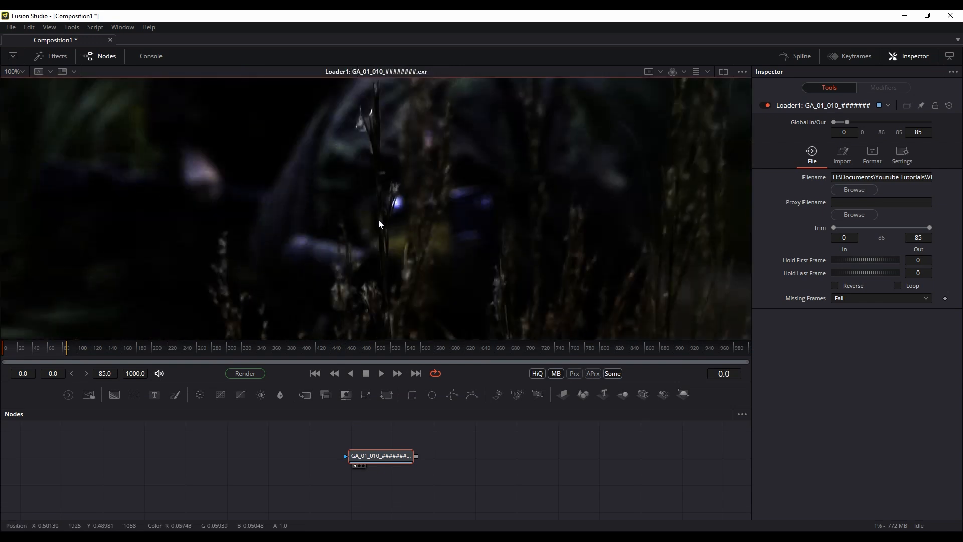
{"action": "scroll", "coordinate": [378, 220], "scroll_direction": "down", "scroll_amount": 4}
{"action": "scroll", "coordinate": [378, 219], "scroll_direction": "down", "scroll_amount": 1}
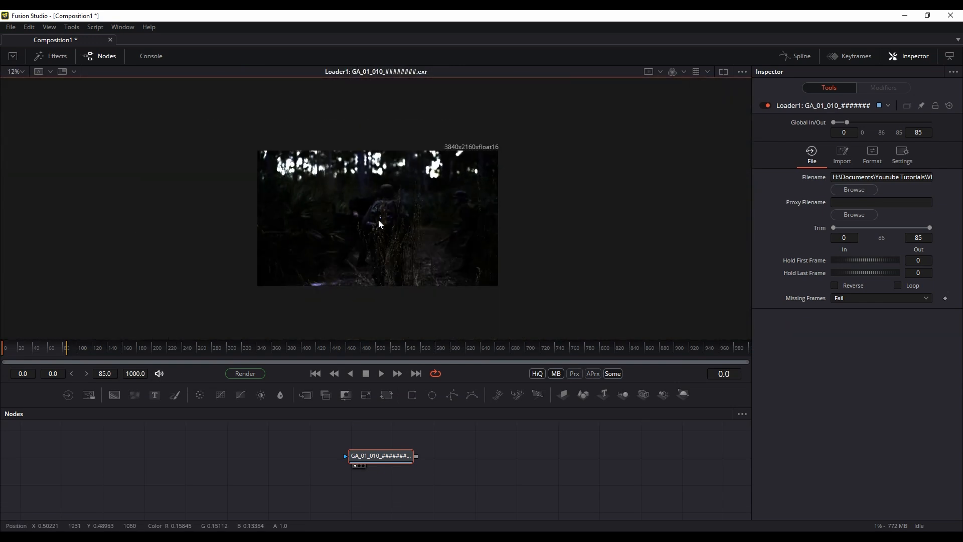
{"action": "scroll", "coordinate": [378, 219], "scroll_direction": "up", "scroll_amount": 1}
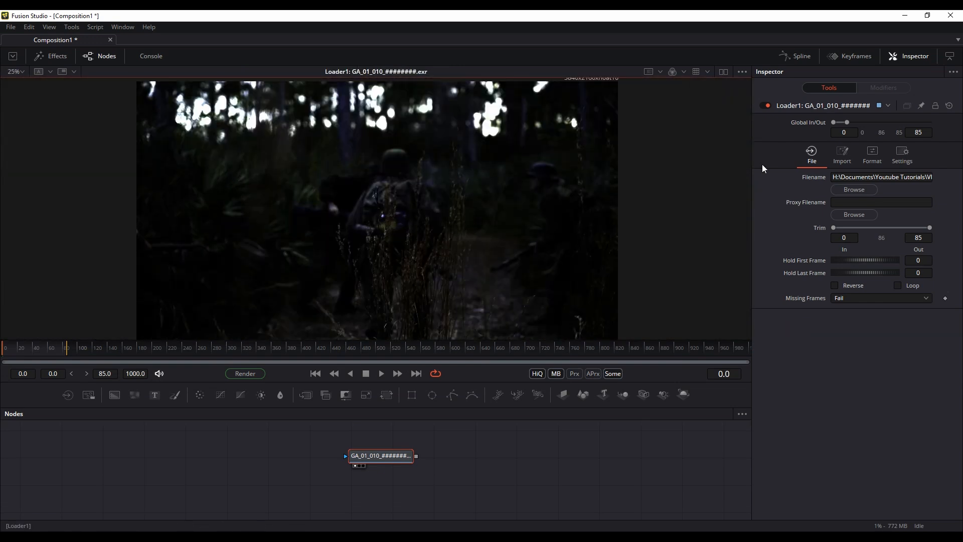
Step: Set the loader's Global In to 1 and go to the first frame of the range
{"action": "left_click", "coordinate": [843, 132]}
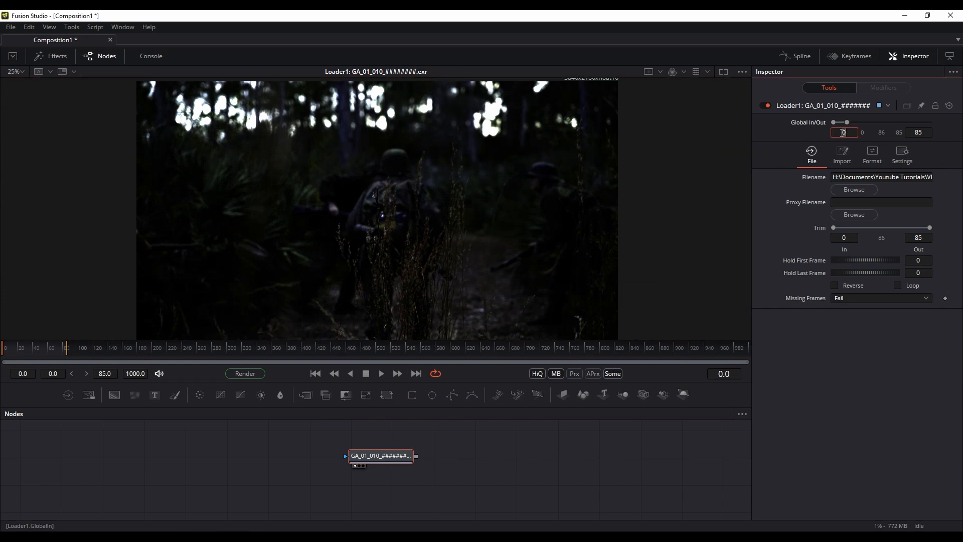
{"action": "type", "text": "1"}
{"action": "key", "text": "Tab"}
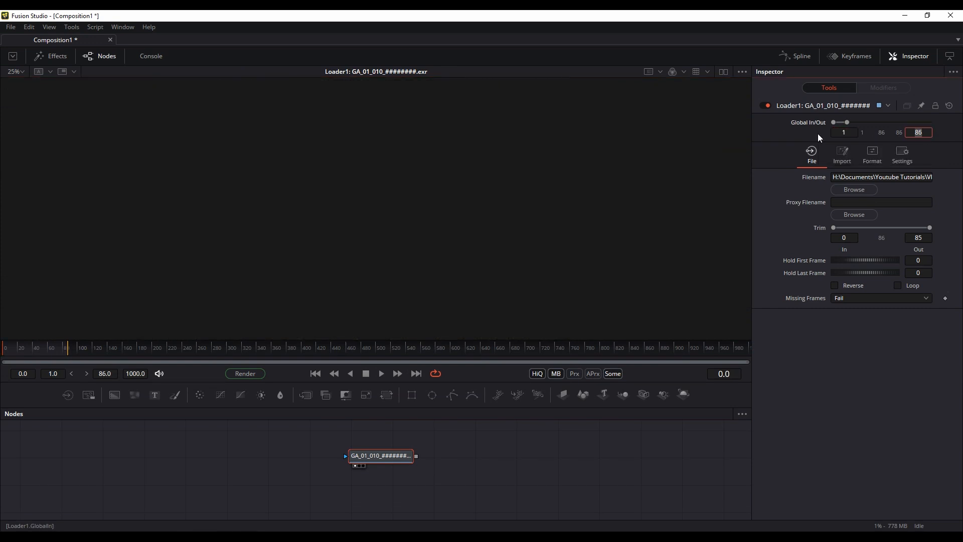
{"action": "key", "text": "Return"}
{"action": "left_click", "coordinate": [317, 375]}
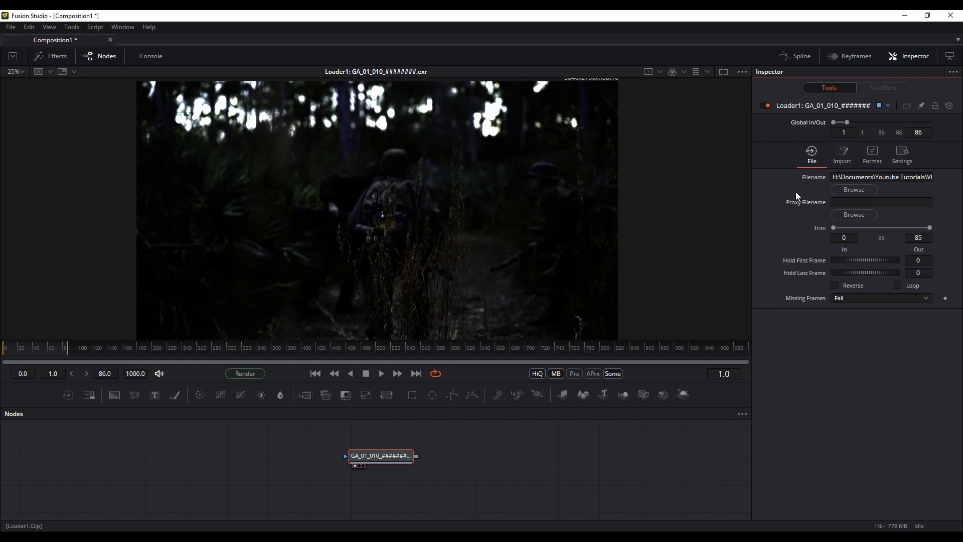
Step: Set the loader's source color space type to Space and choose ACES as its color space
{"action": "left_click", "coordinate": [841, 155]}
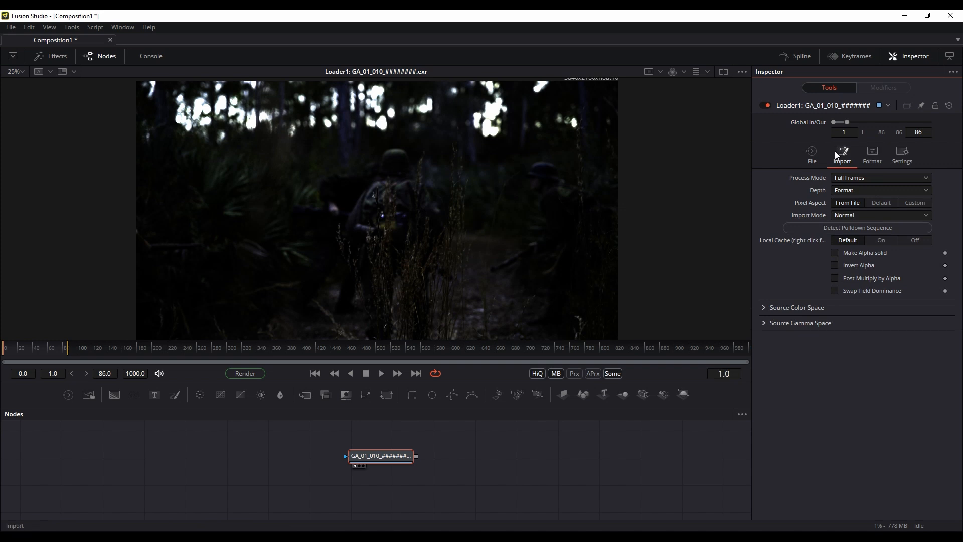
{"action": "left_click", "coordinate": [764, 307]}
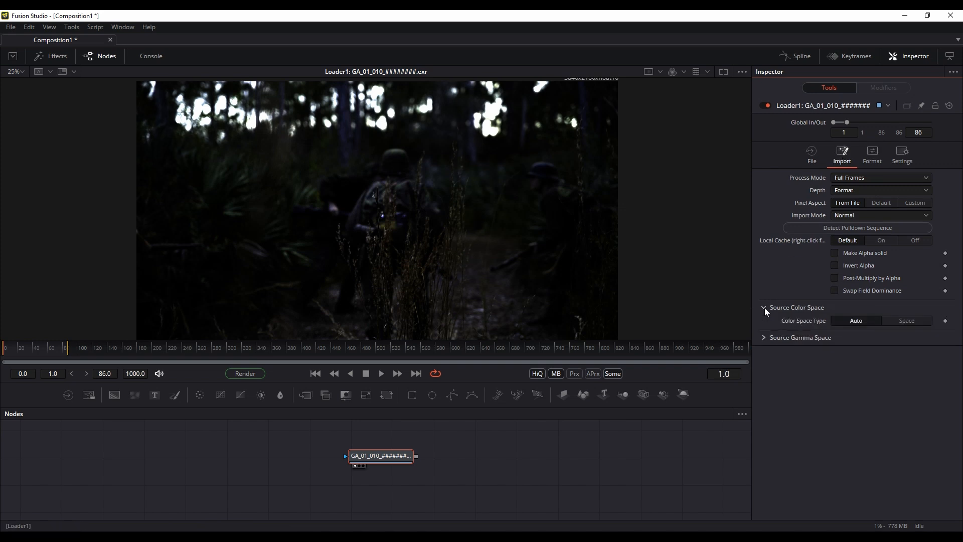
{"action": "left_click", "coordinate": [913, 323]}
{"action": "left_click", "coordinate": [835, 435]}
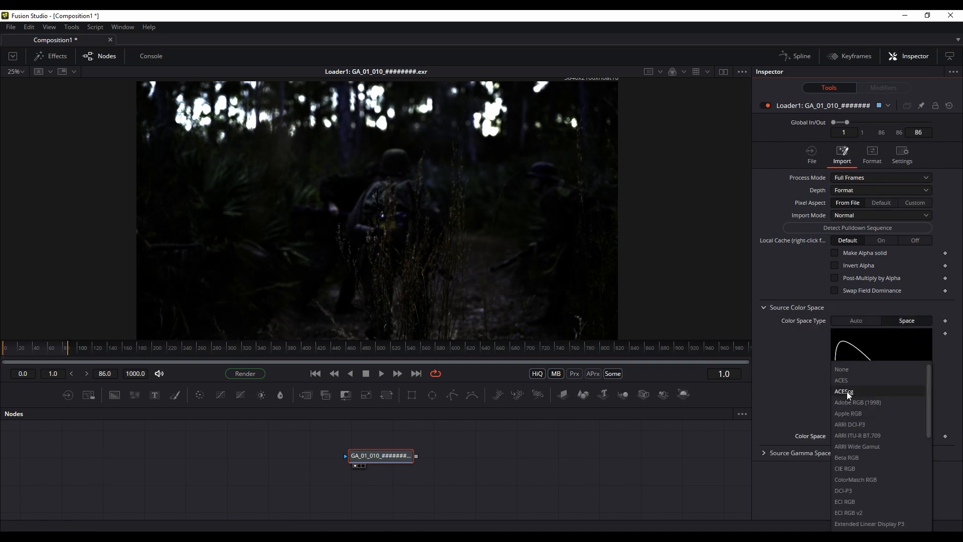
{"action": "left_click", "coordinate": [868, 380]}
Step: Set the loader's source gamma curve type to Space and choose ACES as its gamma space
{"action": "left_click", "coordinate": [763, 453]}
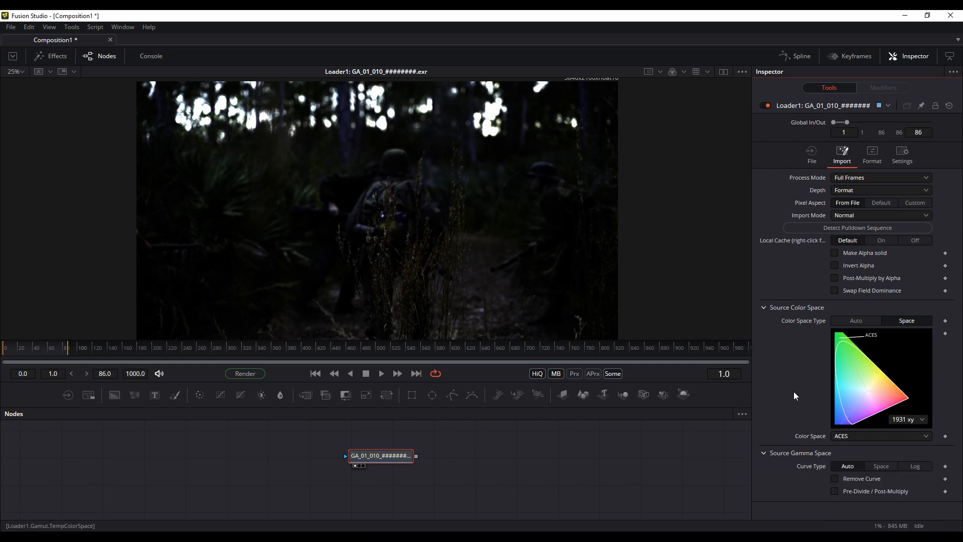
{"action": "left_click", "coordinate": [881, 466]}
{"action": "scroll", "coordinate": [776, 388], "scroll_direction": "down", "scroll_amount": 2}
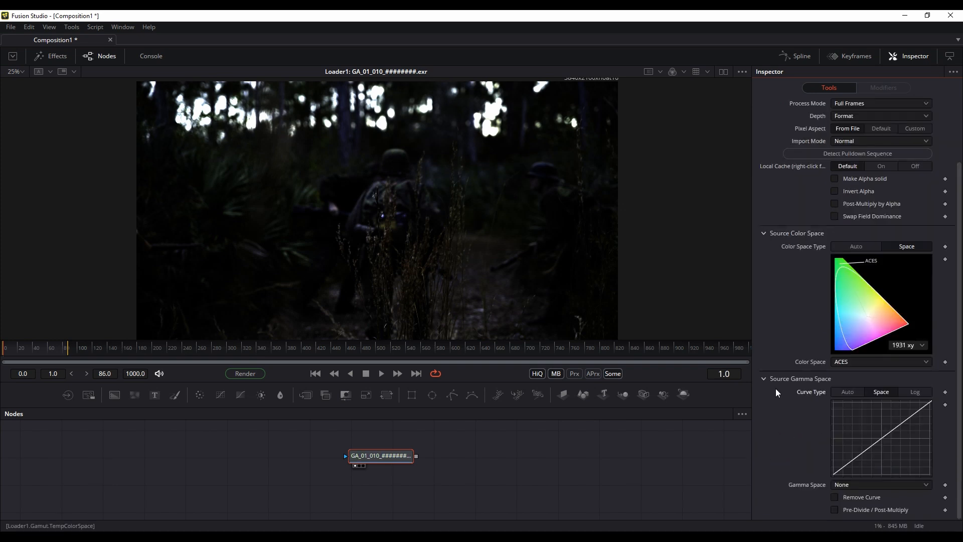
{"action": "left_click", "coordinate": [843, 483]}
{"action": "left_click", "coordinate": [843, 379]}
{"action": "scroll", "coordinate": [778, 316], "scroll_direction": "up", "scroll_amount": 3}
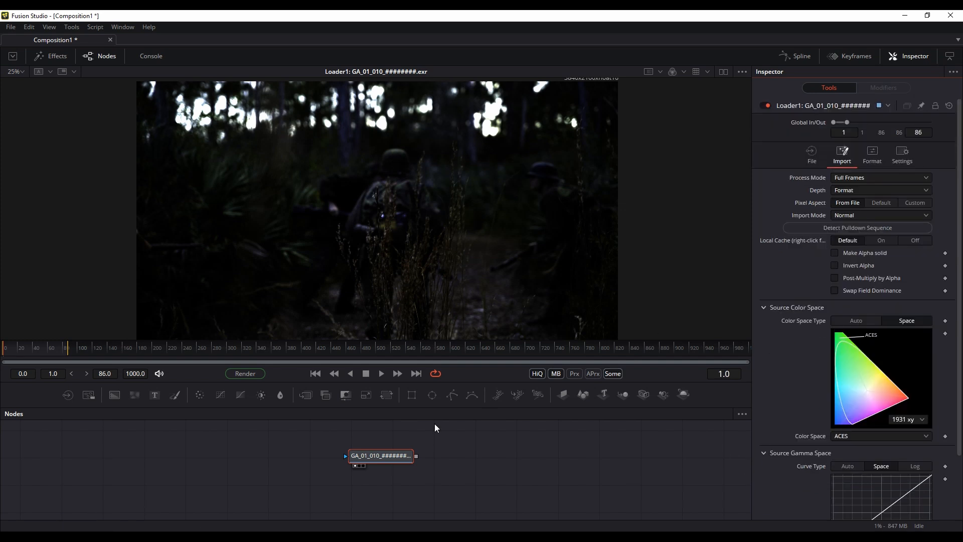
Step: Edit the viewer's Gamut View LUT to use ACES as source space and ITU-R BT.709 (scene) as output space
{"action": "left_click_drag", "start_coordinate": [383, 460], "coordinate": [378, 451]}
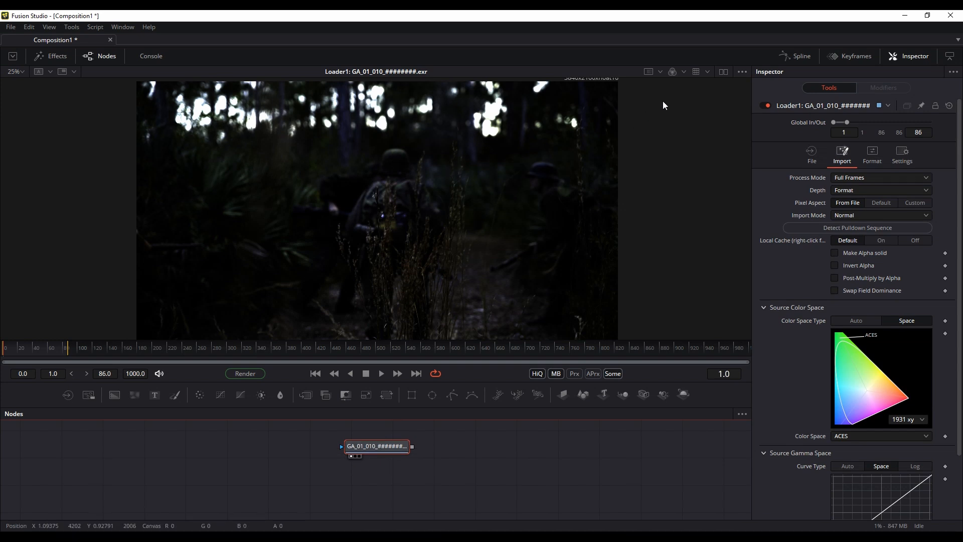
{"action": "left_click", "coordinate": [676, 95]}
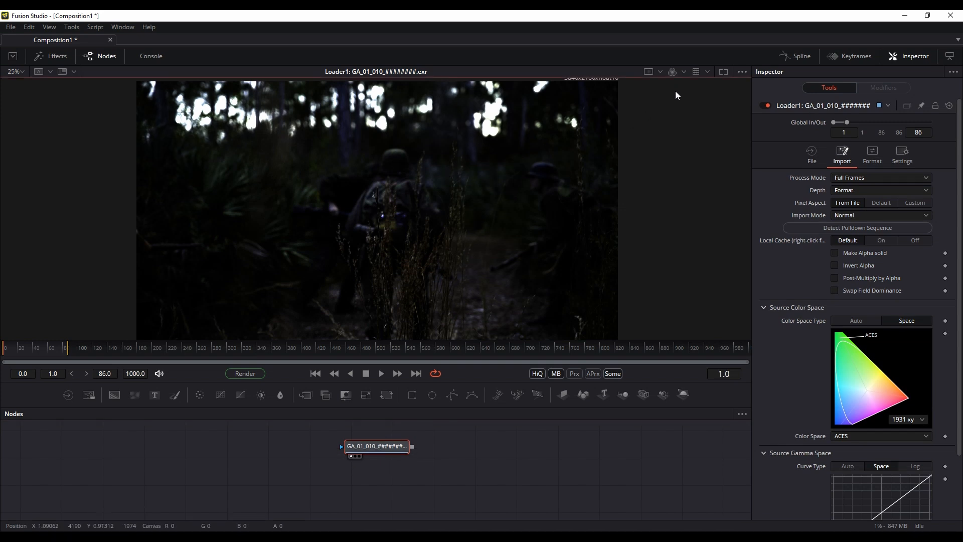
{"action": "left_click", "coordinate": [707, 74]}
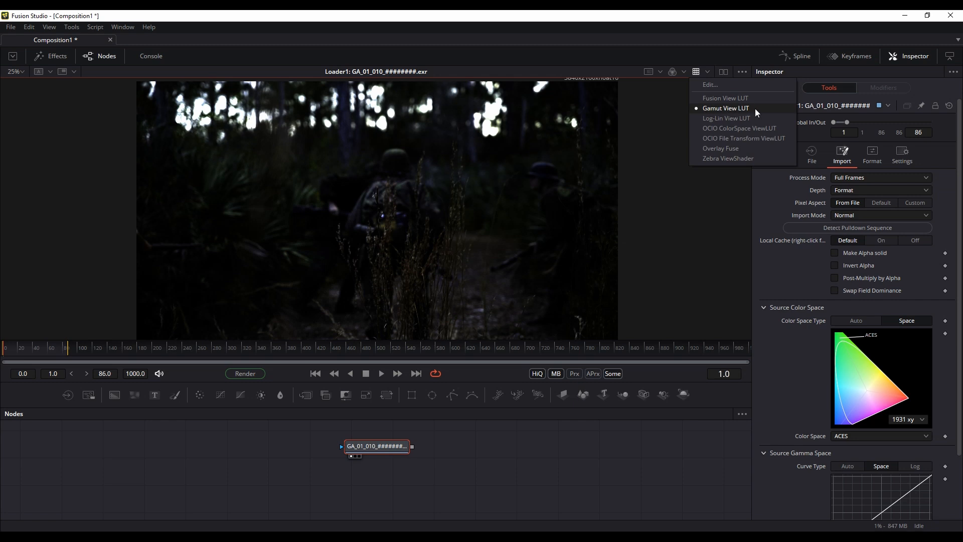
{"action": "left_click", "coordinate": [711, 84]}
{"action": "left_click_drag", "start_coordinate": [461, 245], "coordinate": [563, 137]}
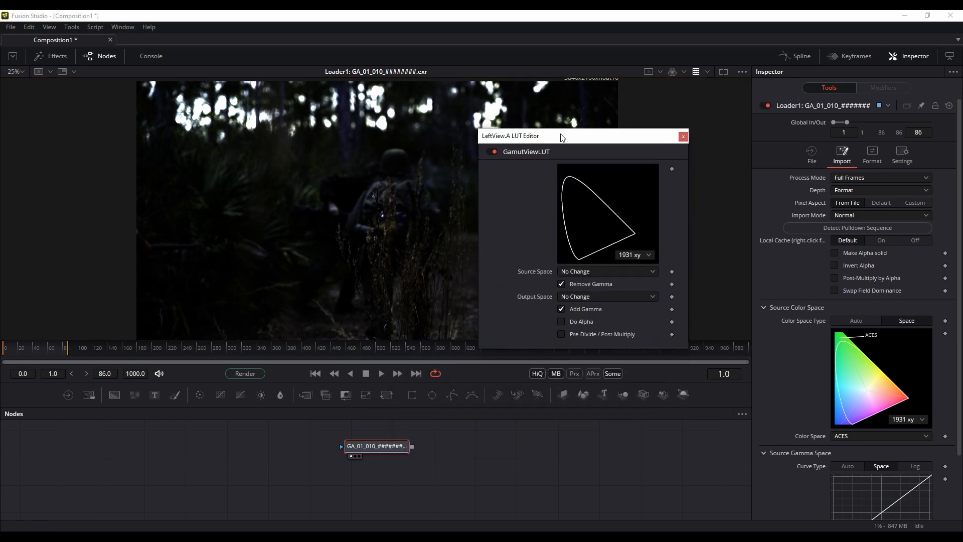
{"action": "left_click", "coordinate": [567, 272]}
{"action": "left_click", "coordinate": [568, 284]}
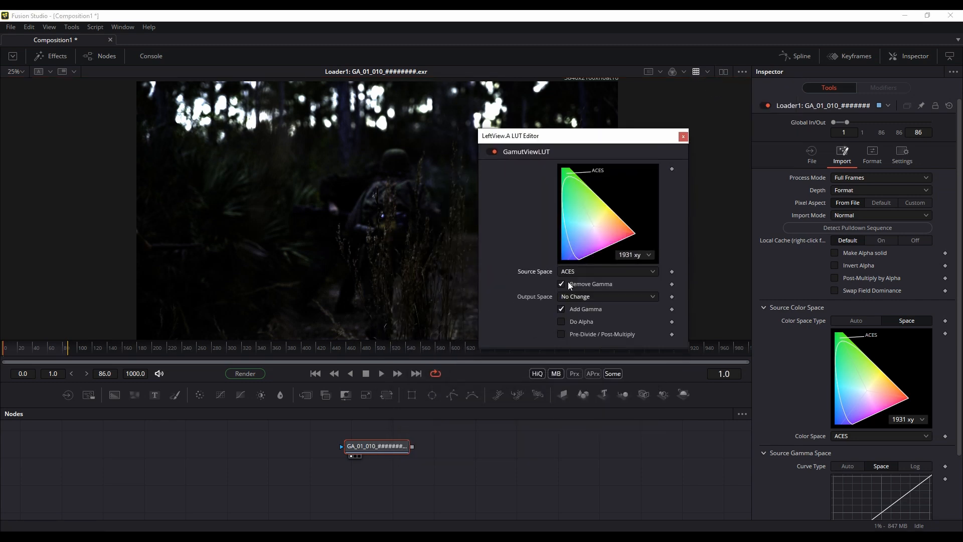
{"action": "left_click", "coordinate": [570, 296]}
{"action": "scroll", "coordinate": [585, 341], "scroll_direction": "down", "scroll_amount": 3}
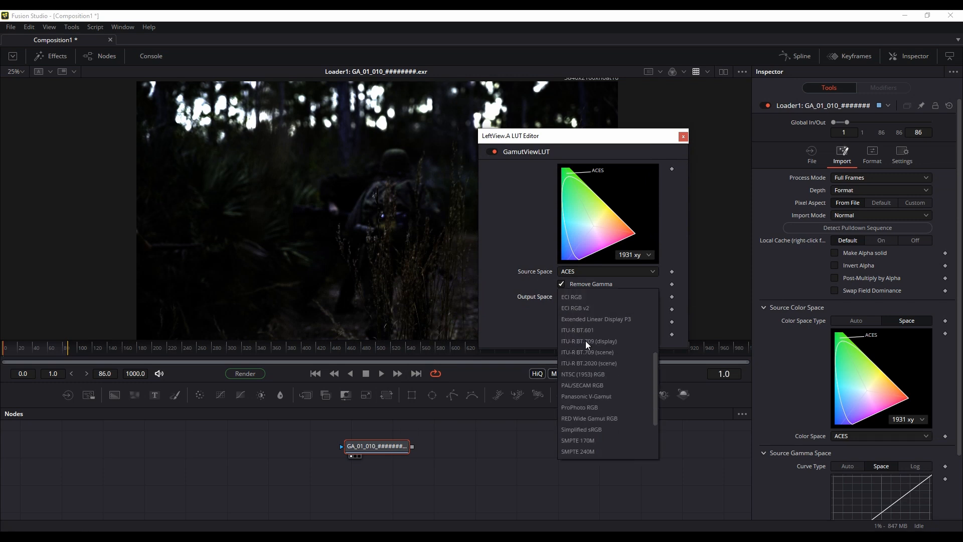
{"action": "scroll", "coordinate": [618, 380], "scroll_direction": "down", "scroll_amount": 1}
{"action": "left_click", "coordinate": [621, 353]}
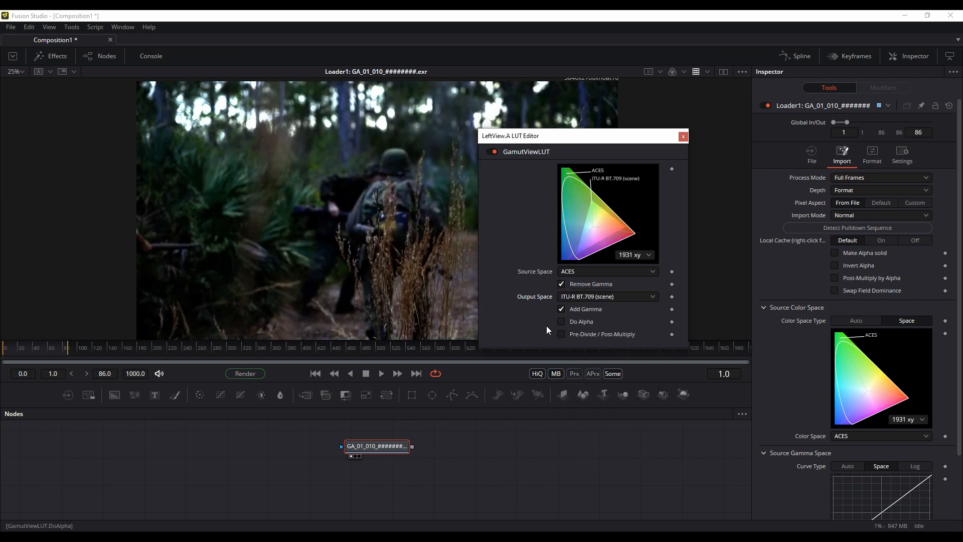
Step: Compare the viewer image with the LUT's Add Gamma off and on, and check the loader's source gamma settings
{"action": "left_click", "coordinate": [561, 309]}
{"action": "left_click", "coordinate": [560, 309]}
{"action": "left_click", "coordinate": [561, 310]}
{"action": "left_click", "coordinate": [561, 310]}
{"action": "scroll", "coordinate": [796, 367], "scroll_direction": "down", "scroll_amount": 3}
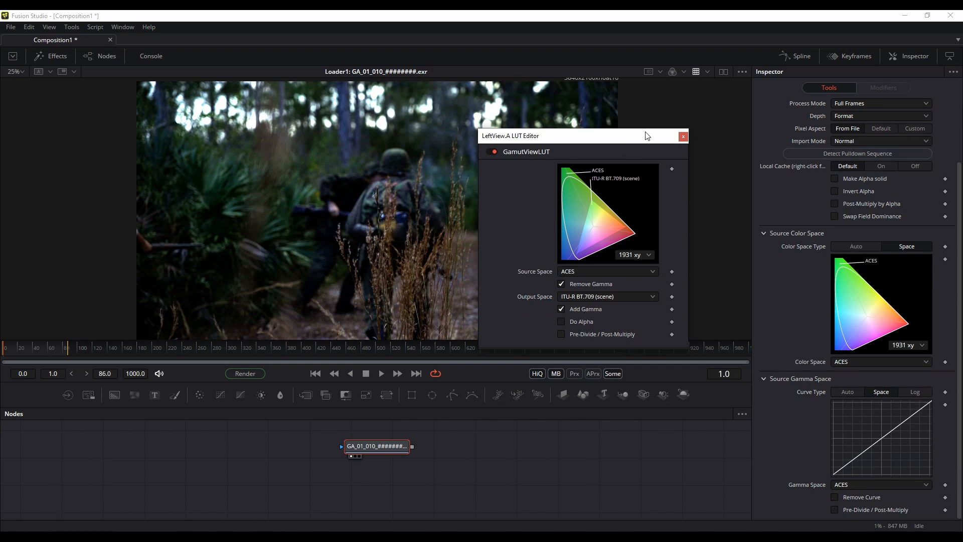
Step: Close the LUT editor and compare the plate with the viewer LUT off and on
{"action": "left_click_drag", "start_coordinate": [638, 138], "coordinate": [611, 126]}
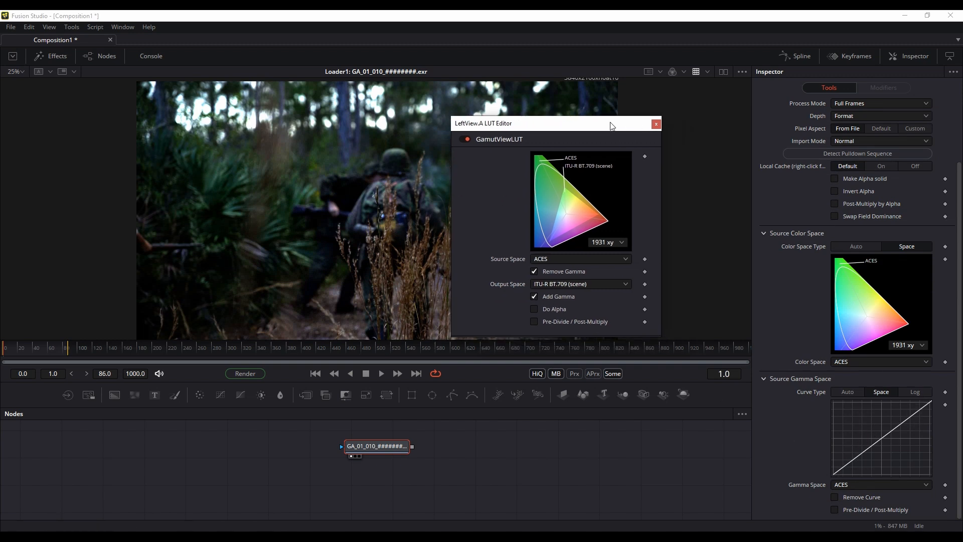
{"action": "left_click", "coordinate": [656, 124]}
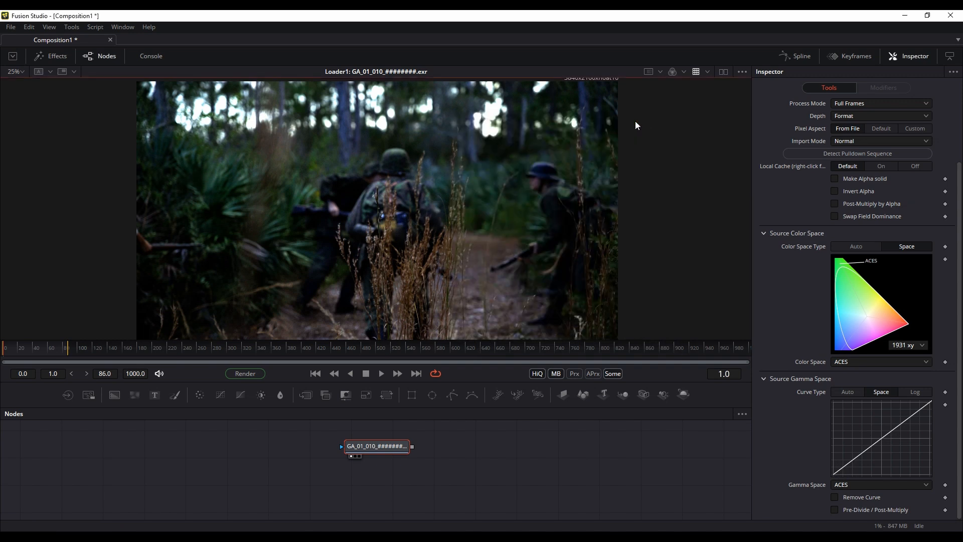
{"action": "left_click", "coordinate": [696, 71]}
{"action": "left_click", "coordinate": [696, 71]}
{"action": "left_click", "coordinate": [696, 71]}
{"action": "left_click", "coordinate": [697, 72]}
Step: Connect a Blur node below the loader, show it in the viewer, and set its Blur Size to 5.5
{"action": "left_click_drag", "start_coordinate": [383, 447], "coordinate": [377, 444]}
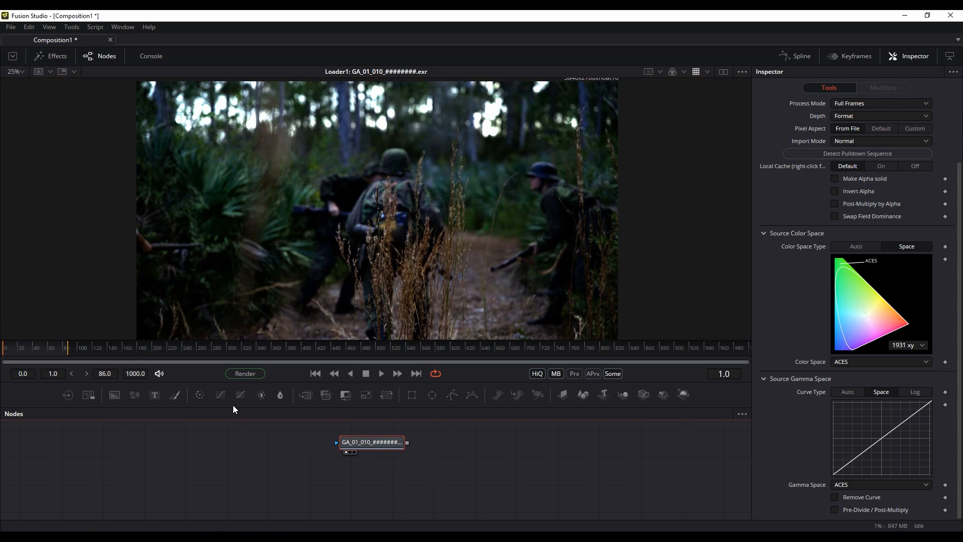
{"action": "left_click_drag", "start_coordinate": [281, 394], "coordinate": [369, 480]}
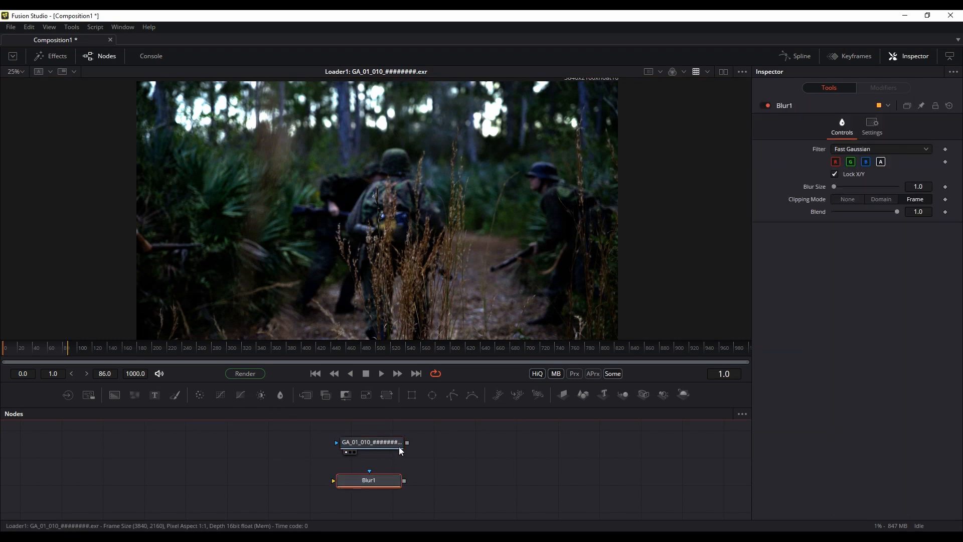
{"action": "left_click_drag", "start_coordinate": [401, 451], "coordinate": [374, 482]}
{"action": "key", "text": "1"}
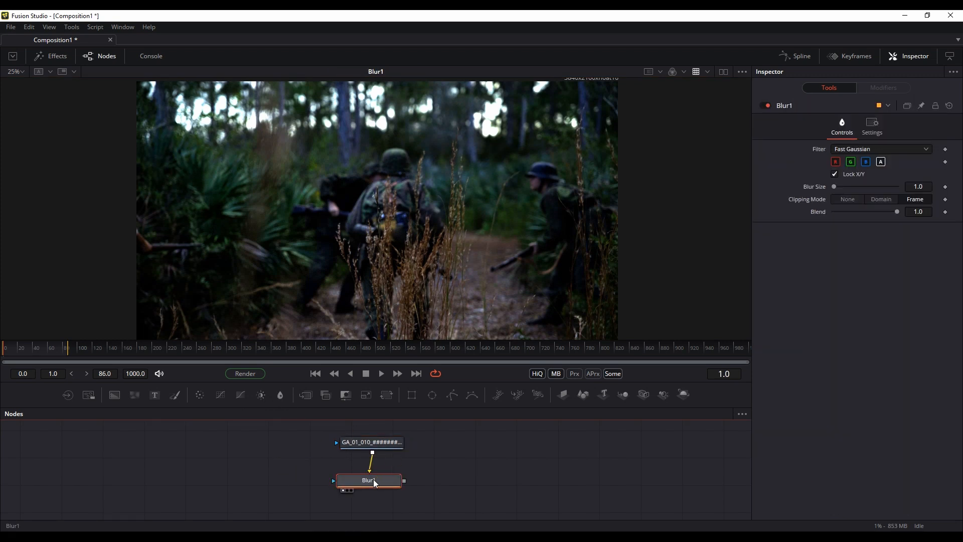
{"action": "left_click_drag", "start_coordinate": [835, 185], "coordinate": [836, 188]}
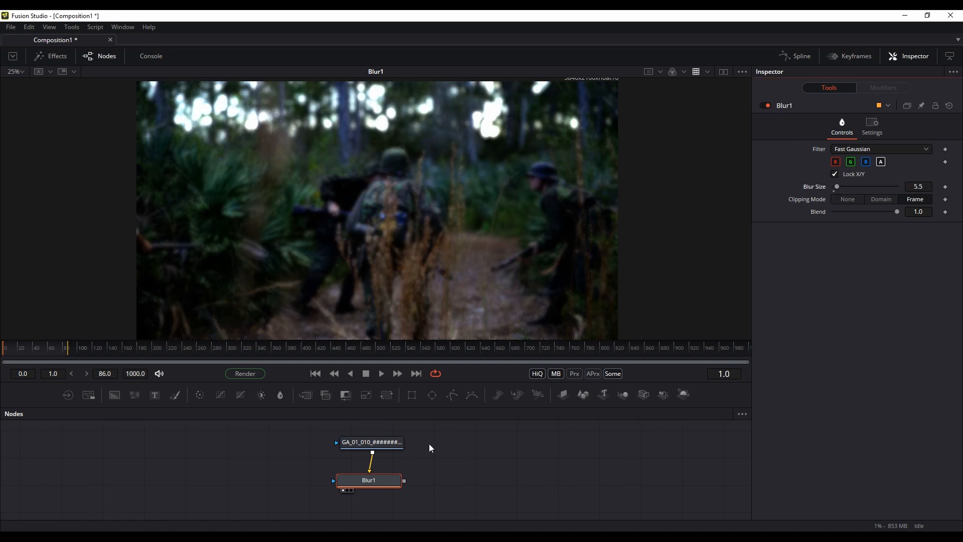
{"action": "left_click_drag", "start_coordinate": [385, 482], "coordinate": [389, 479]}
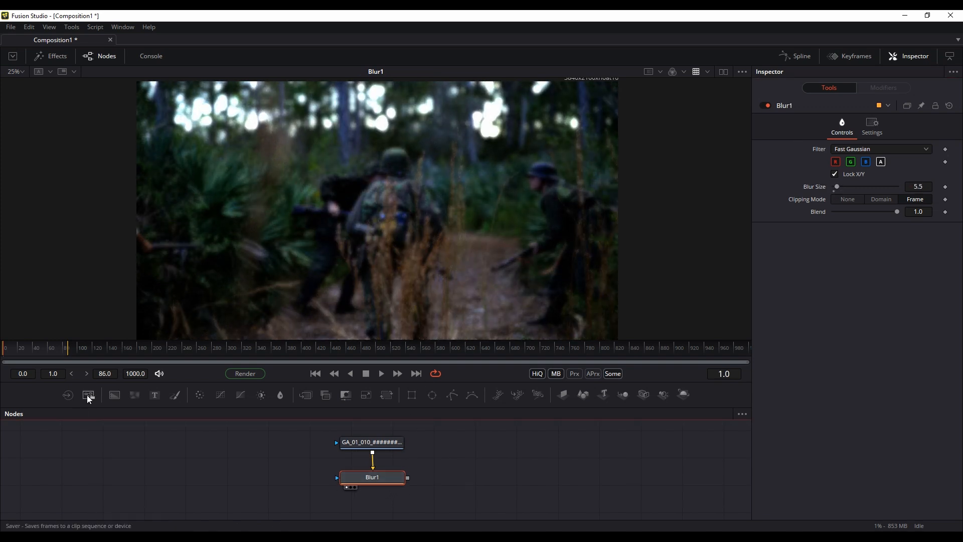
Step: Add a Saver after Blur1 with the proposed file name GA_01_010_00140167.exr, and set its output color space to ACES
{"action": "left_click_drag", "start_coordinate": [87, 393], "coordinate": [415, 479]}
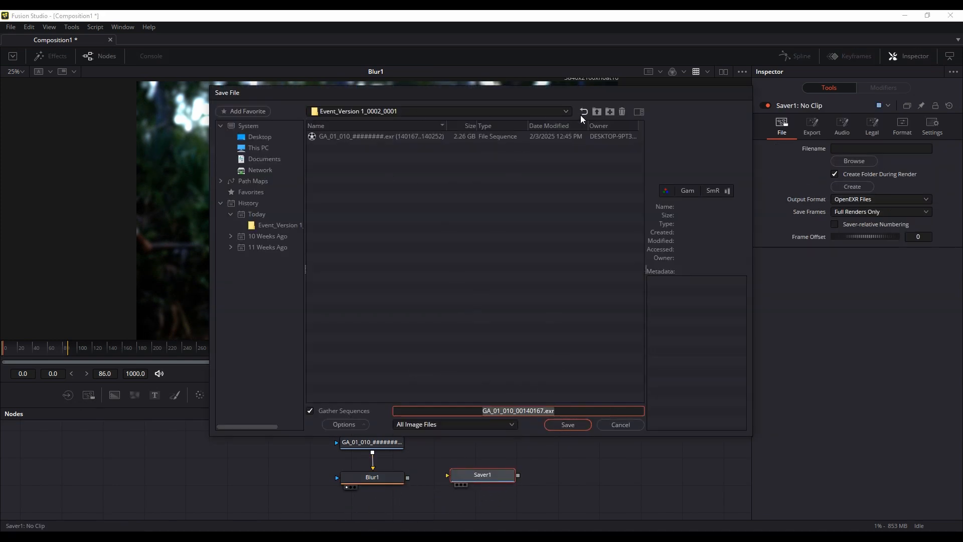
{"action": "key", "text": "Return"}
{"action": "left_click", "coordinate": [813, 126]}
{"action": "left_click", "coordinate": [764, 202]}
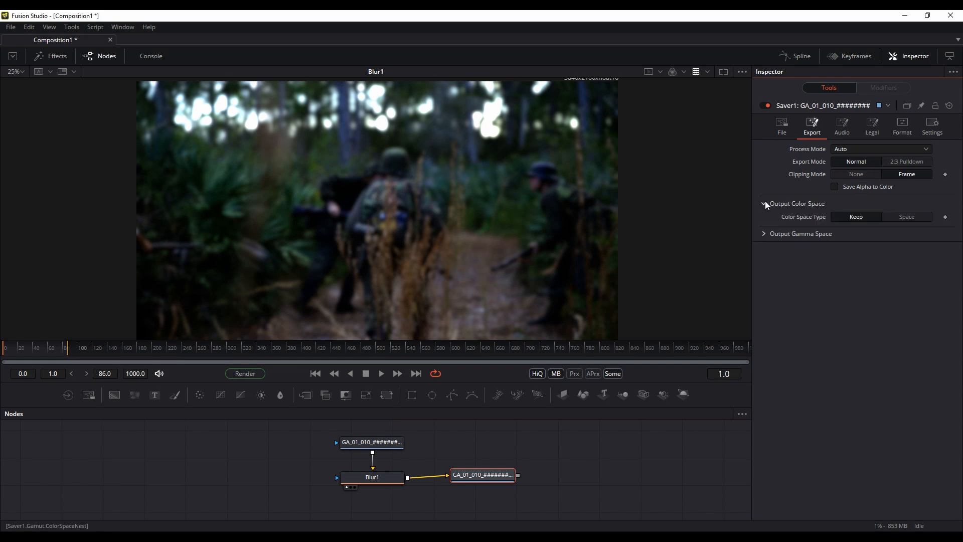
{"action": "left_click", "coordinate": [905, 217]}
{"action": "left_click", "coordinate": [841, 332]}
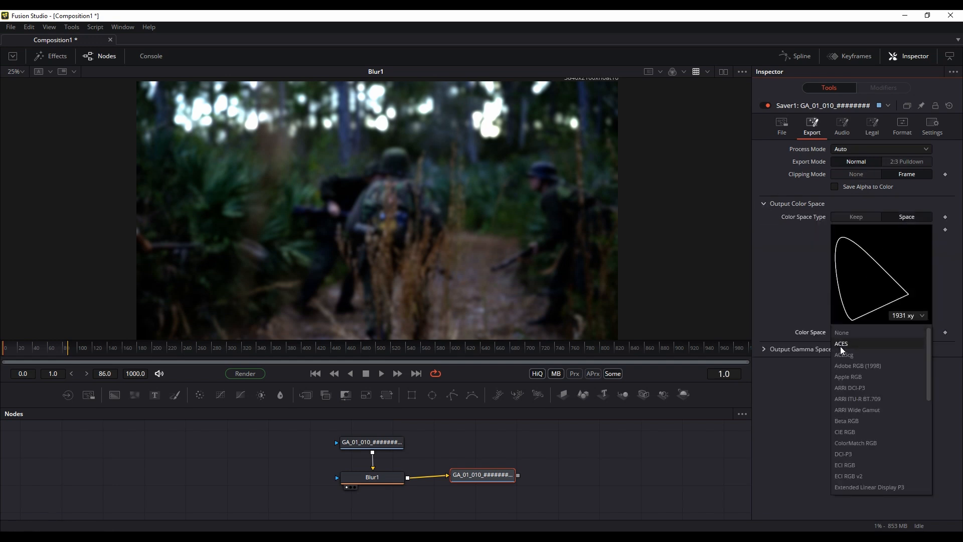
{"action": "left_click", "coordinate": [841, 348]}
Step: Set the Saver's output gamma curve type to Space with ACES as the gamma space
{"action": "left_click", "coordinate": [765, 349]}
{"action": "left_click", "coordinate": [891, 362]}
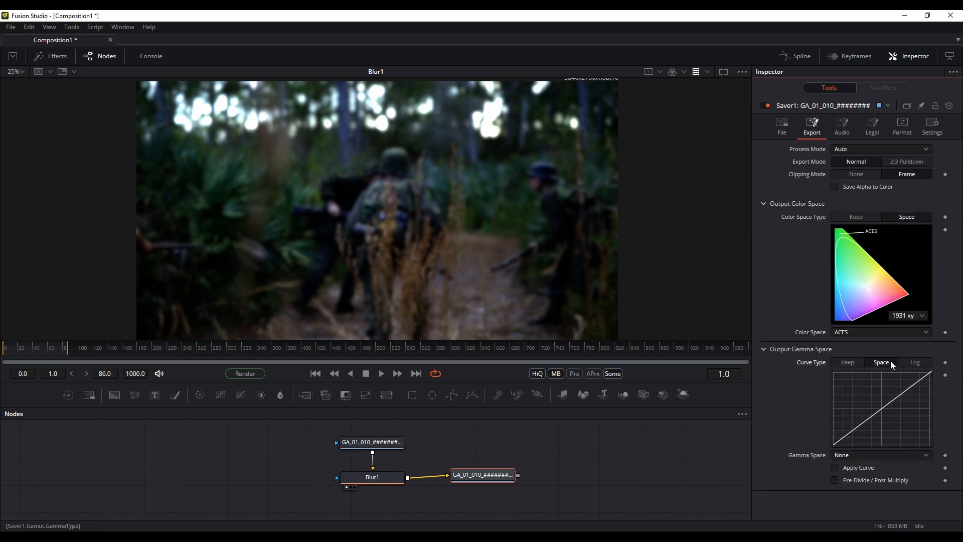
{"action": "left_click", "coordinate": [854, 455]}
{"action": "left_click", "coordinate": [844, 380]}
Step: Set the Saver's EXR depth to float16 and its compression to Piz (wavelet)
{"action": "left_click", "coordinate": [903, 125]}
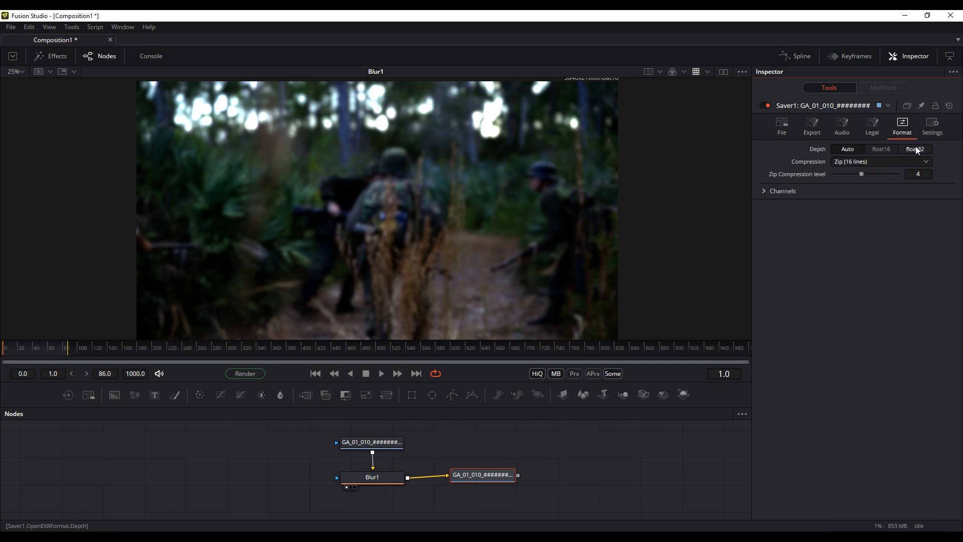
{"action": "left_click", "coordinate": [878, 148]}
{"action": "left_click", "coordinate": [844, 161]}
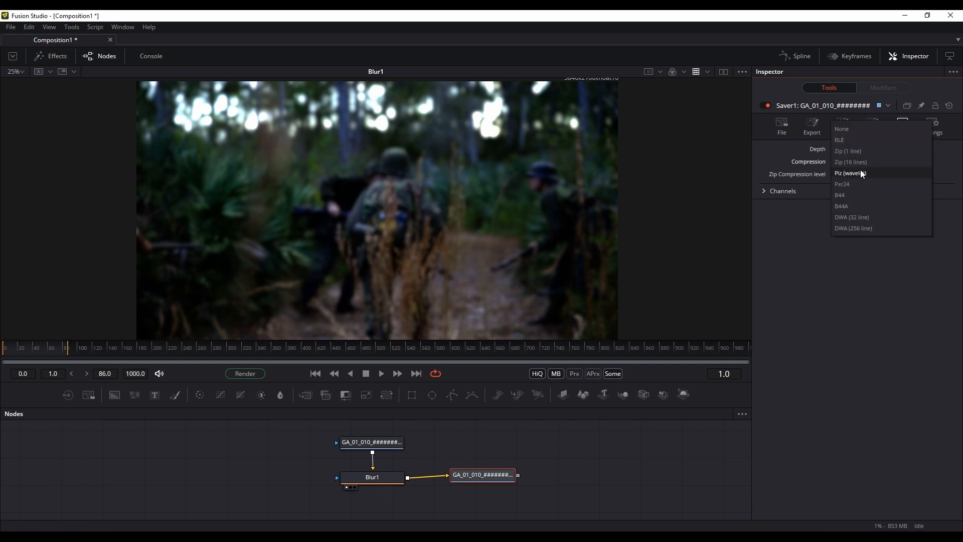
{"action": "left_click", "coordinate": [862, 169]}
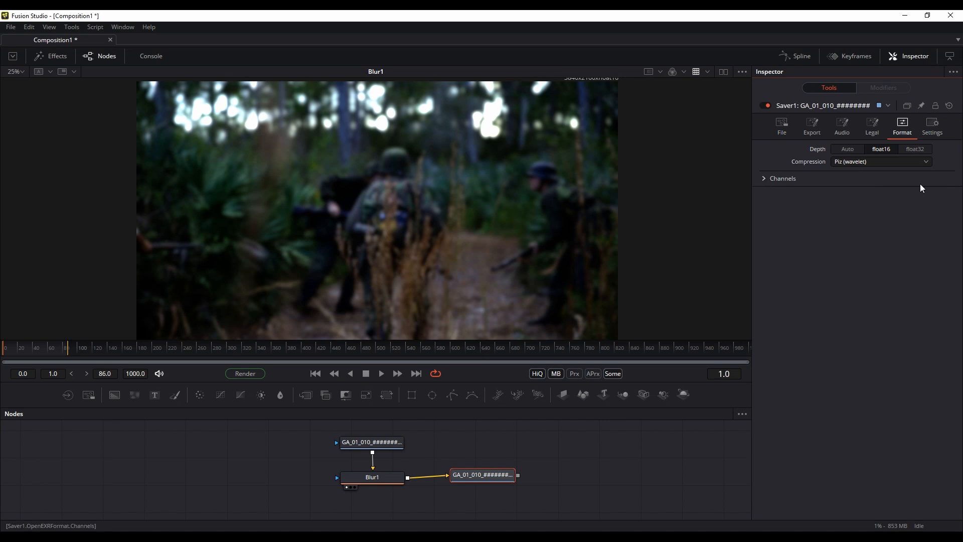
Step: Change the Saver's output format to QuickTime Movies
{"action": "left_click", "coordinate": [926, 125]}
{"action": "left_click", "coordinate": [903, 126]}
{"action": "left_click", "coordinate": [782, 127]}
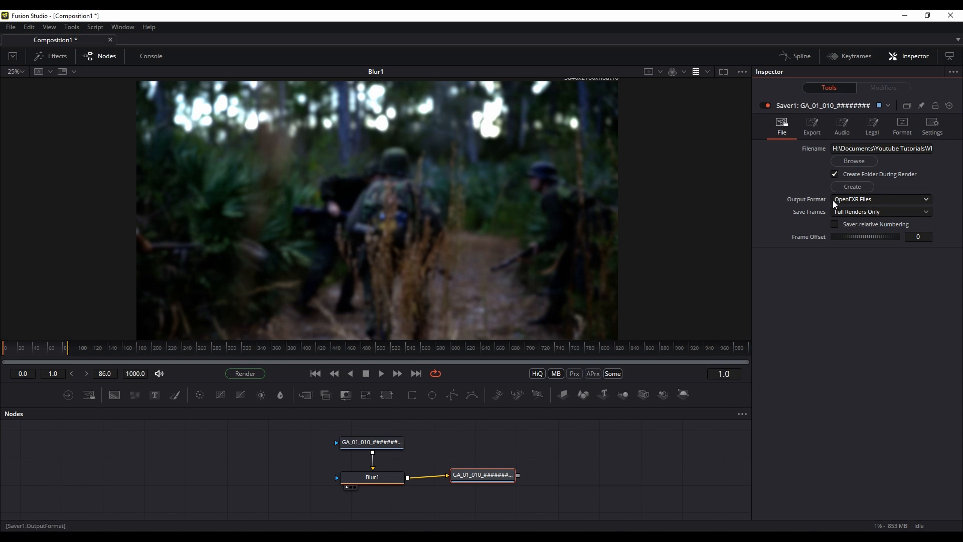
{"action": "left_click", "coordinate": [899, 199]}
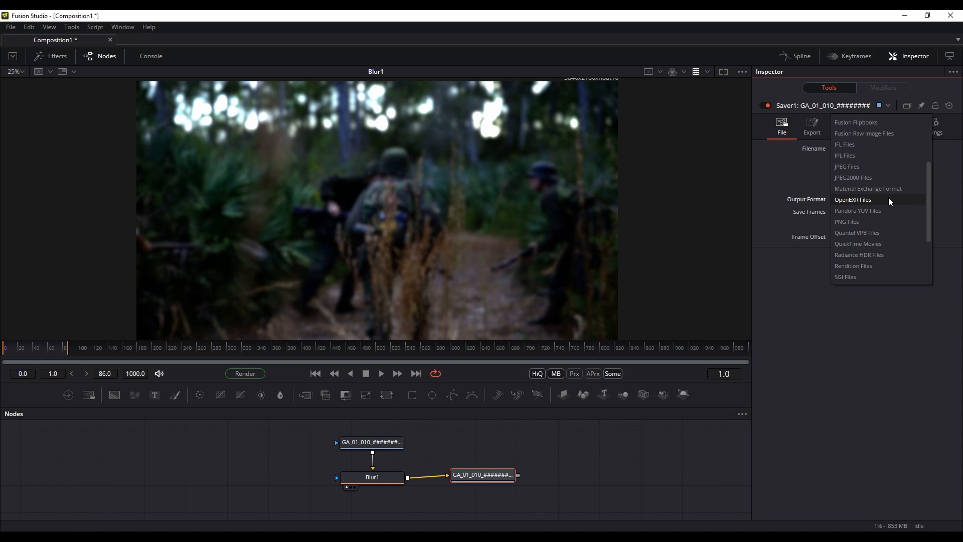
{"action": "left_click", "coordinate": [879, 244]}
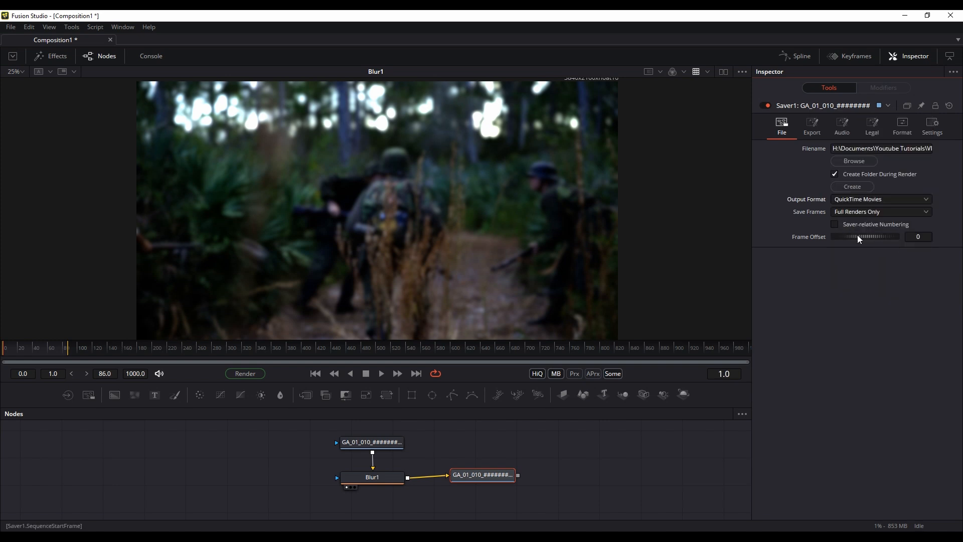
Step: Set both the Saver's output color space and its output gamma space to ITU-R BT.709 (scene)
{"action": "left_click", "coordinate": [810, 122]}
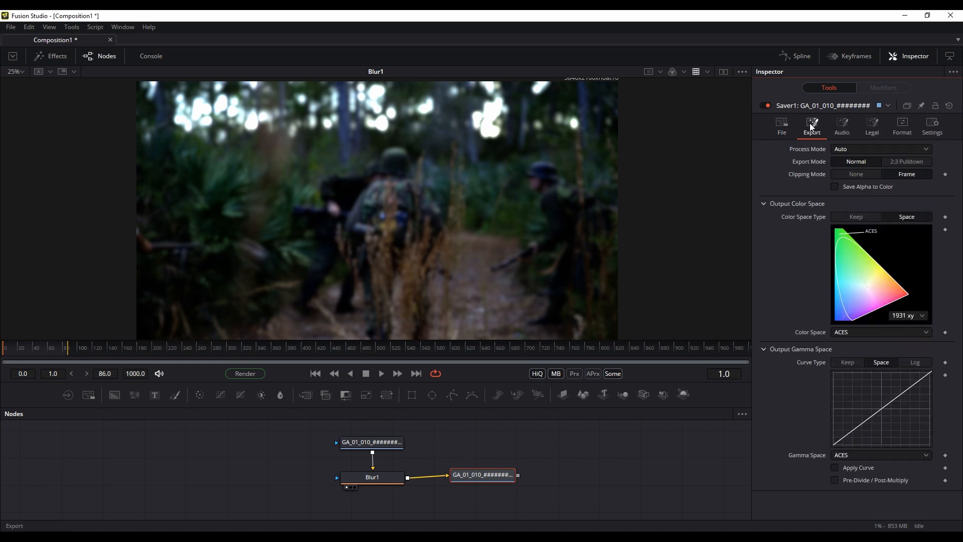
{"action": "left_click", "coordinate": [842, 333]}
{"action": "scroll", "coordinate": [853, 398], "scroll_direction": "down", "scroll_amount": 3}
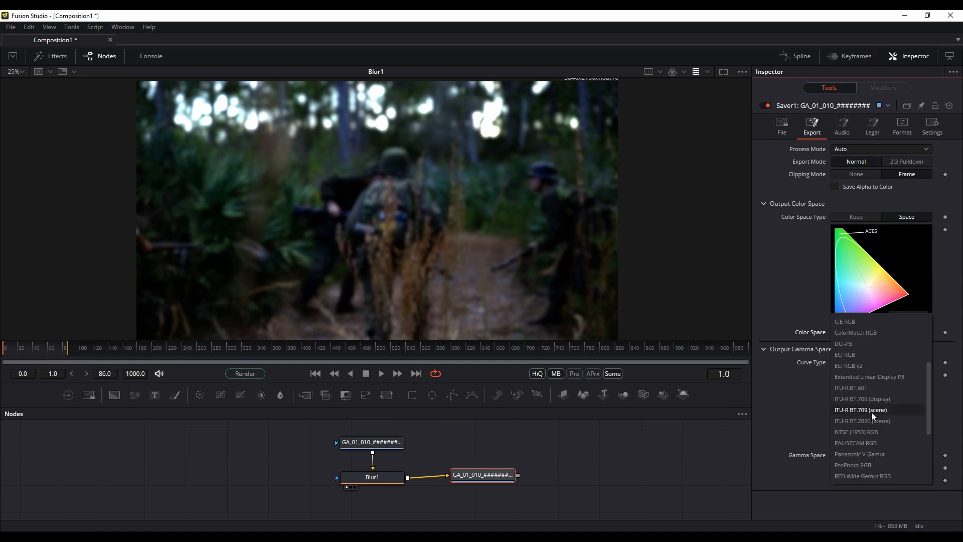
{"action": "left_click", "coordinate": [872, 411]}
{"action": "left_click", "coordinate": [849, 455]}
{"action": "scroll", "coordinate": [850, 456], "scroll_direction": "down", "scroll_amount": 3}
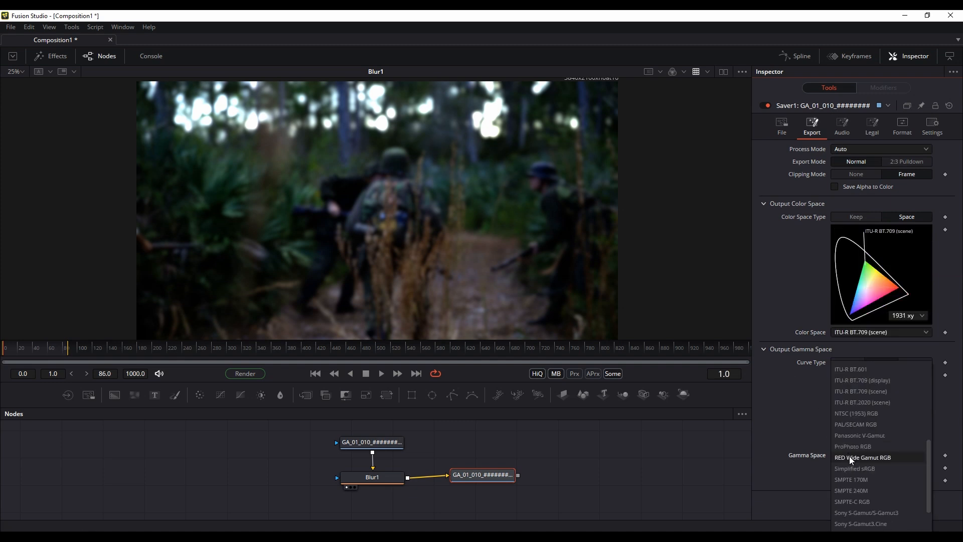
{"action": "left_click", "coordinate": [870, 392]}
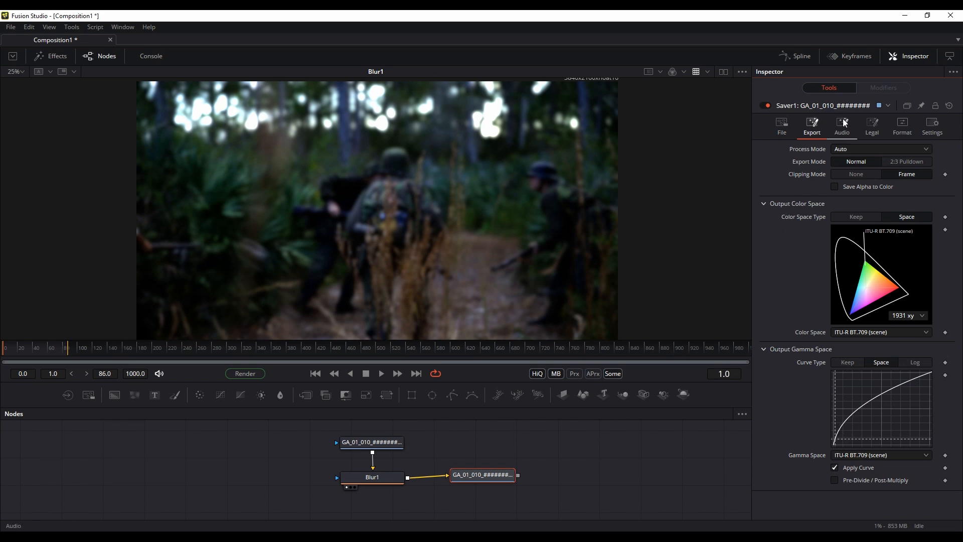
Step: Set the Saver's QuickTime compression to DNxHR LB 8bit and inspect its advanced color settings
{"action": "left_click", "coordinate": [853, 147]}
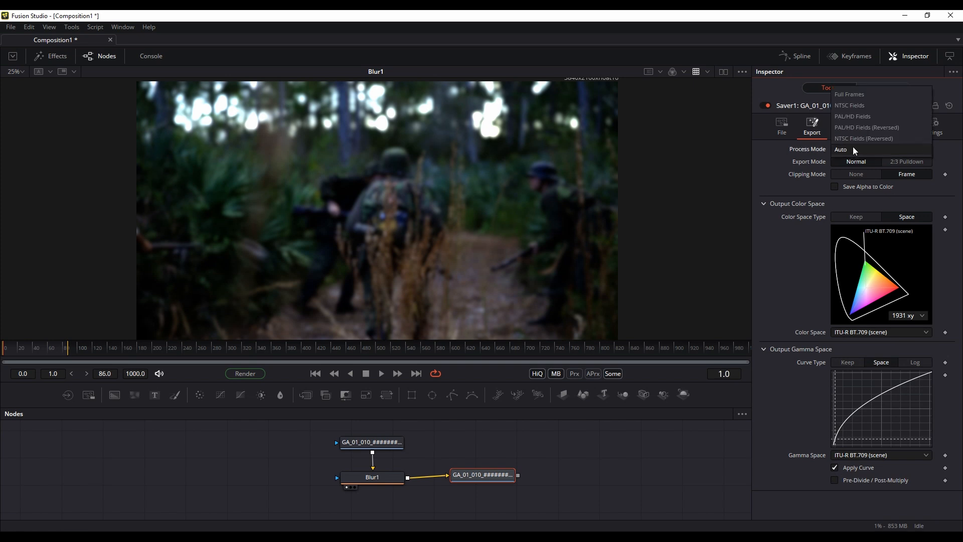
{"action": "left_click", "coordinate": [853, 150]}
{"action": "left_click", "coordinate": [857, 124]}
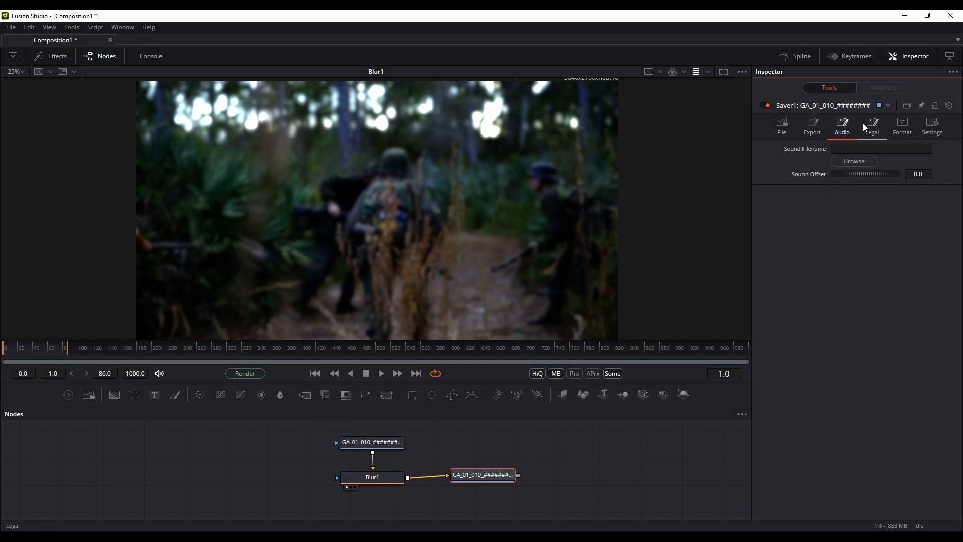
{"action": "left_click", "coordinate": [866, 123]}
{"action": "left_click", "coordinate": [901, 120]}
{"action": "left_click", "coordinate": [850, 148]}
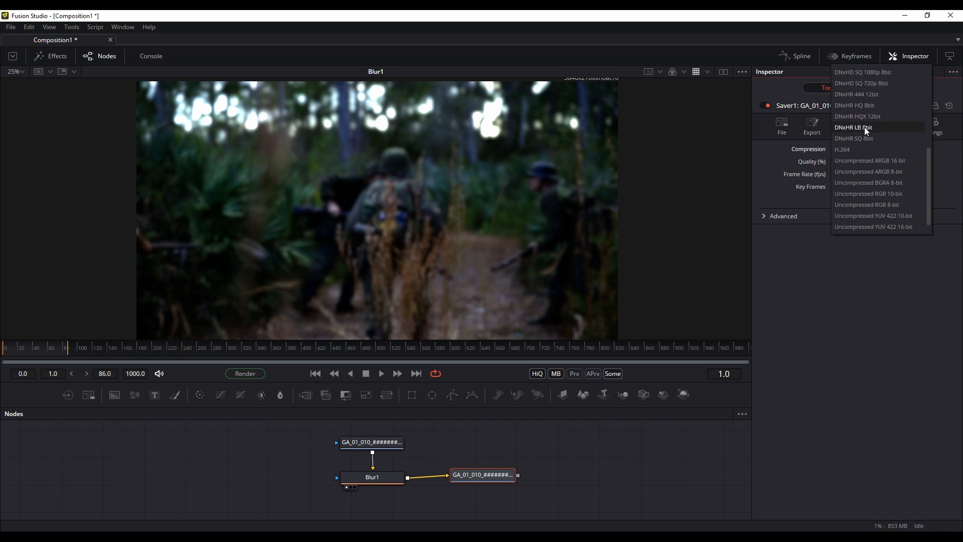
{"action": "left_click", "coordinate": [882, 128]}
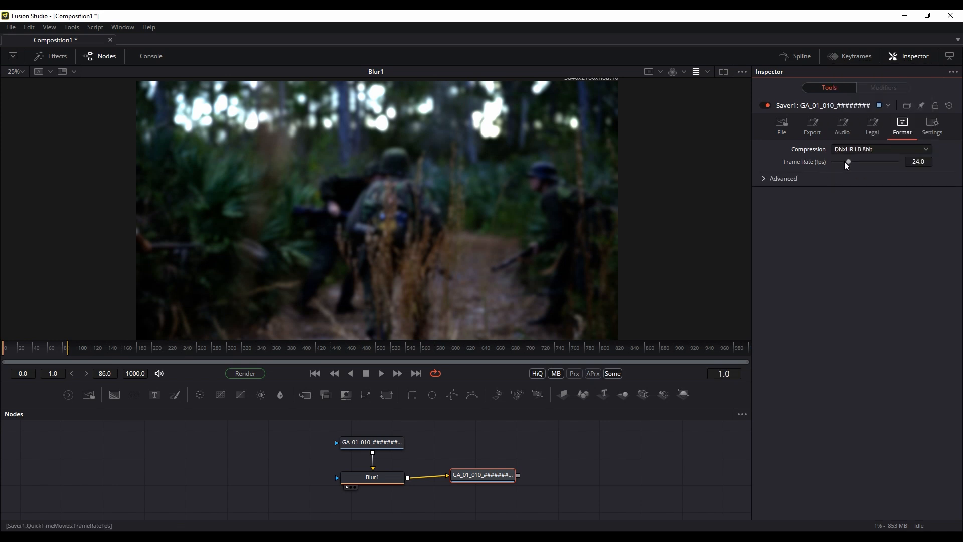
{"action": "left_click", "coordinate": [762, 178]}
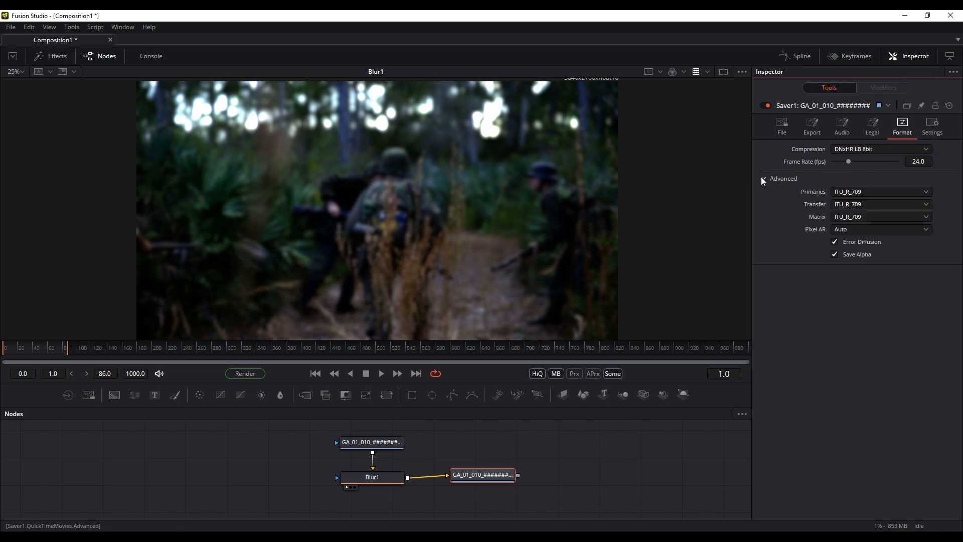
{"action": "left_click", "coordinate": [761, 177]}
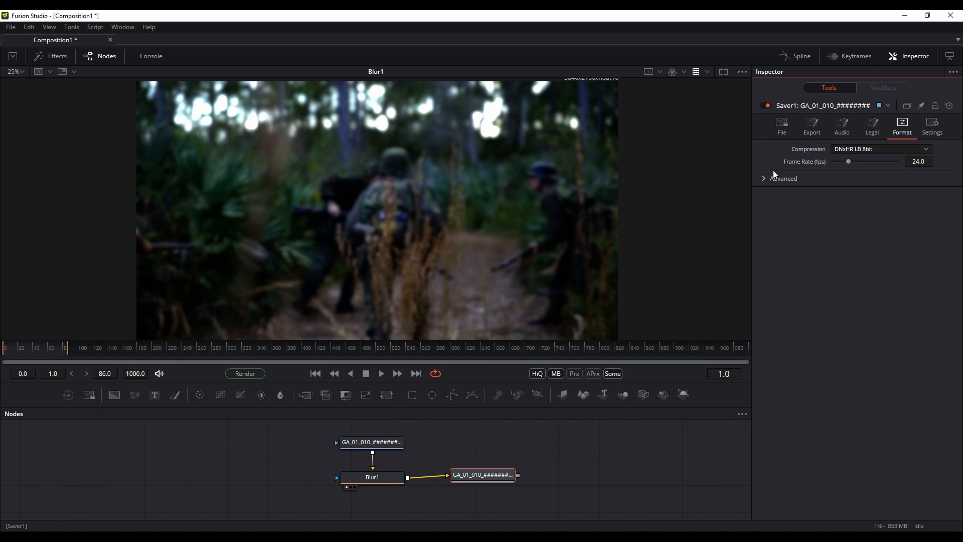
Step: Set the Saver's QuickTime compression to H.264
{"action": "left_click", "coordinate": [868, 148]}
{"action": "left_click", "coordinate": [852, 171]}
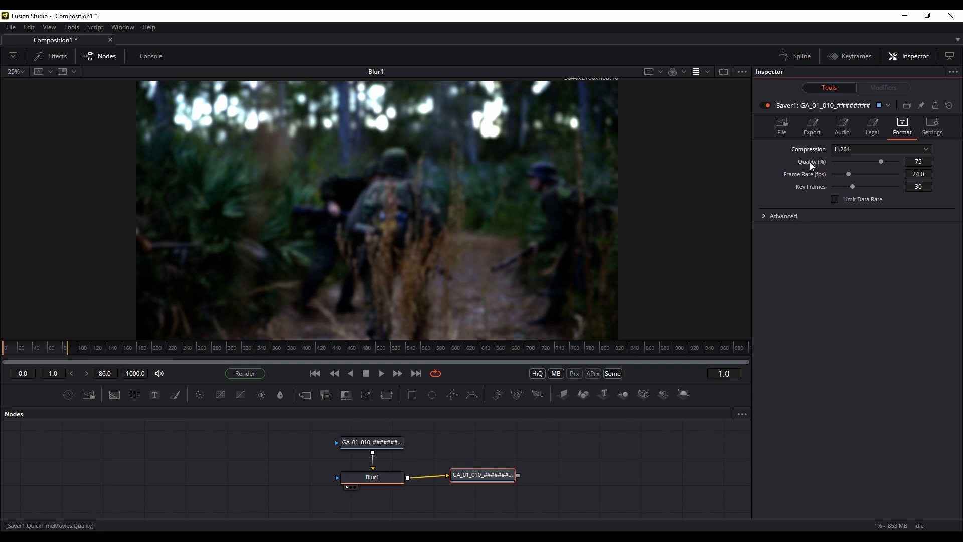
{"action": "left_click", "coordinate": [841, 148]}
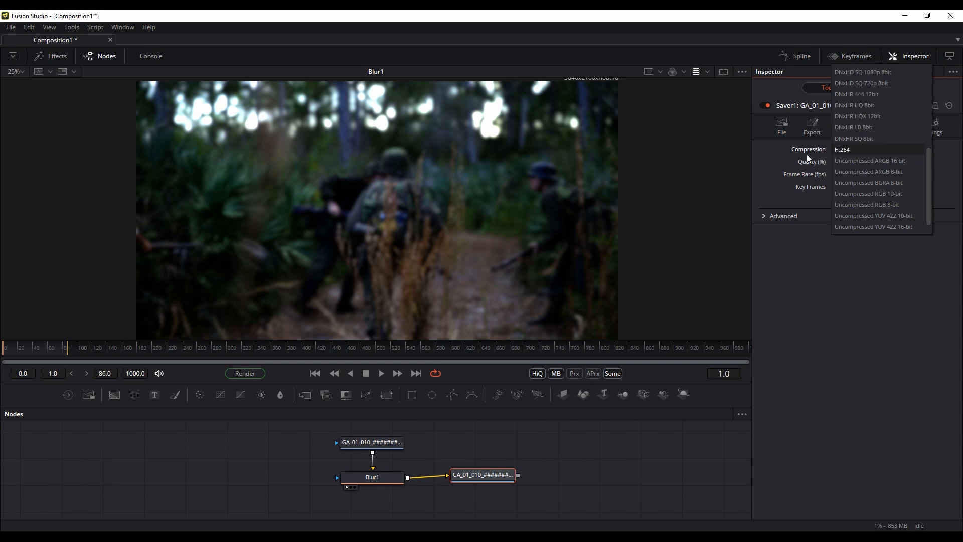
{"action": "left_click", "coordinate": [780, 159]}
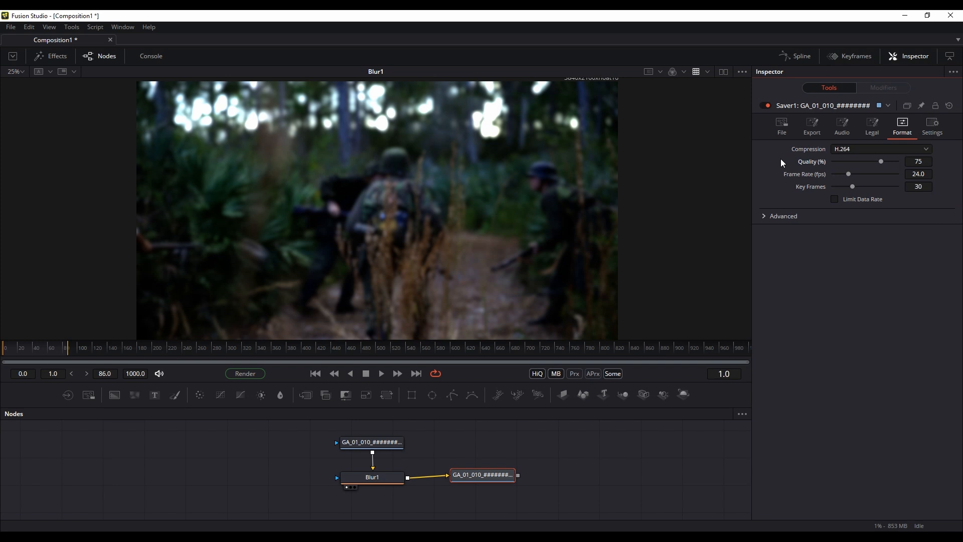
Step: Return to the Saver's file settings and move the Saver node directly below Blur1
{"action": "left_click", "coordinate": [925, 125]}
{"action": "left_click", "coordinate": [898, 124]}
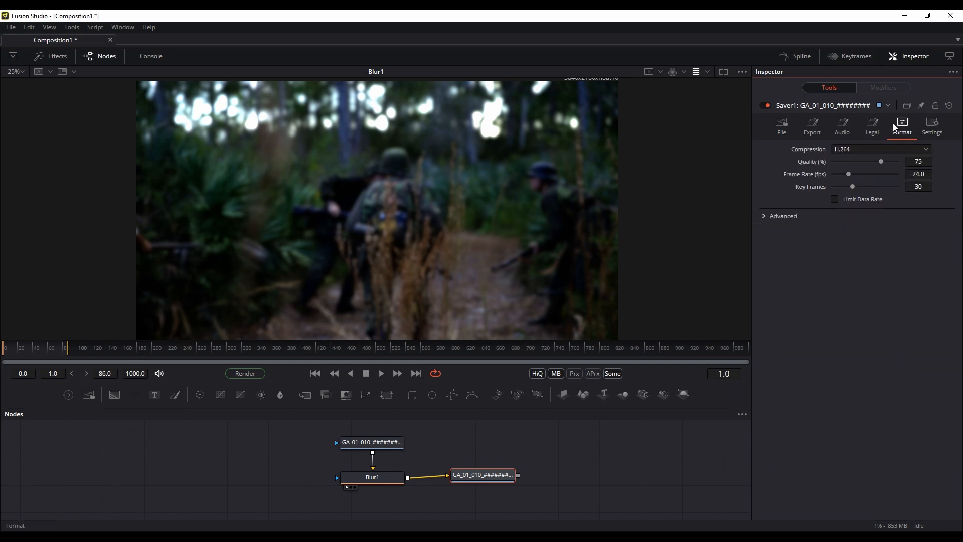
{"action": "left_click", "coordinate": [781, 127]}
{"action": "left_click_drag", "start_coordinate": [502, 474], "coordinate": [484, 482]}
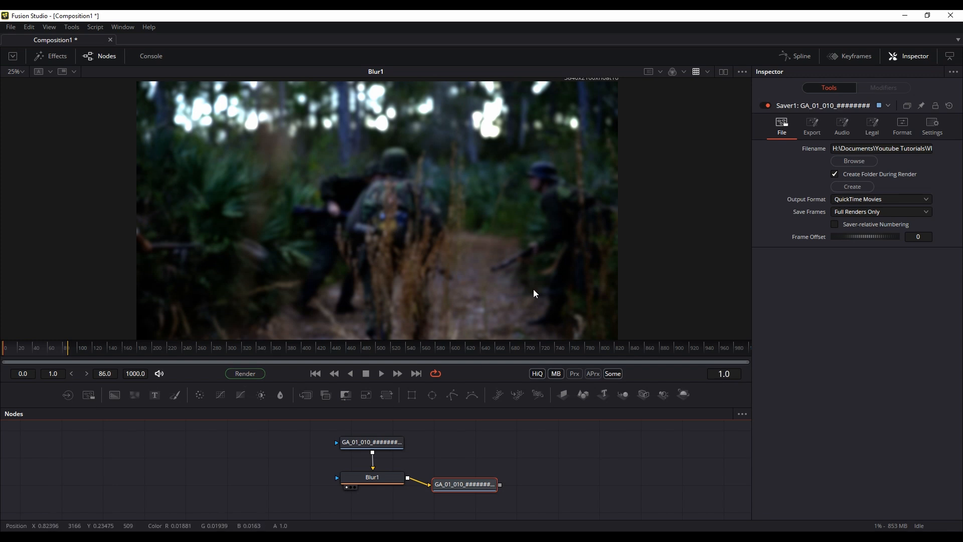
{"action": "left_click_drag", "start_coordinate": [466, 486], "coordinate": [380, 508]}
{"action": "scroll", "coordinate": [489, 459], "scroll_direction": "down", "scroll_amount": 2}
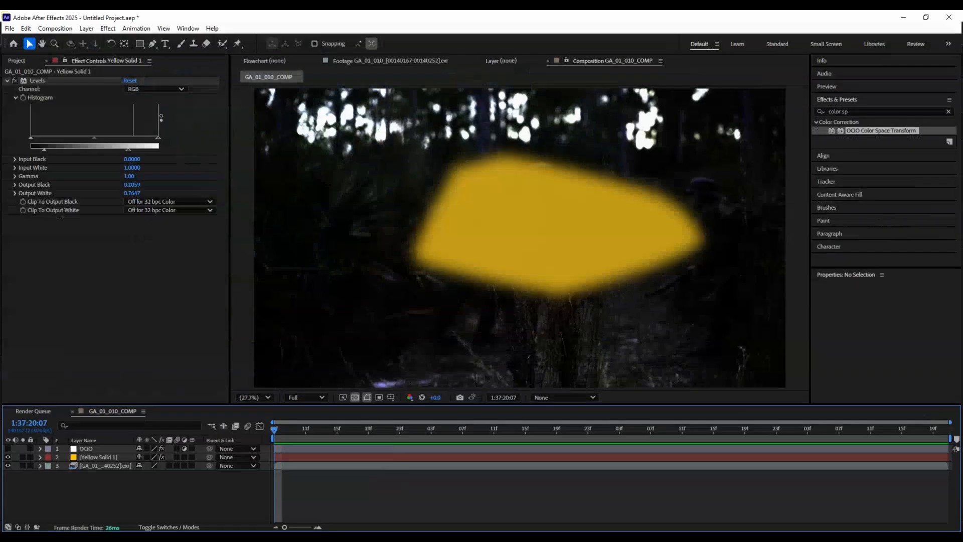
Step: Switch to After Effects and save the project as GA_01_010_Comp in VFX_Organize > EXR_Pull > GA_01_010 > 04_AE_FILES
{"action": "left_click", "coordinate": [11, 28]}
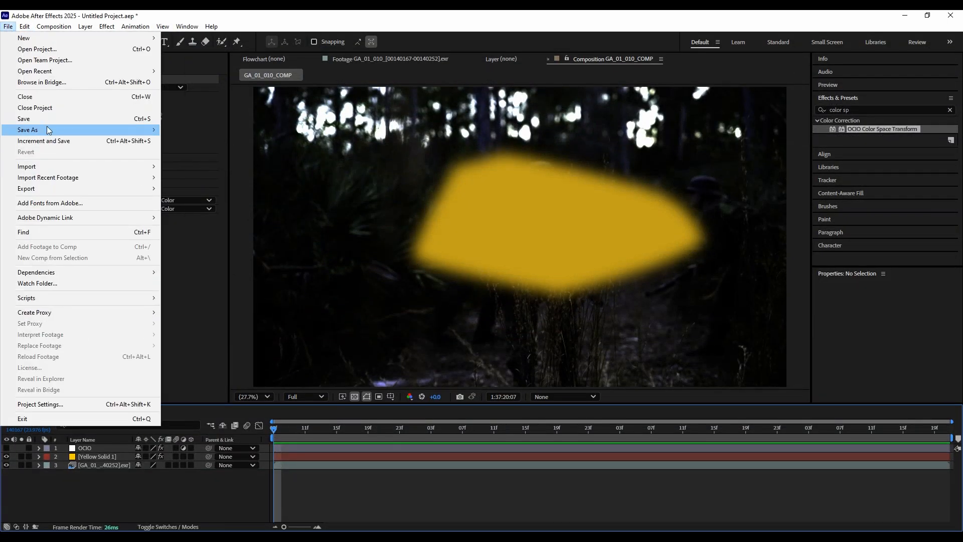
{"action": "mouse_move", "coordinate": [48, 131]}
{"action": "left_click", "coordinate": [169, 130]}
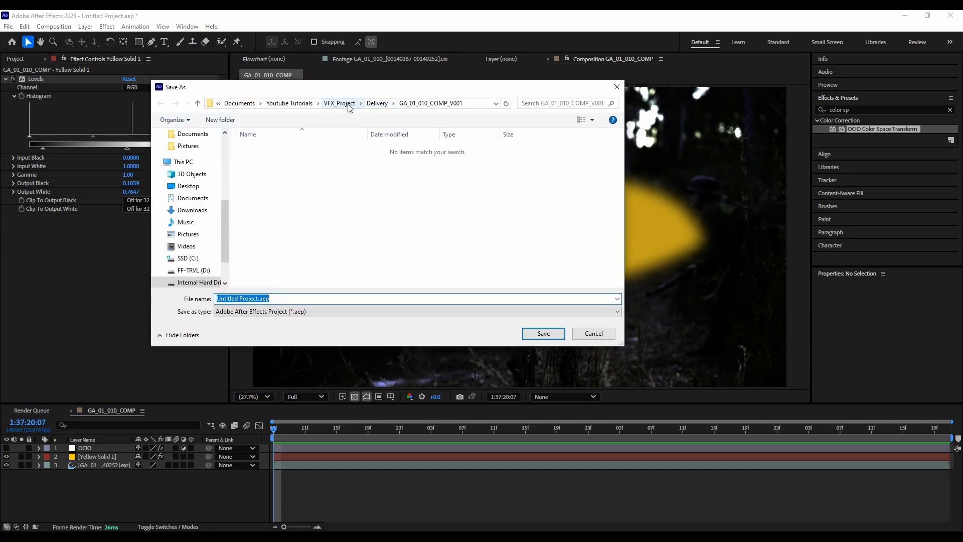
{"action": "double_click", "coordinate": [282, 159]}
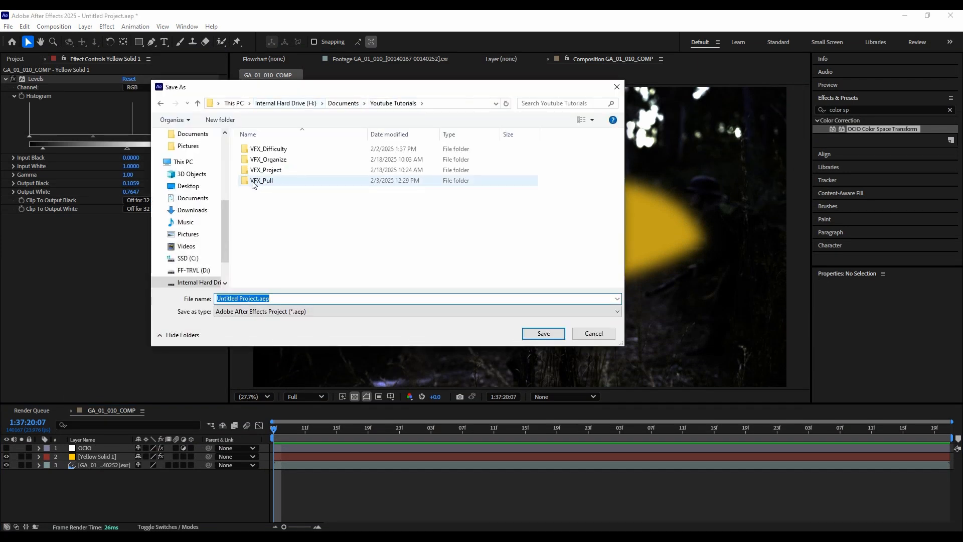
{"action": "double_click", "coordinate": [256, 181]}
{"action": "double_click", "coordinate": [243, 148]}
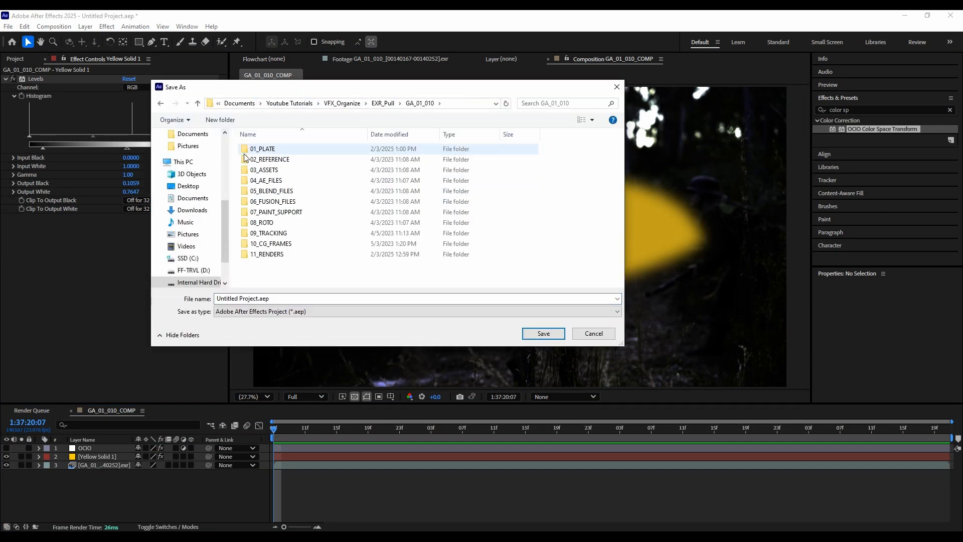
{"action": "double_click", "coordinate": [246, 183]}
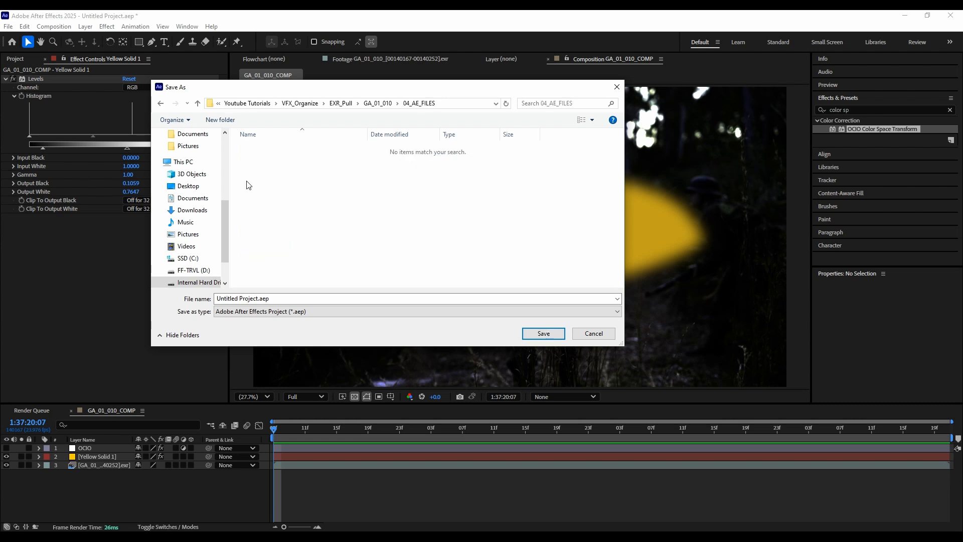
{"action": "triple_click", "coordinate": [250, 297]}
{"action": "type", "text": "G"}
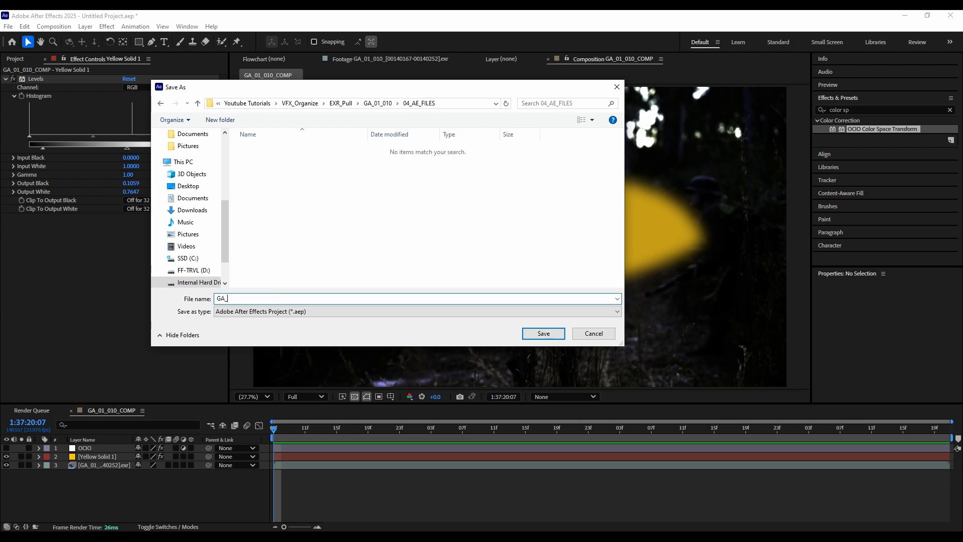
{"action": "type", "text": "A_01_010_Comp"}
{"action": "left_click", "coordinate": [551, 334]}
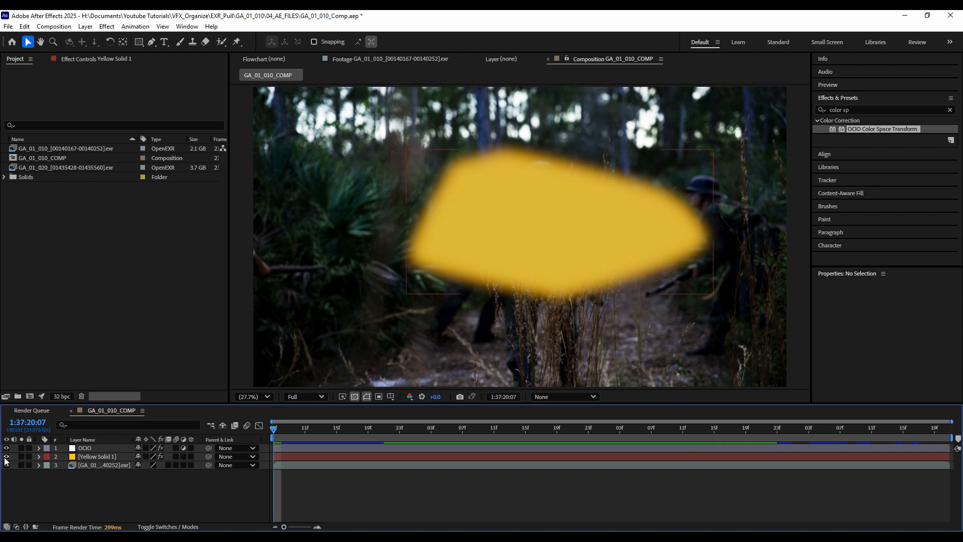
Step: Hide the Yellow Solid 1 layer in the GA_01_010_COMP composition
{"action": "left_click", "coordinate": [6, 456]}
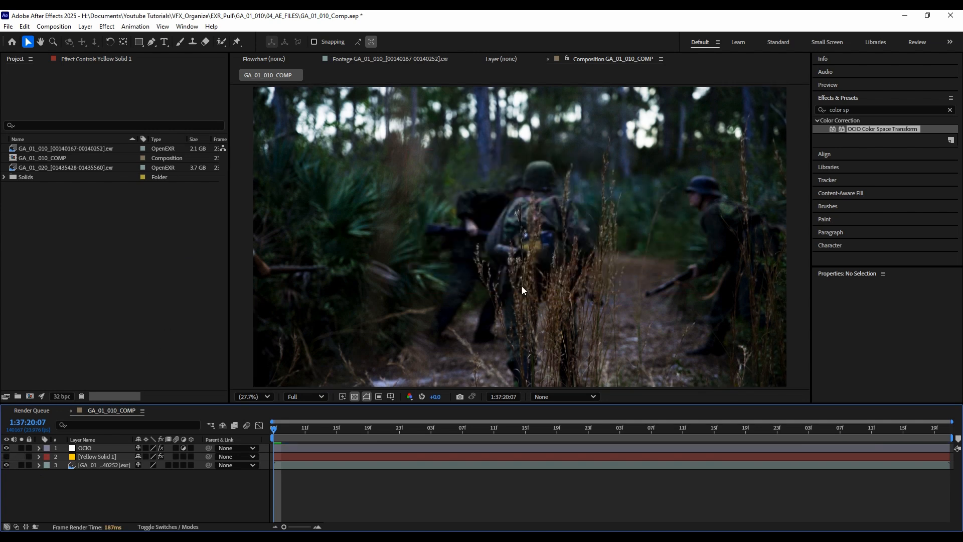